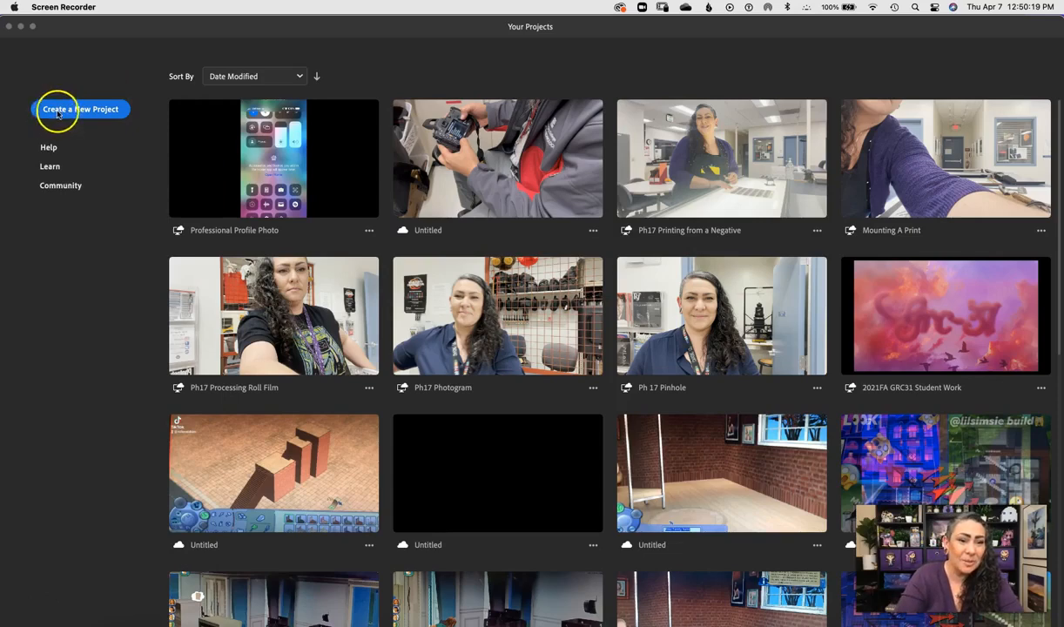
left_click(82, 113)
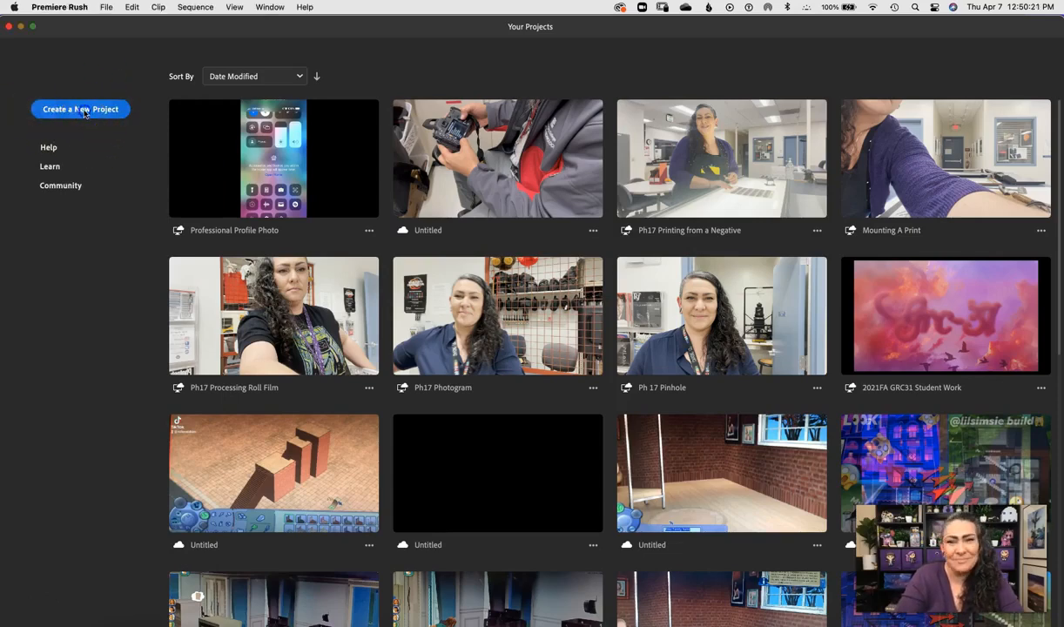
left_click(94, 111)
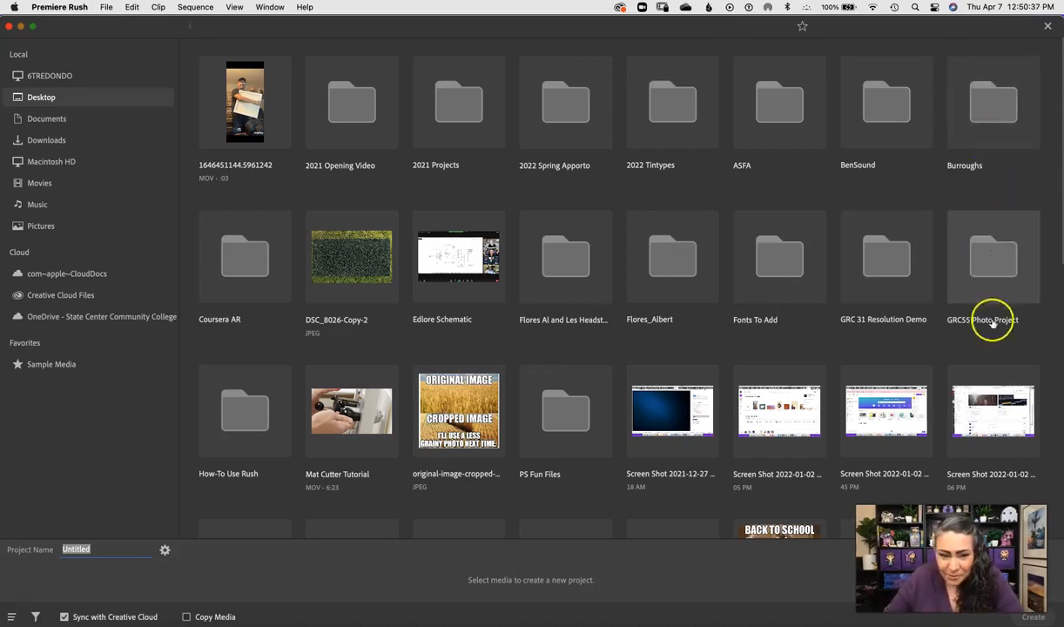
scroll(731, 255, "down", 10)
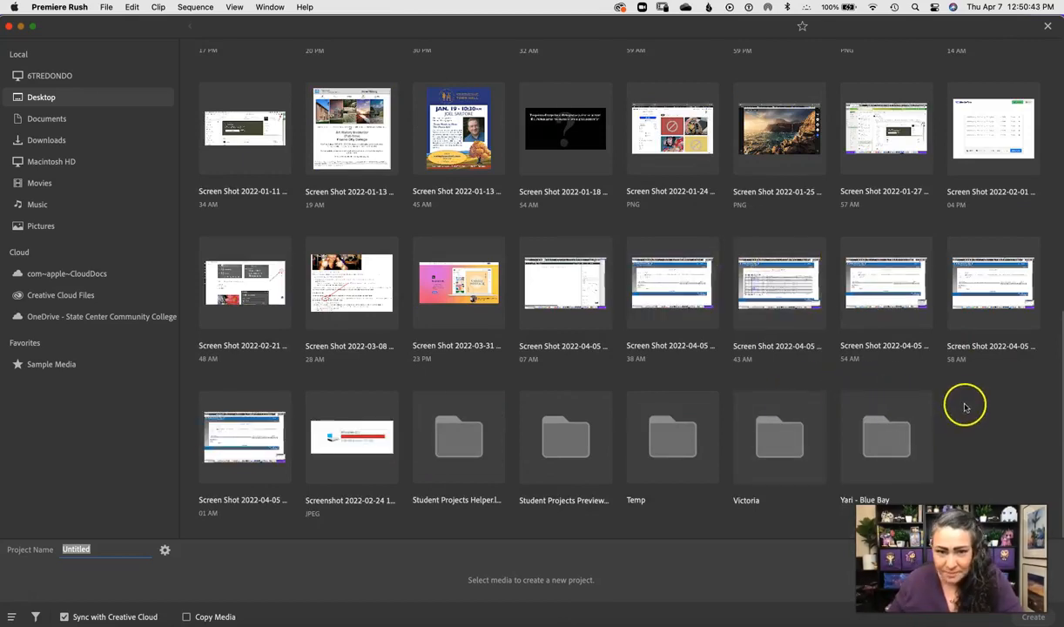
scroll(963, 399, "up", 2)
scroll(963, 399, "up", 4)
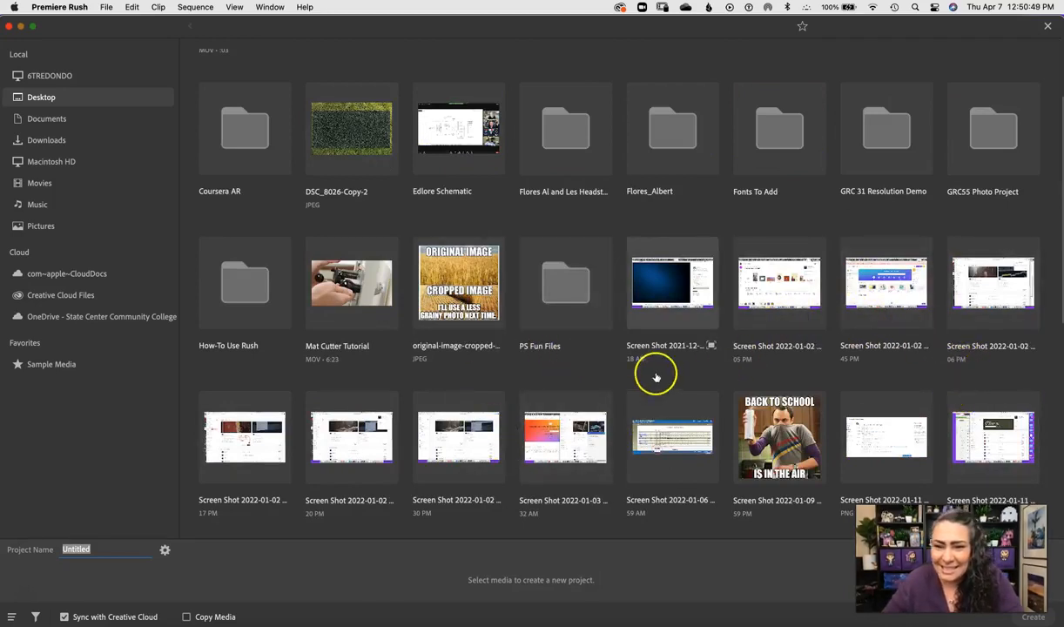
double_click(247, 272)
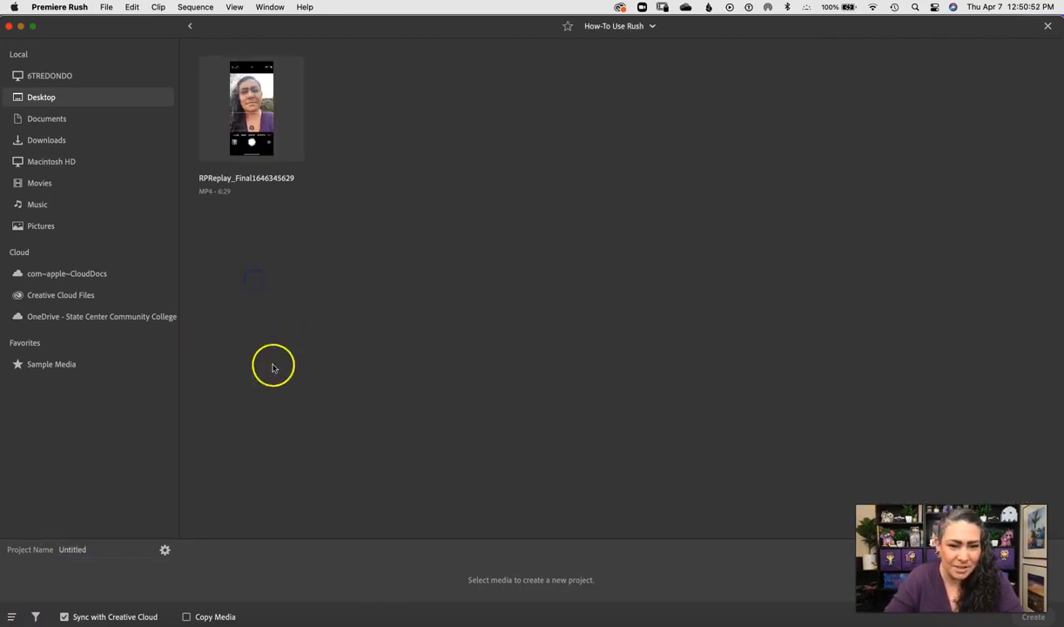
left_click(261, 109)
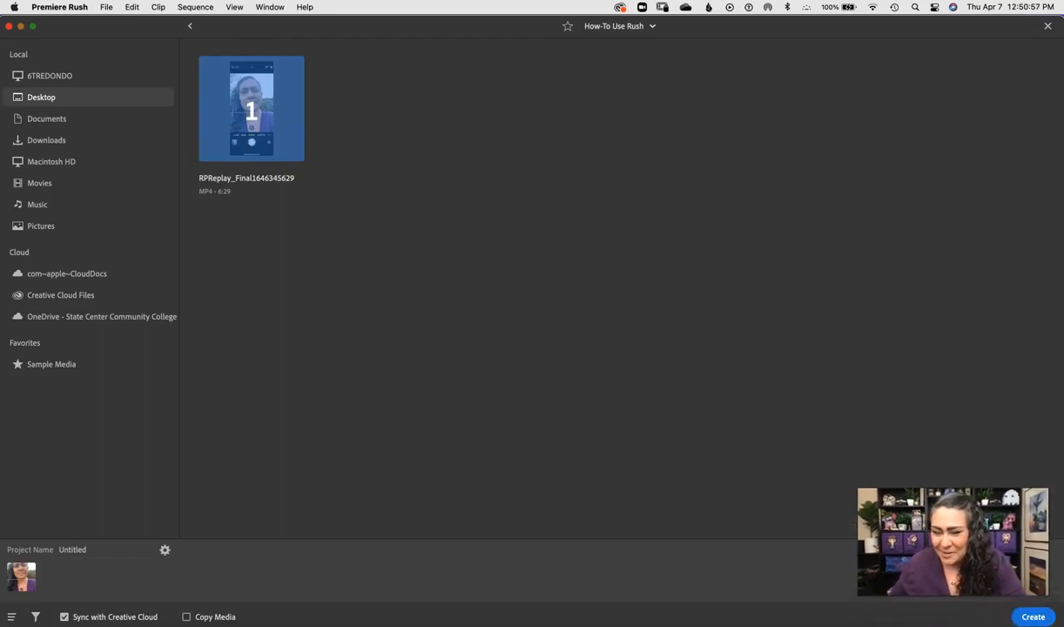
left_click(1035, 617)
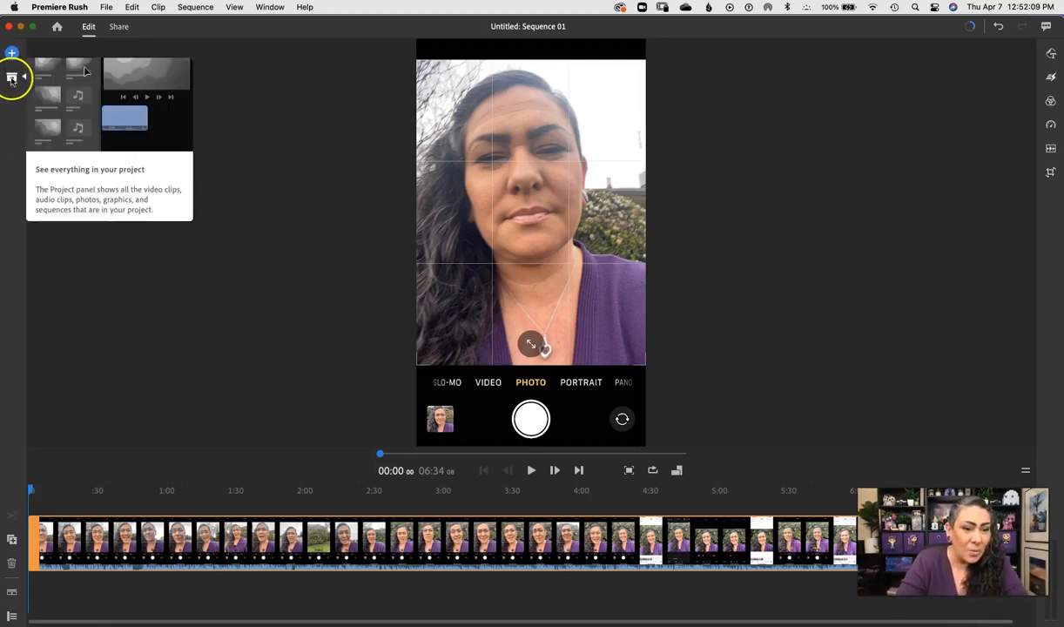
- Review the media and sequences in the project assets, and hide the assets again
left_click(12, 78)
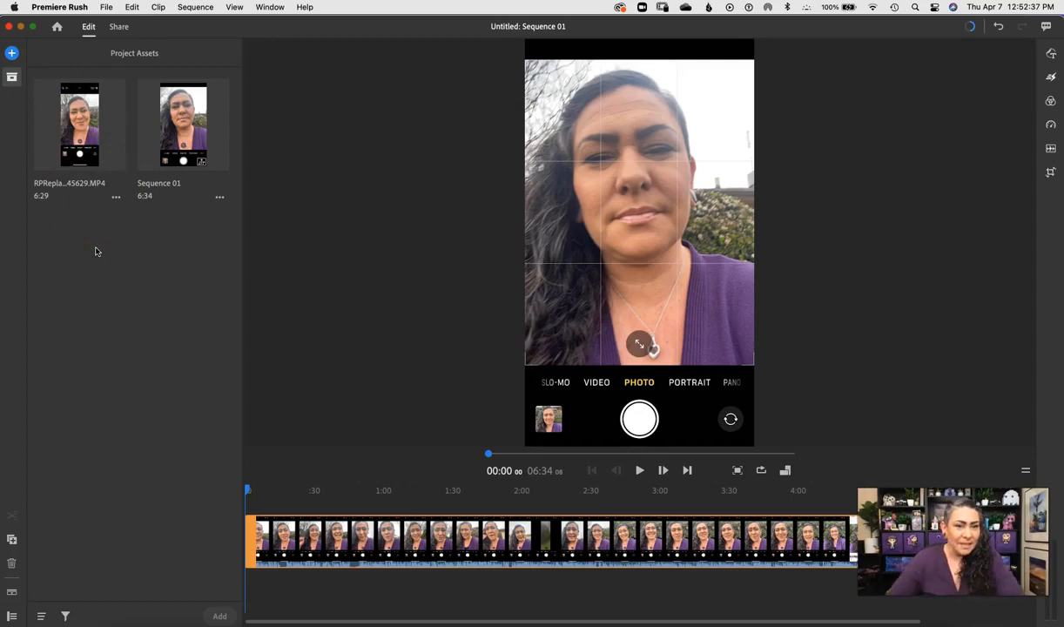
left_click(11, 77)
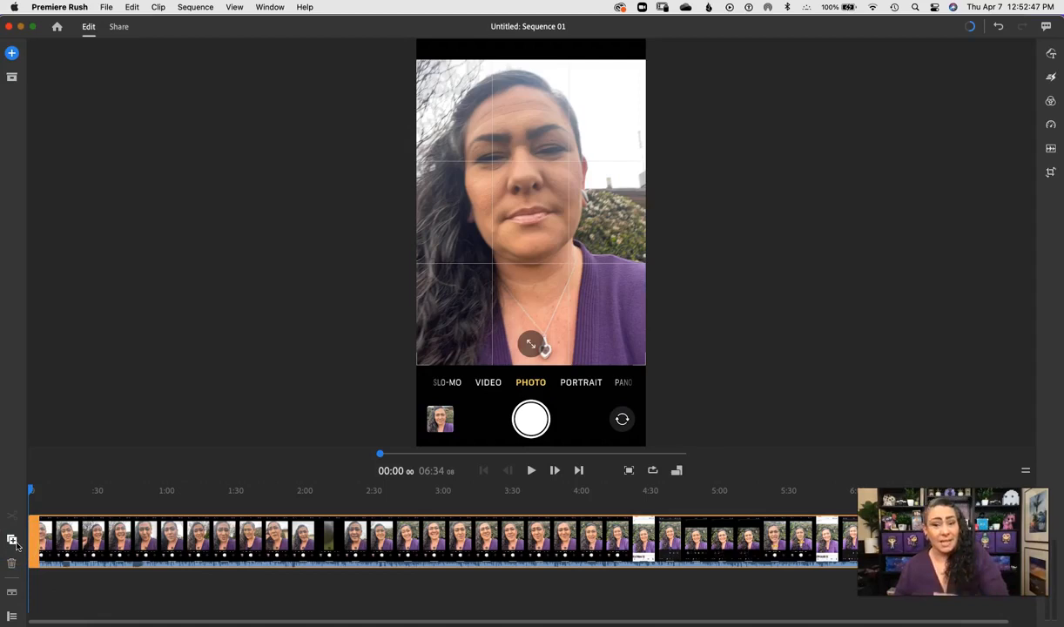
- Expand the clip's audio waveform, enlarge the timeline area and show the track controls
left_click(11, 593)
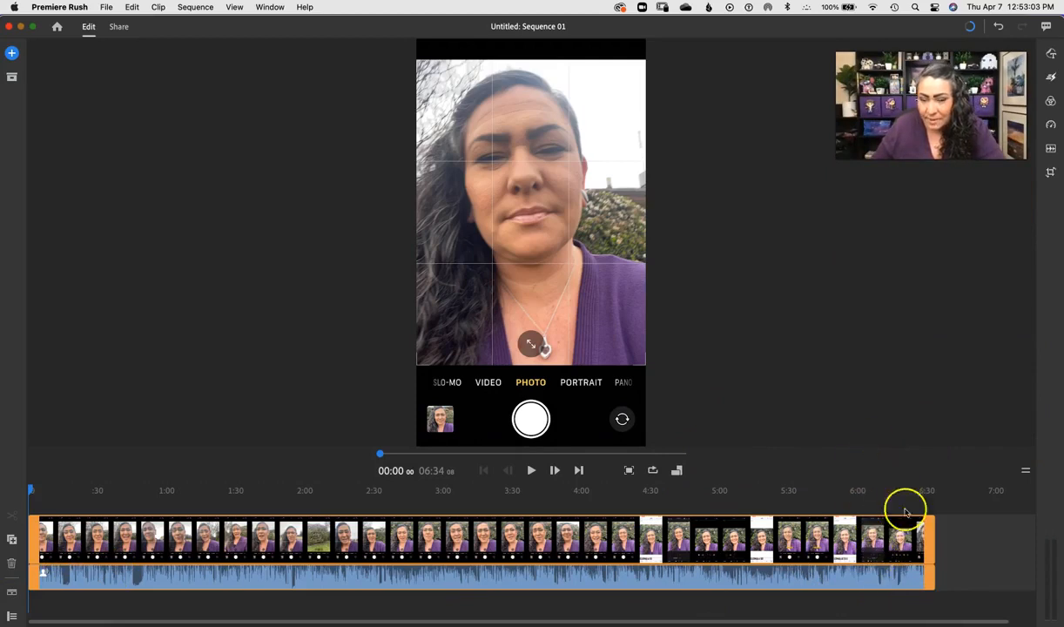
left_click_drag(1025, 470, 1010, 379)
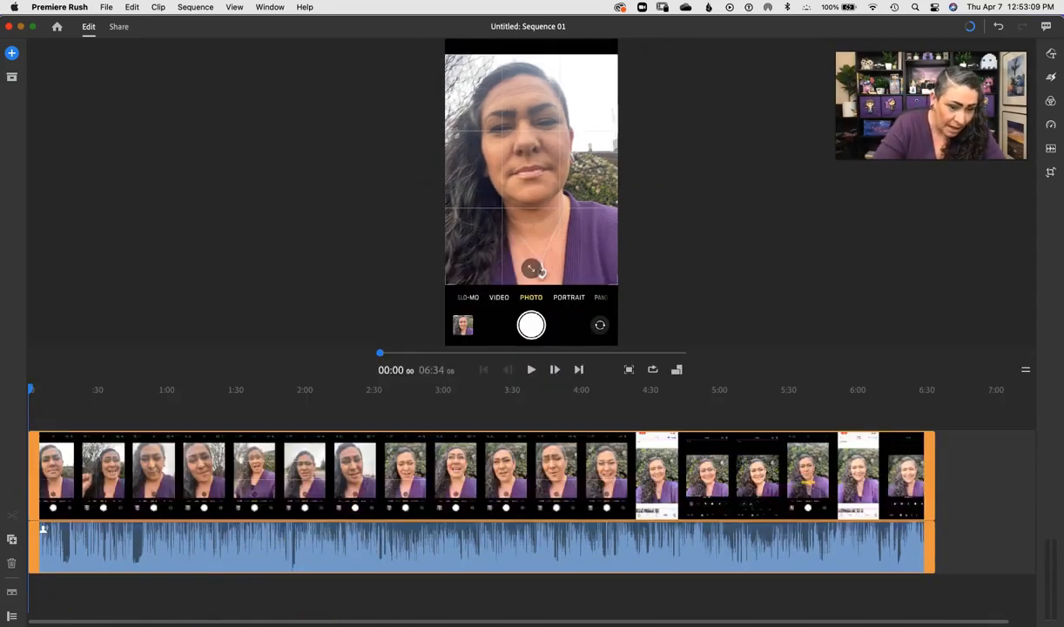
left_click(12, 617)
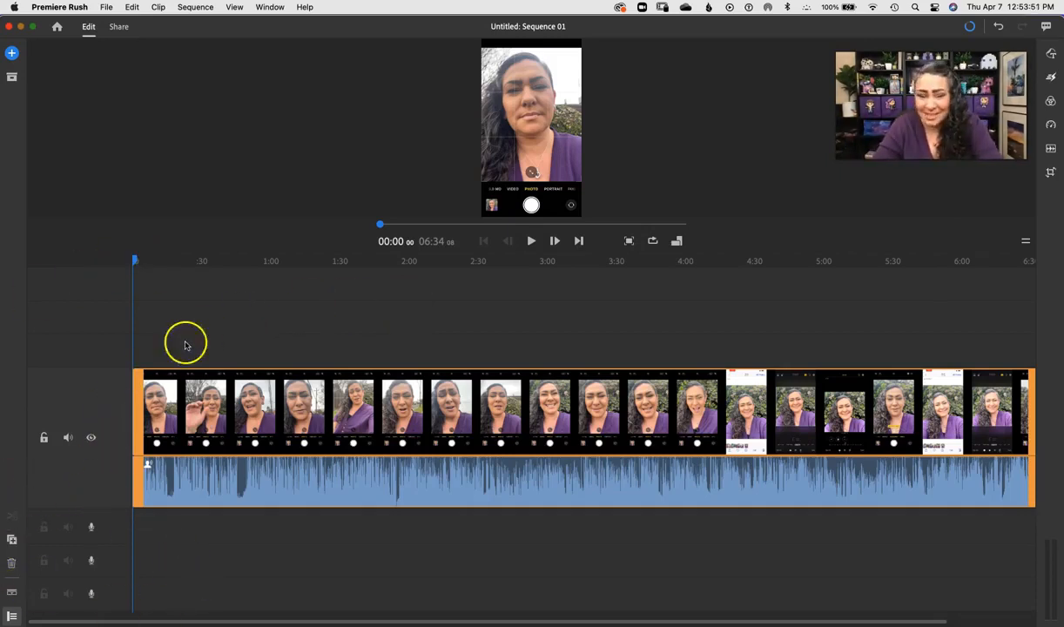
left_click(13, 617)
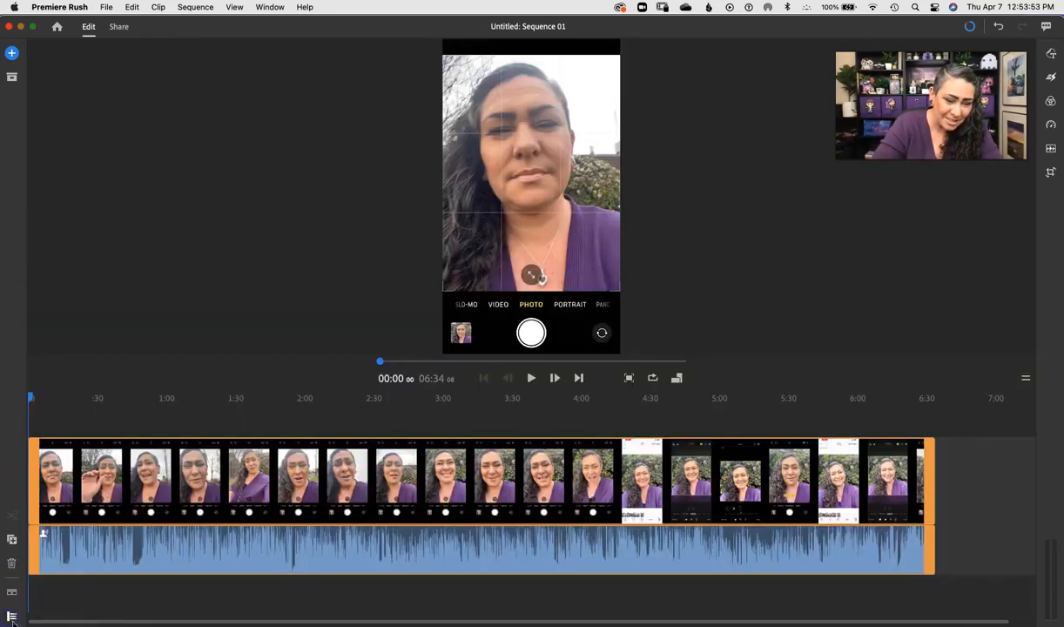
left_click(10, 593)
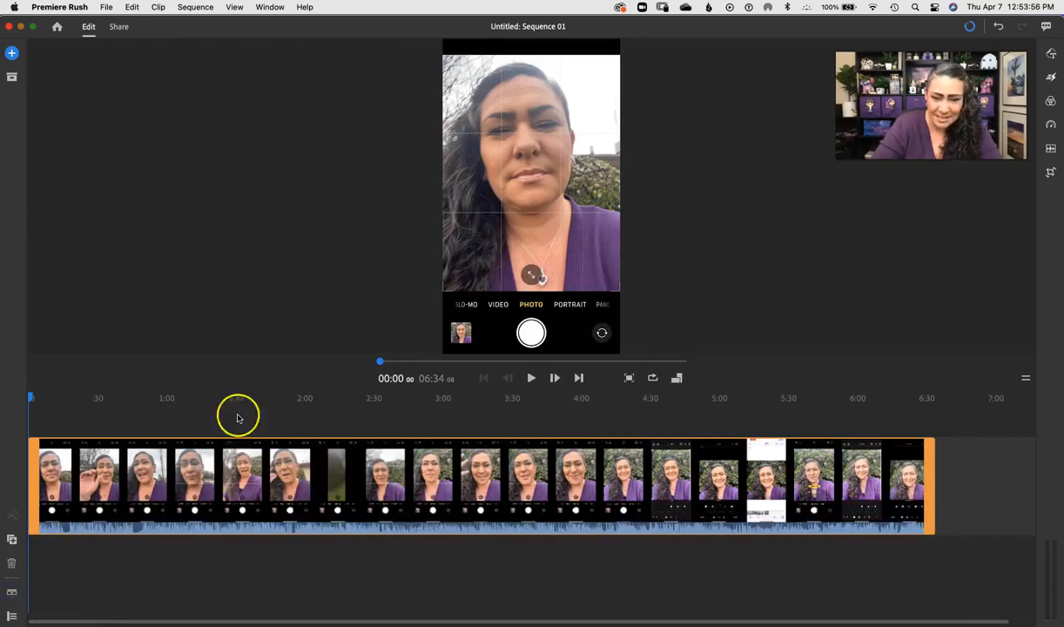
left_click(11, 594)
left_click(12, 617)
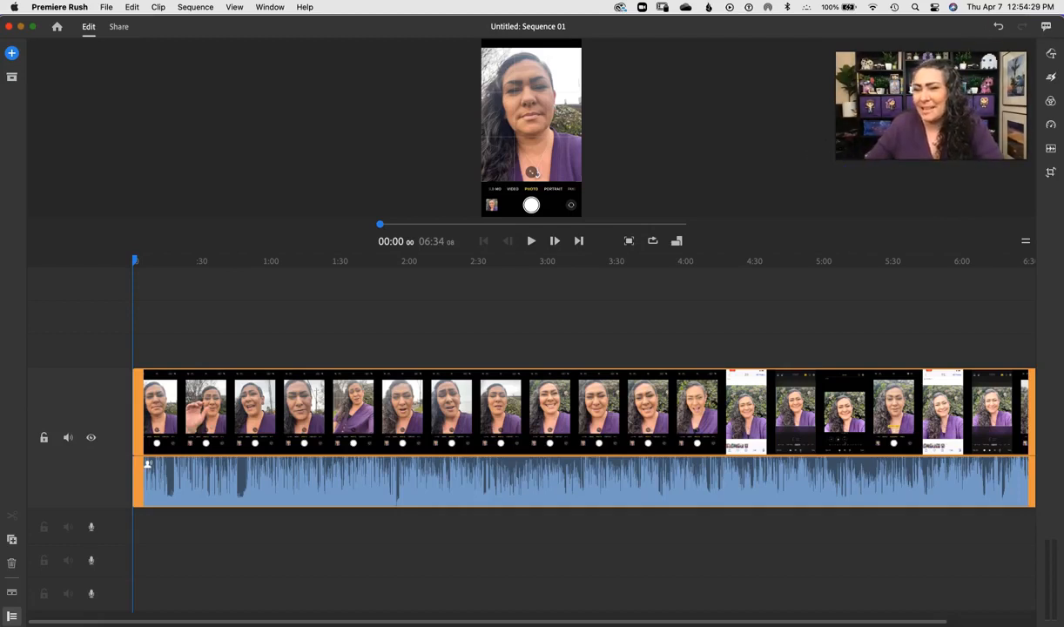
- Browse the available title and transition graphic templates without adding one, and close the graphics browser
left_click(1052, 56)
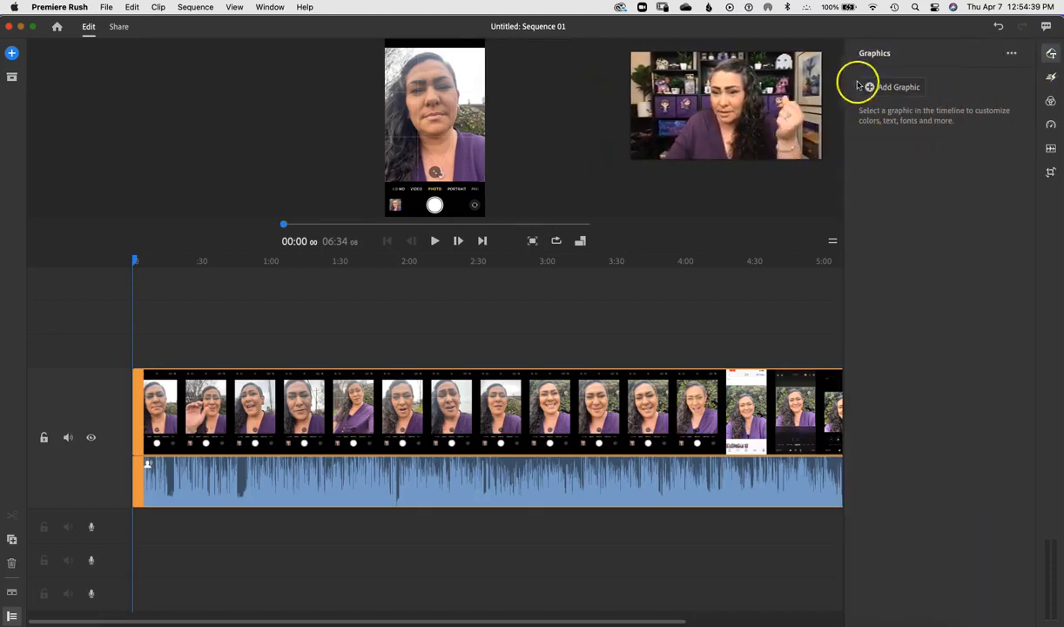
left_click(867, 87)
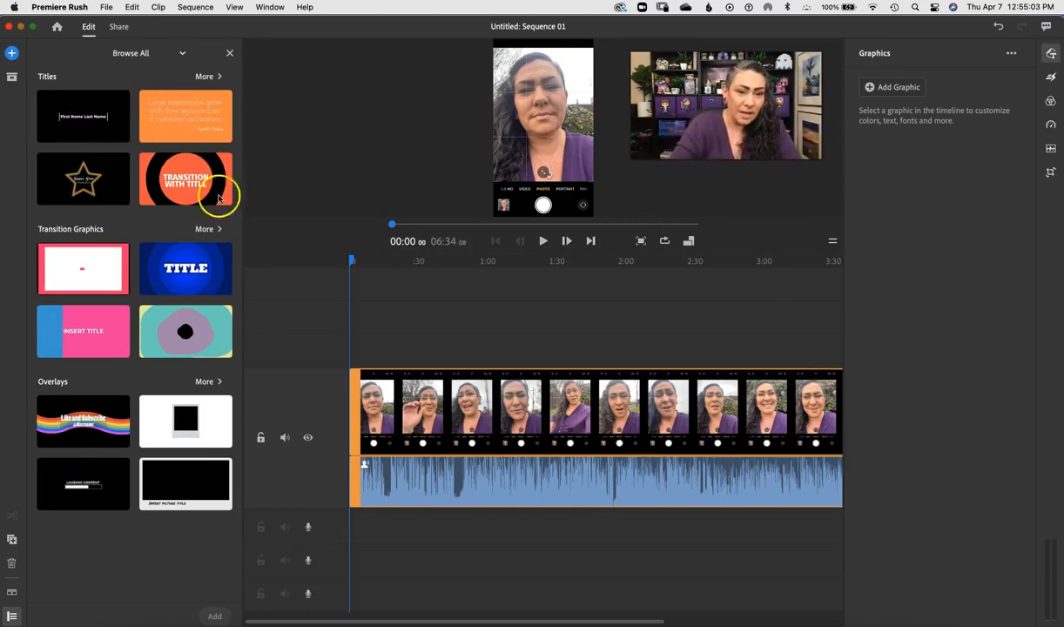
left_click(217, 76)
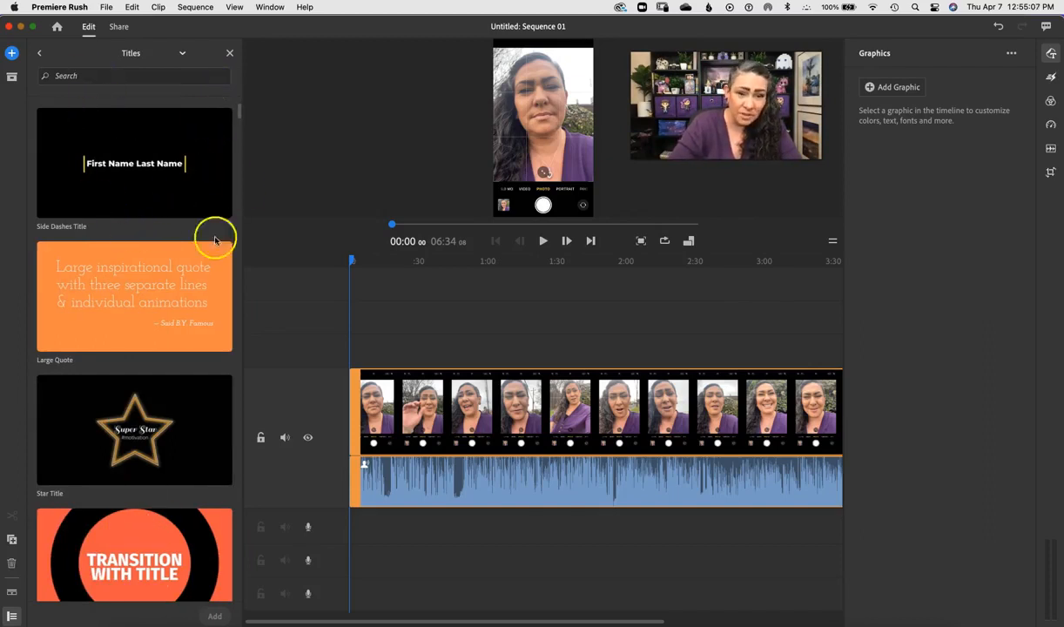
left_click_drag(240, 117, 240, 233)
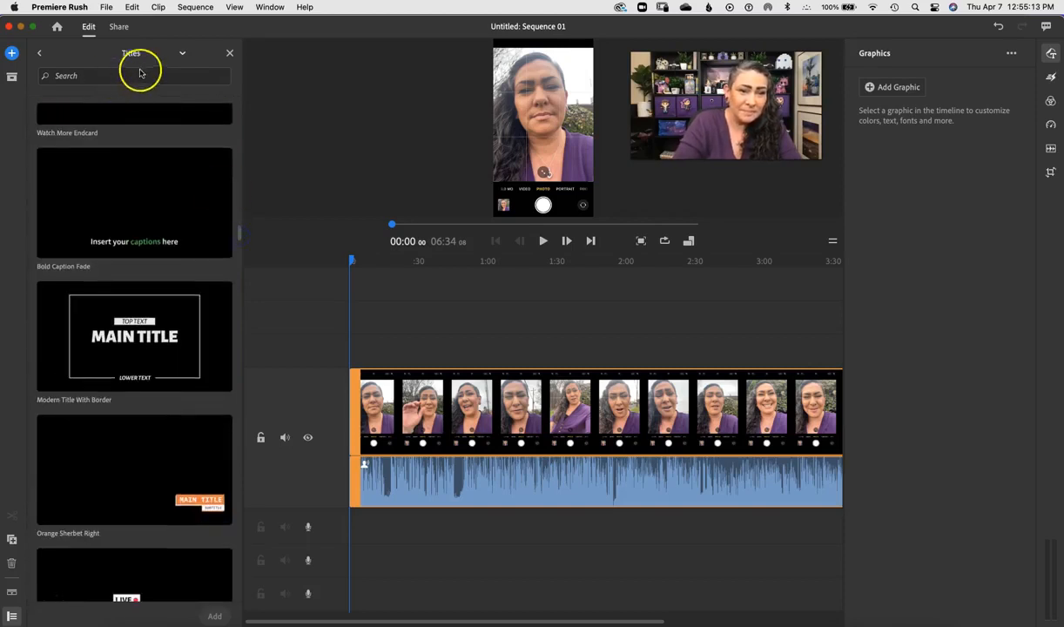
left_click(38, 53)
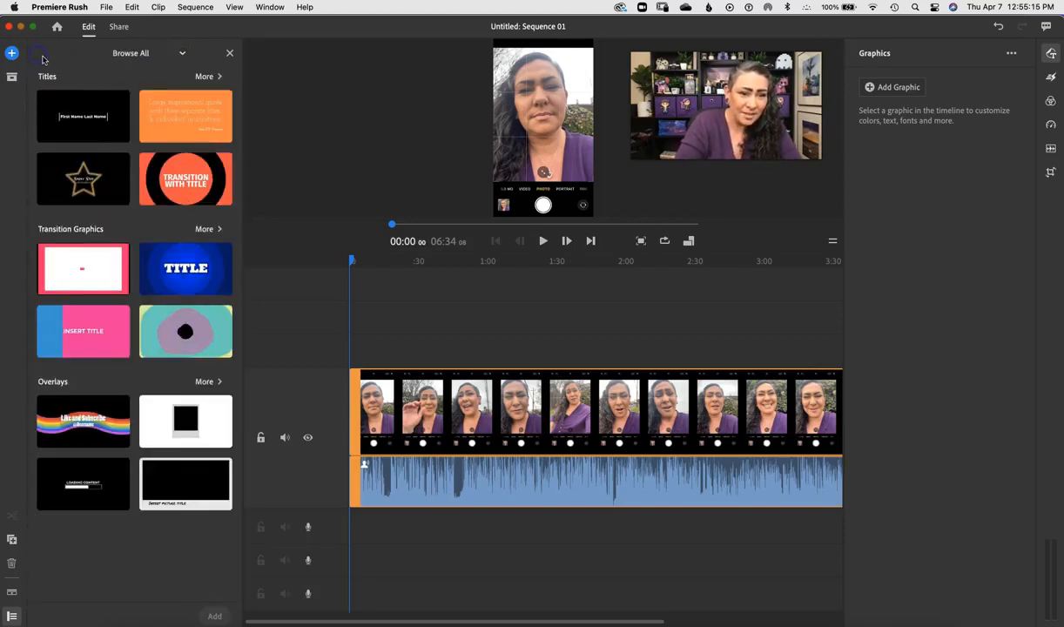
left_click(207, 228)
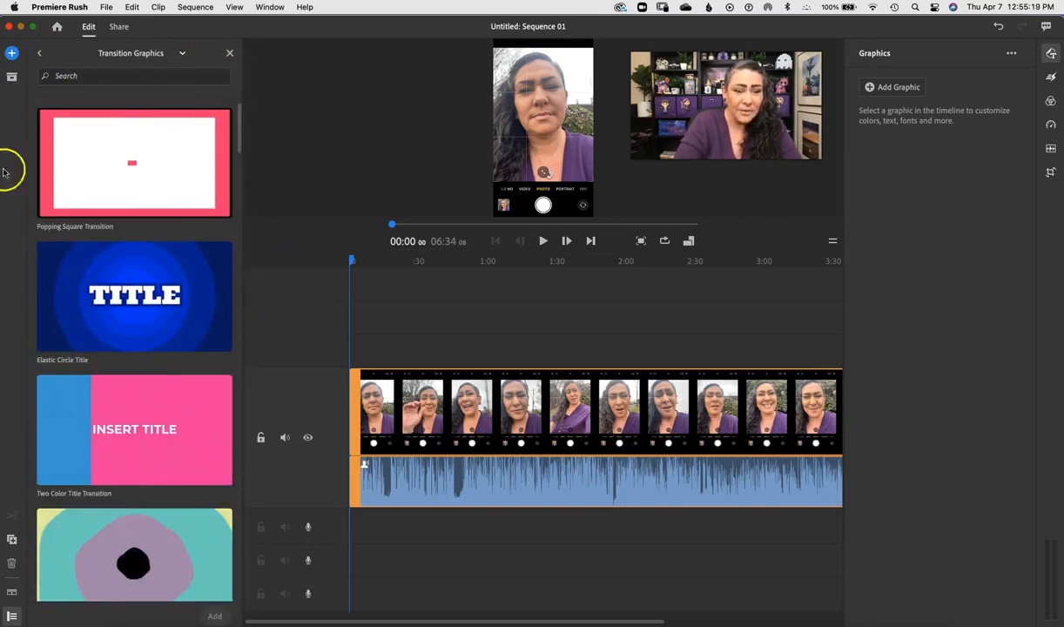
left_click(229, 53)
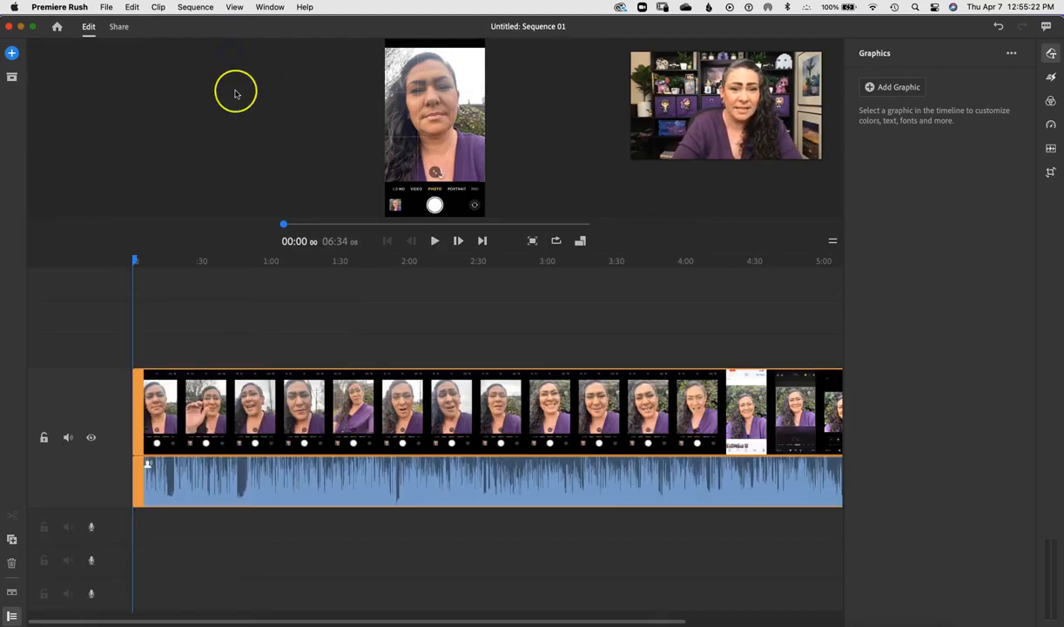
left_click(1050, 56)
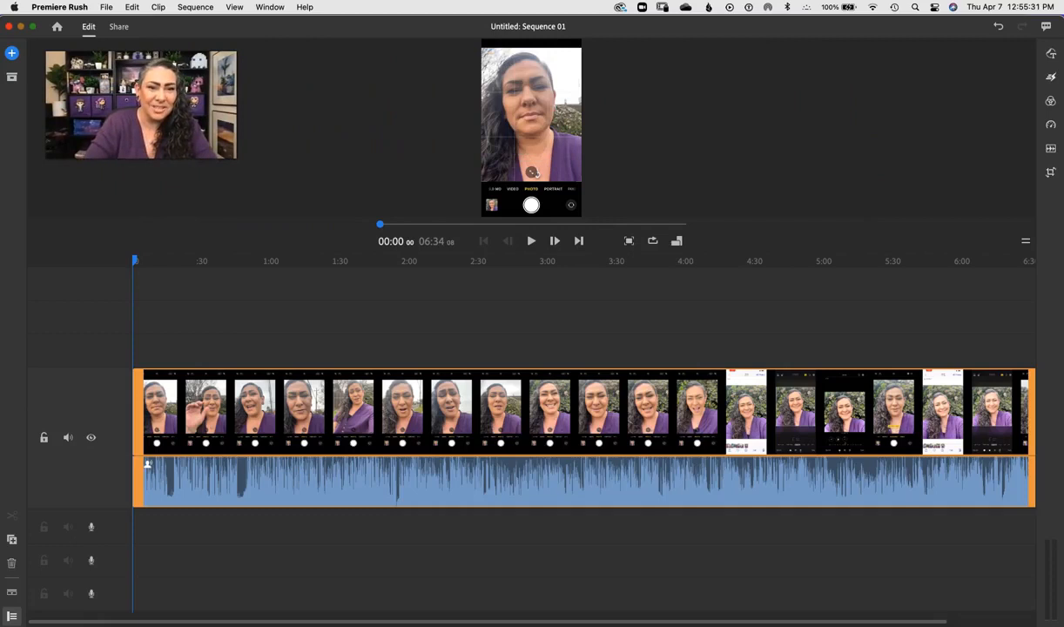
- Examine the clip's effect options for transitions, Pan and Zoom and Auto Reframe, including Motion Tracking
left_click(1051, 78)
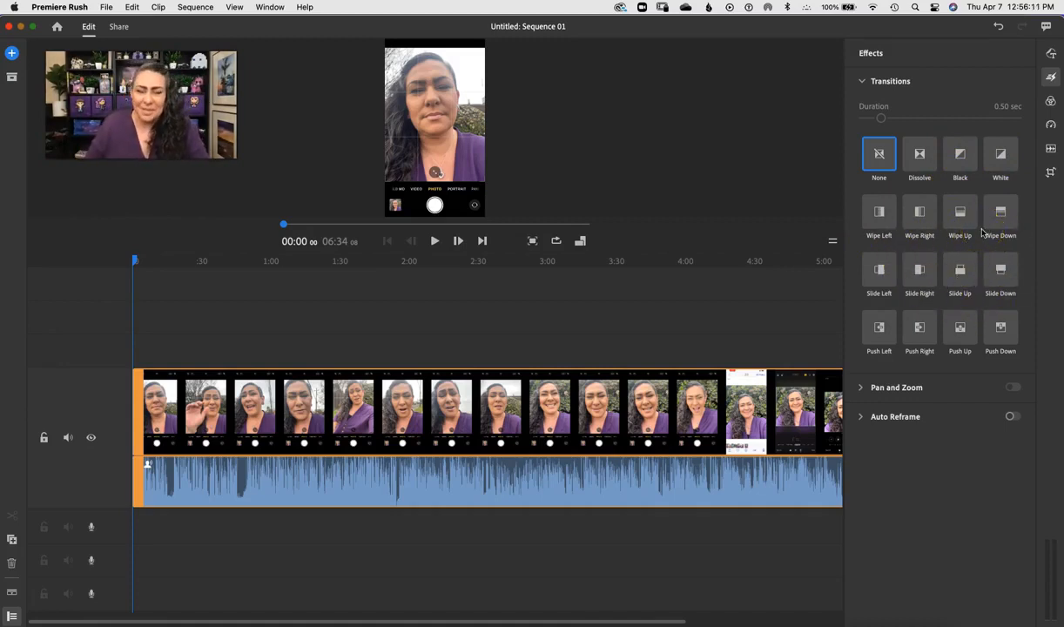
mouse_move(860, 392)
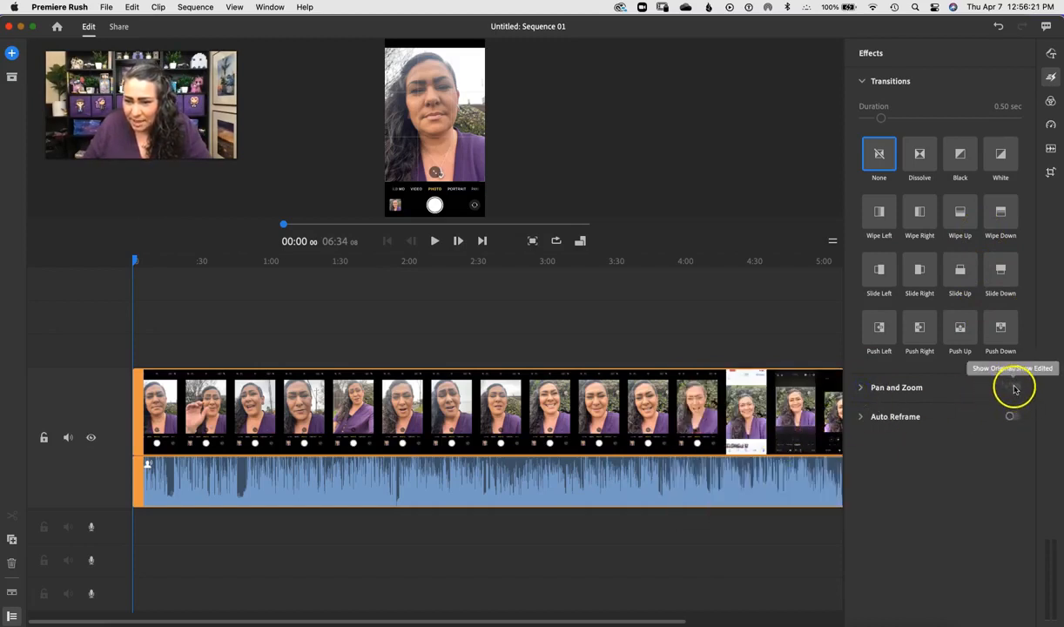
left_click(857, 388)
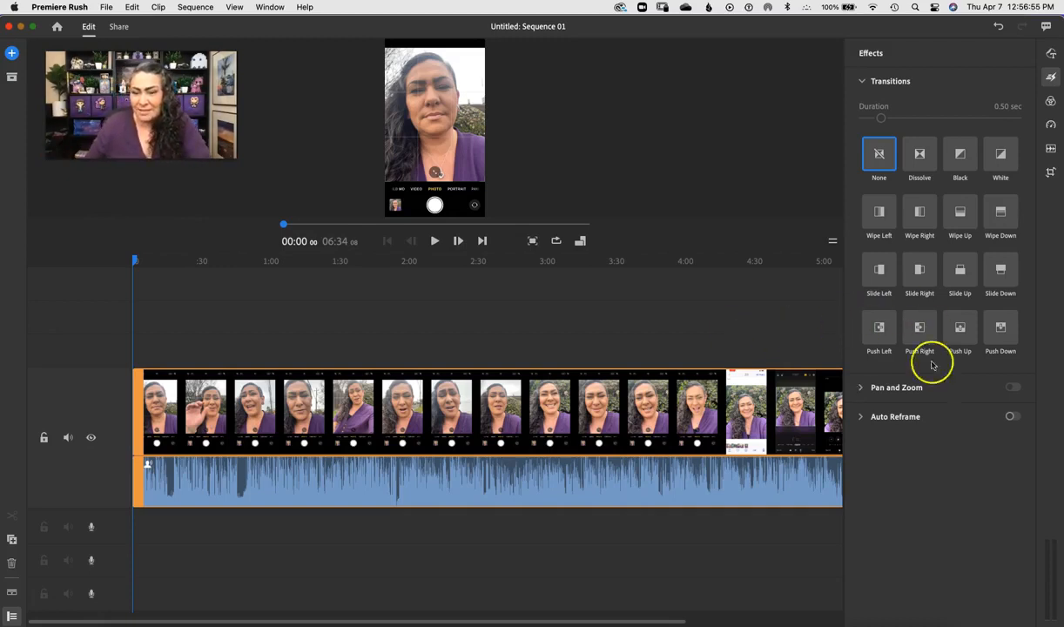
left_click(861, 417)
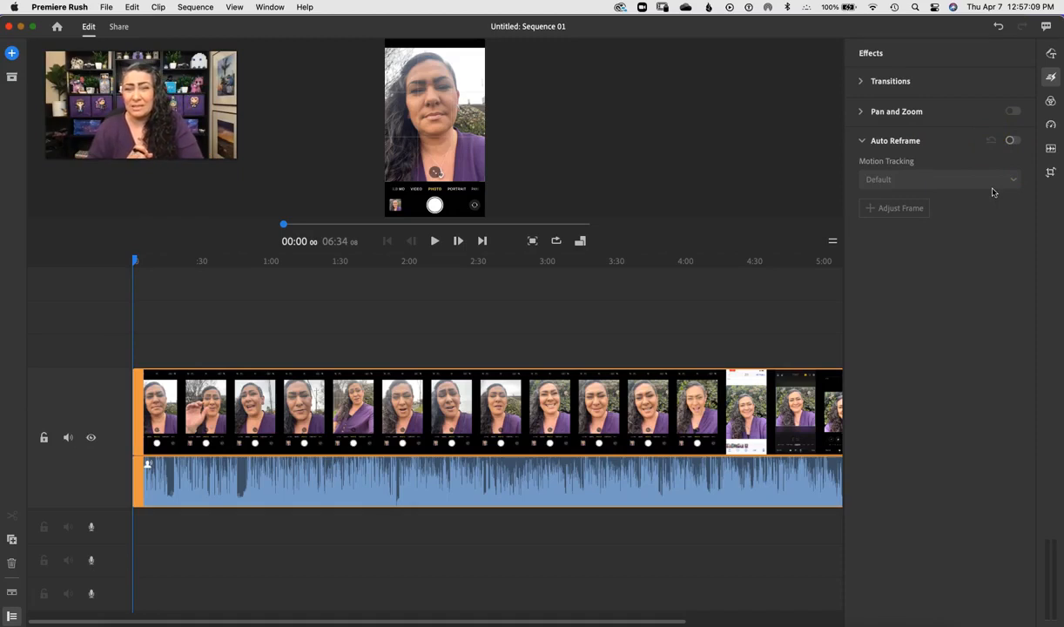
left_click(1014, 186)
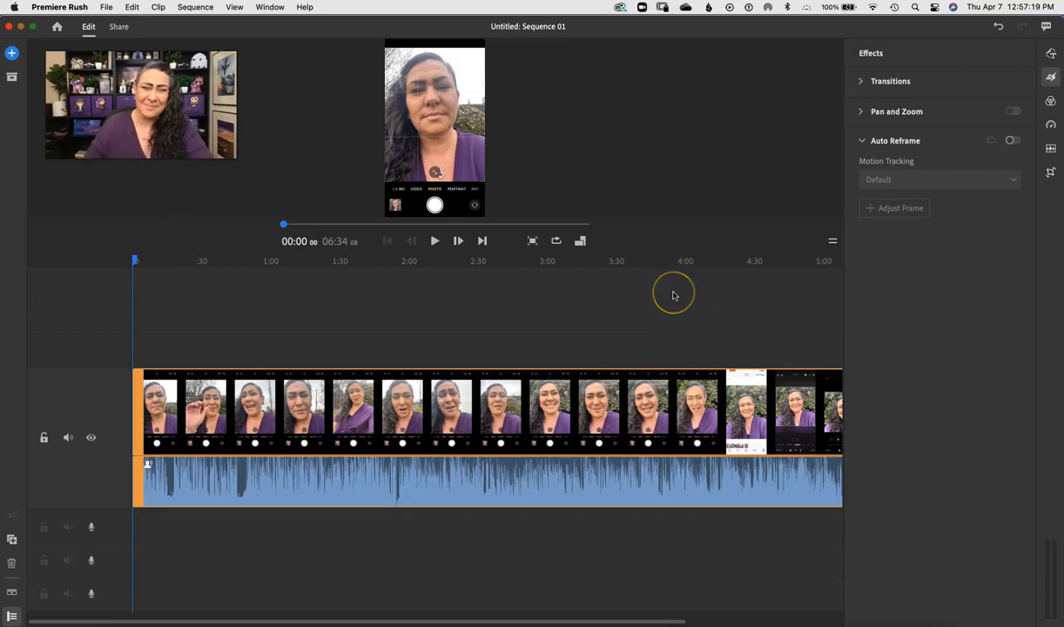
left_click(861, 141)
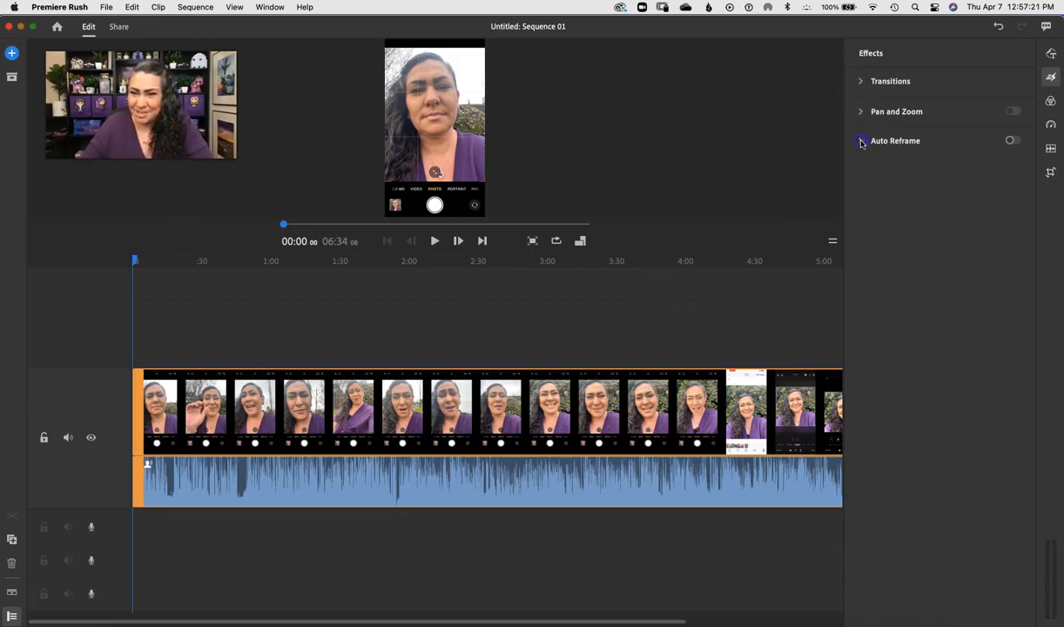
left_click(1051, 76)
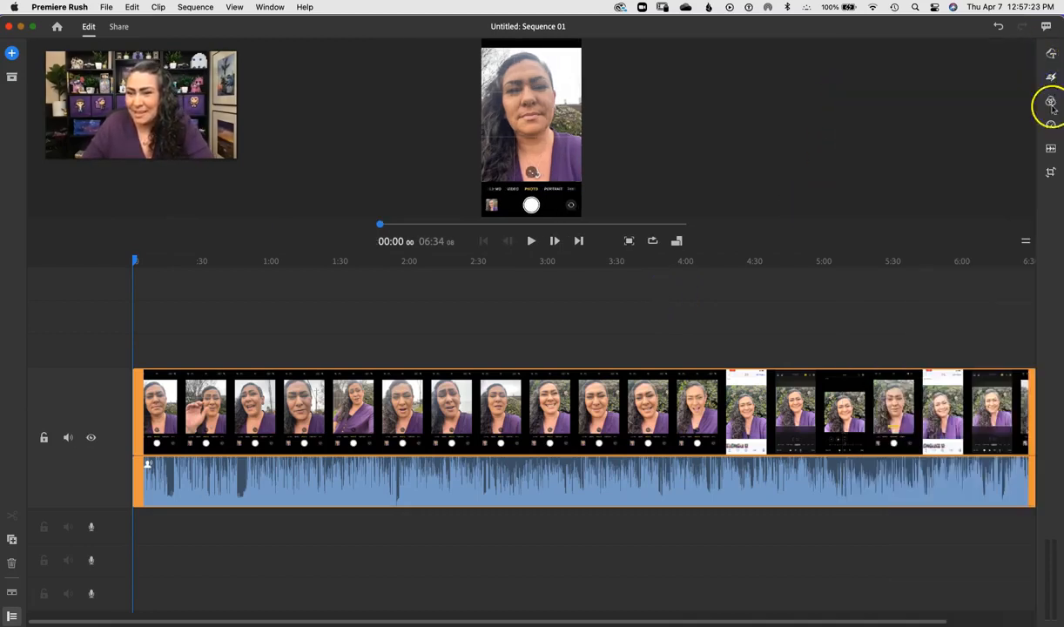
- Try an exposure of 2.05 and a contrast of -16 on the clip, and reset both to 0
left_click(1051, 103)
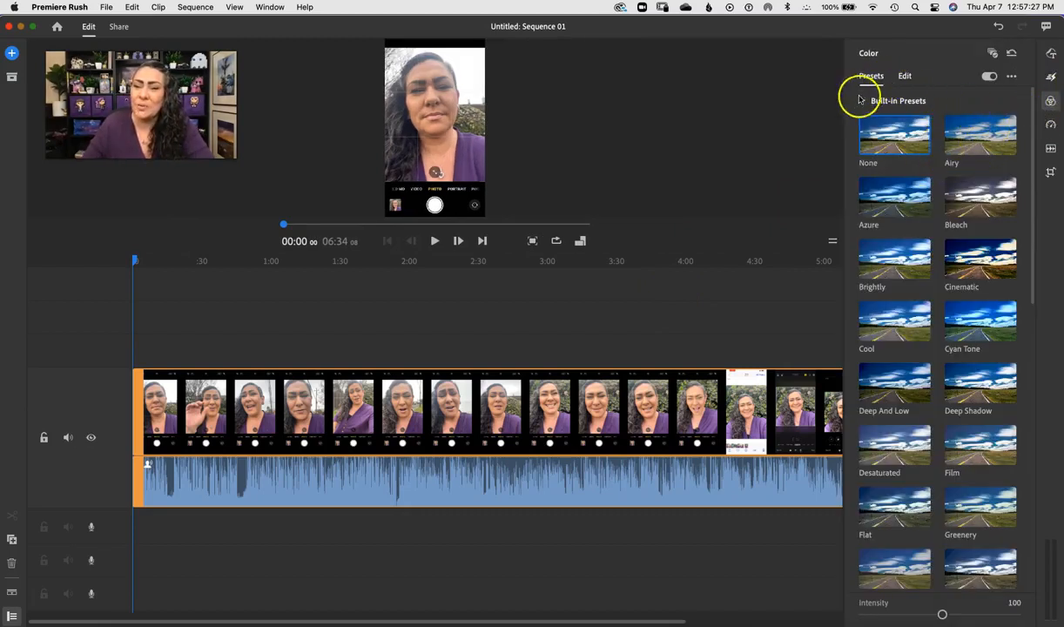
left_click(905, 76)
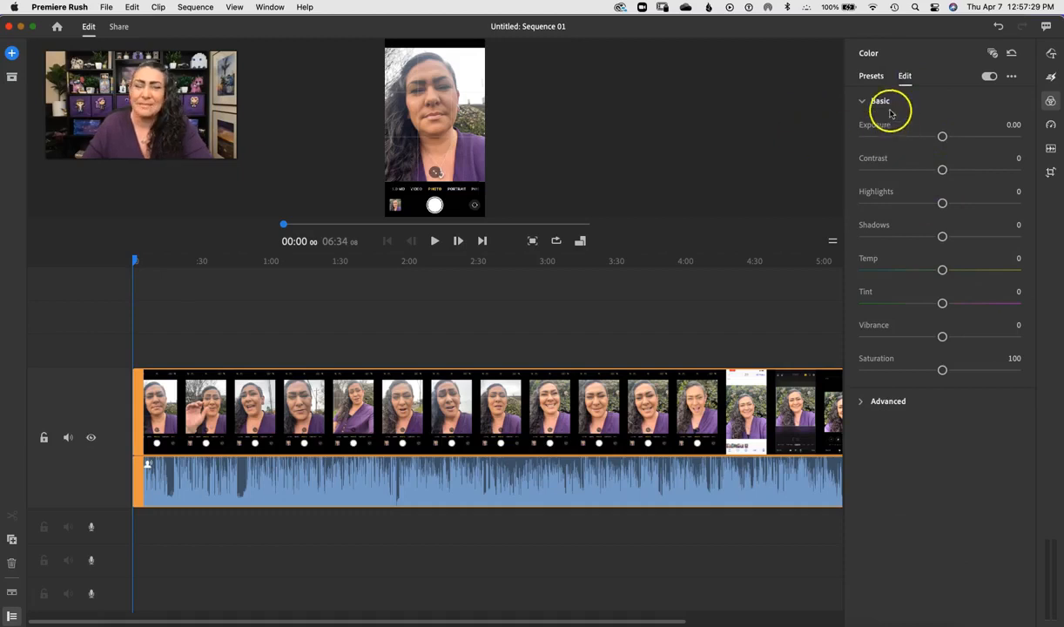
left_click_drag(942, 137, 972, 137)
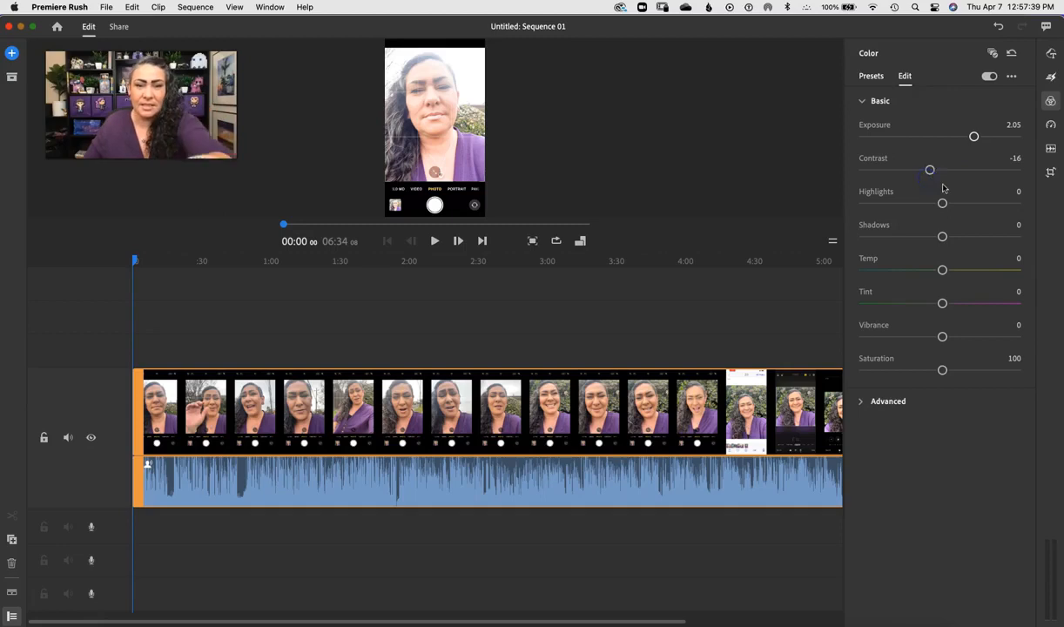
double_click(879, 128)
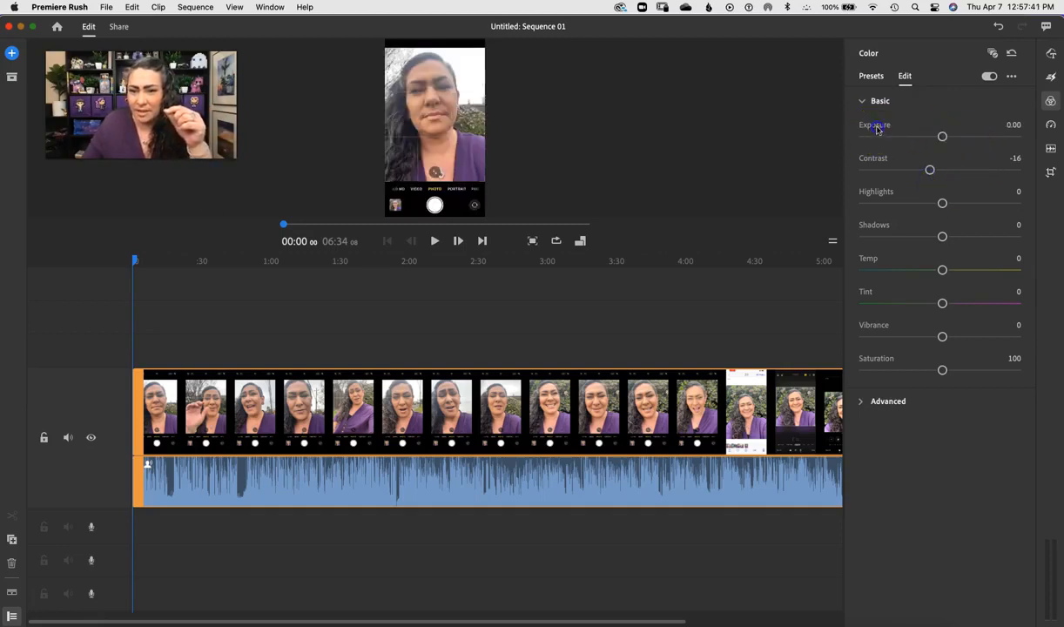
double_click(882, 160)
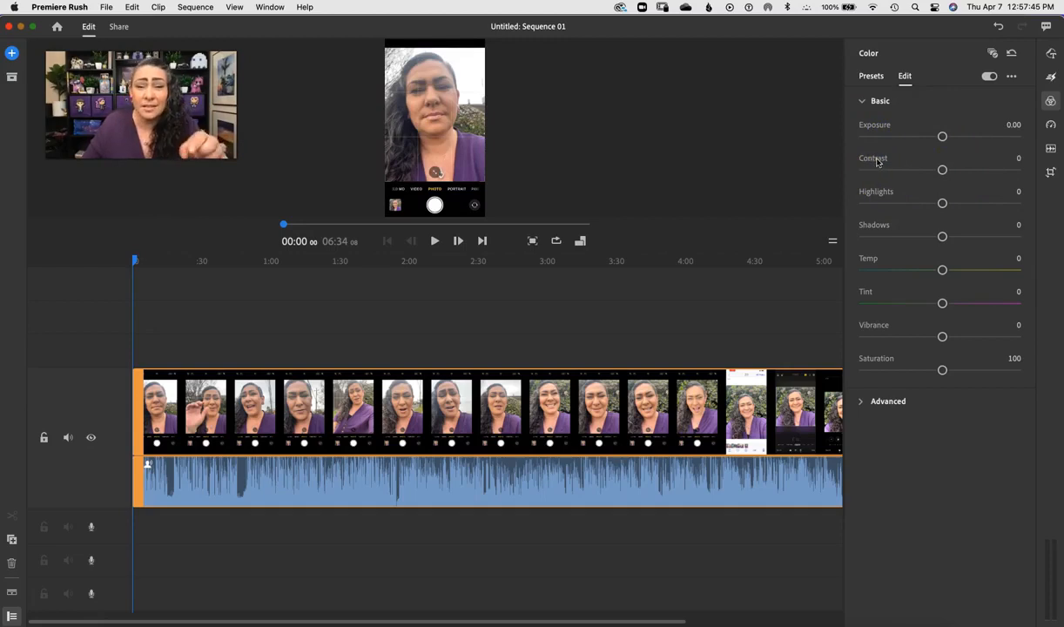
- Try an exposure change, saturation of 0 and 136, and vibrance of 32 and 41 on the clip, resetting each to its default
mouse_move(942, 136)
left_mouse_down()
mouse_move(992, 138)
mouse_move(904, 148)
mouse_move(950, 139)
left_mouse_up()
double_click(883, 134)
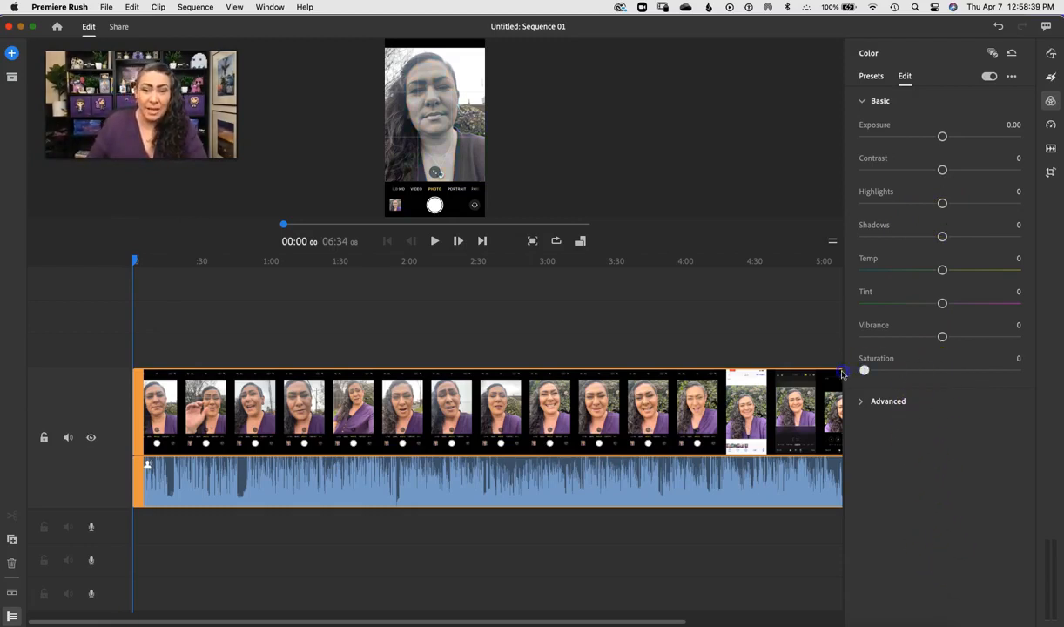
left_click_drag(864, 370, 949, 339)
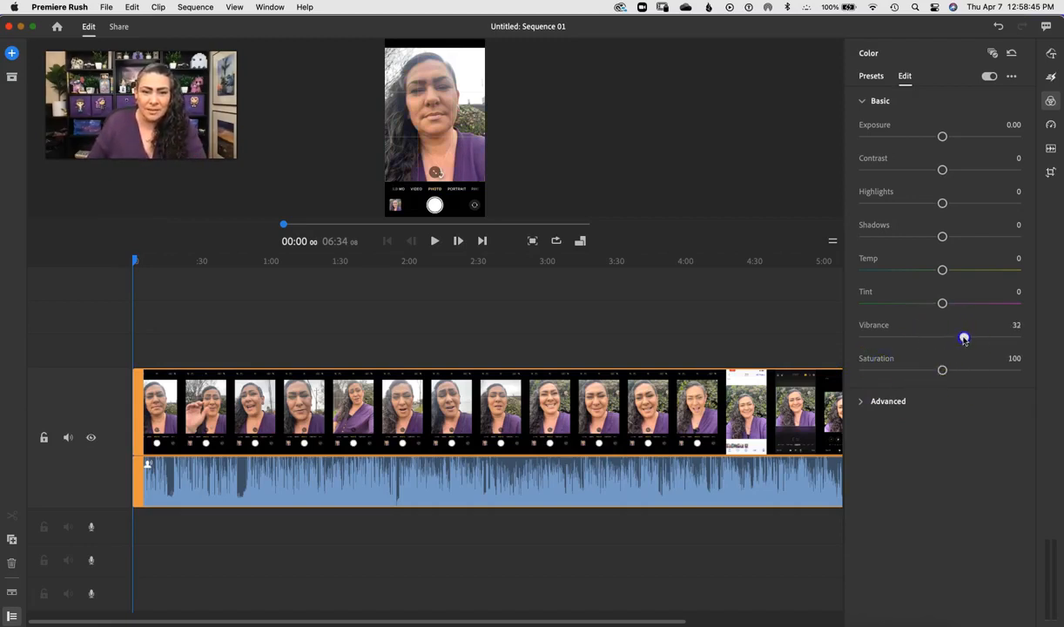
double_click(873, 325)
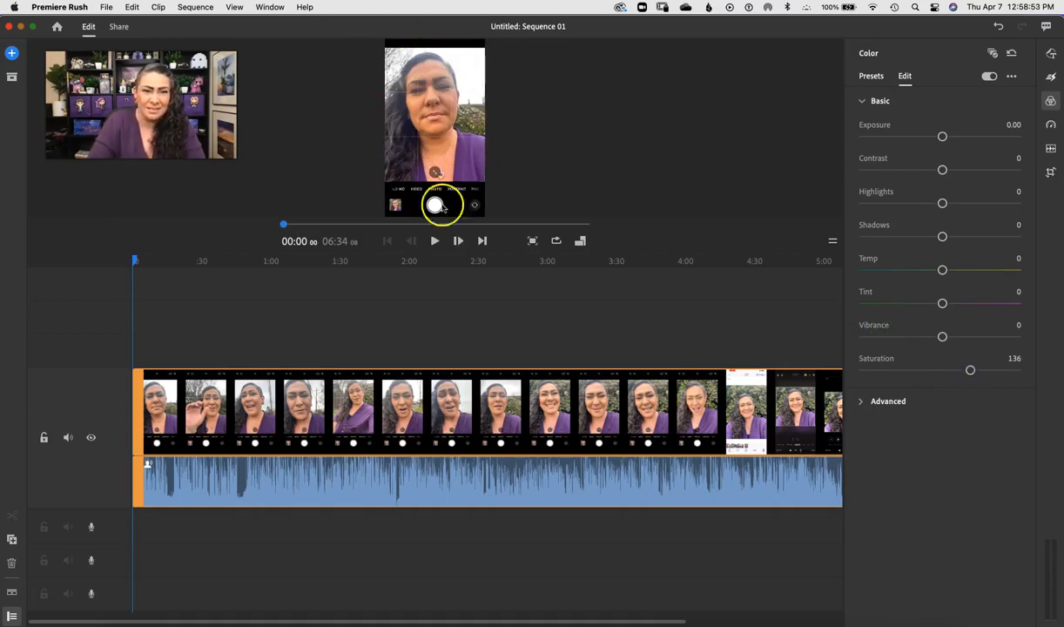
double_click(877, 358)
left_click_drag(942, 336, 945, 338)
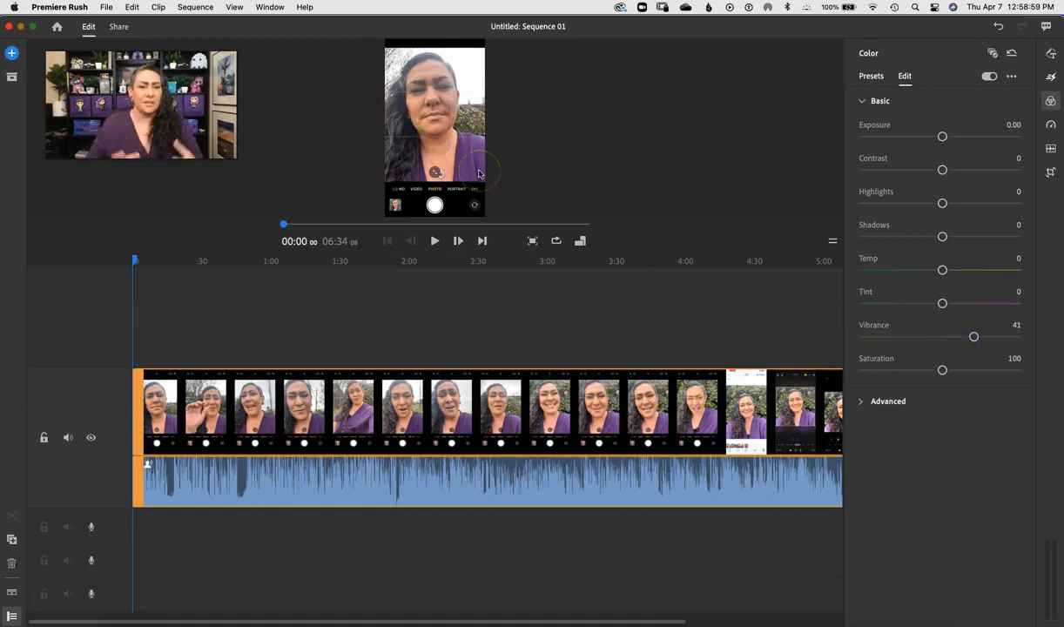
double_click(875, 331)
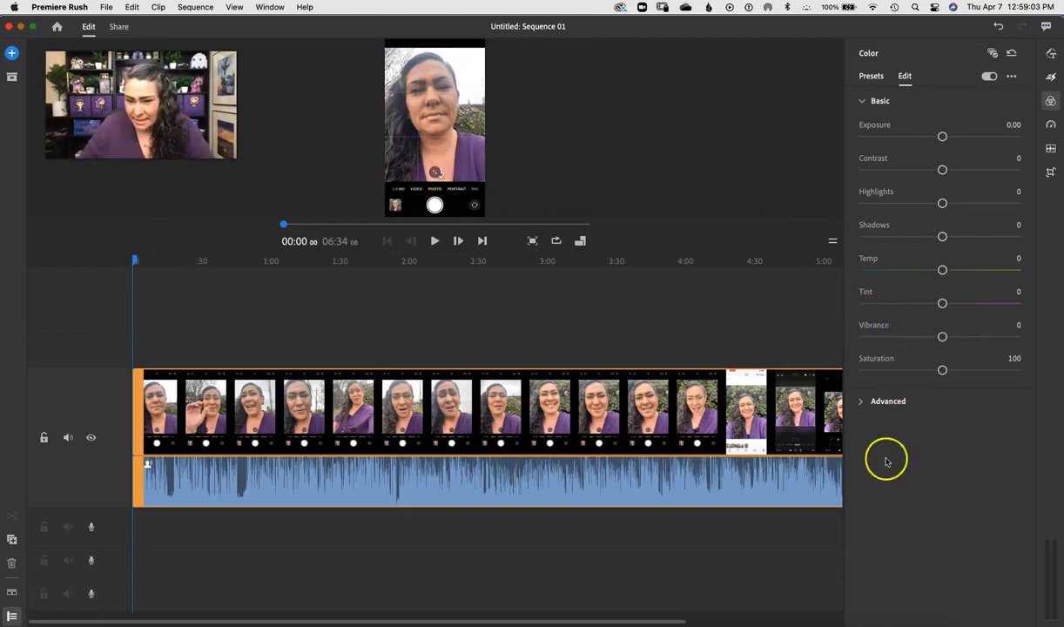
- Try a Faded Film amount of 22 and a Sharpening of 6 in the advanced color settings, and reset both to 0
left_click(862, 402)
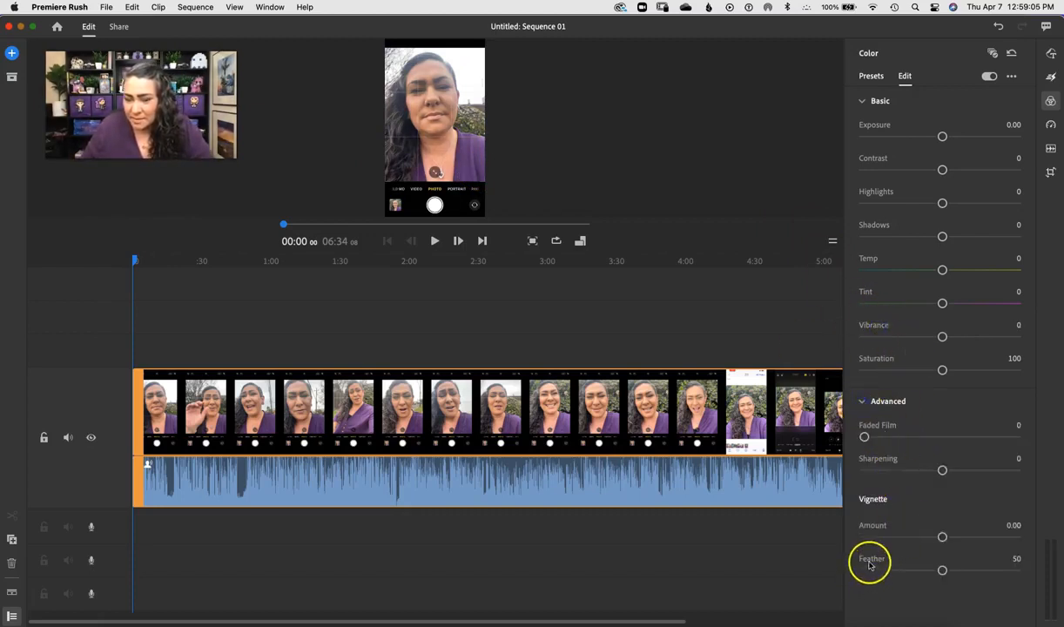
mouse_move(864, 436)
left_mouse_down()
mouse_move(998, 443)
mouse_move(865, 440)
left_mouse_up()
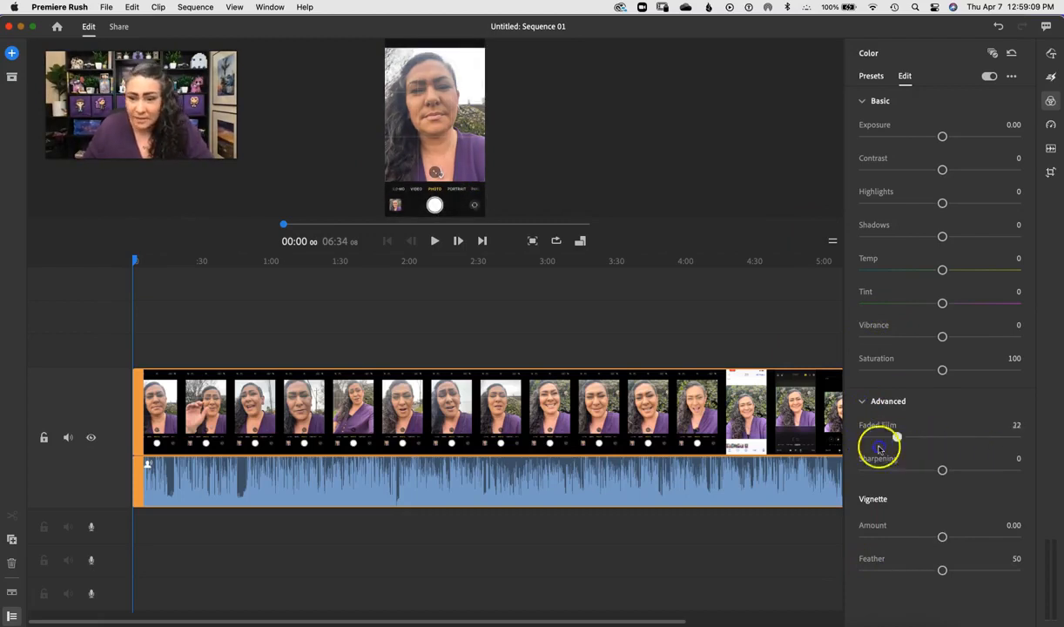
left_click_drag(942, 470, 944, 474)
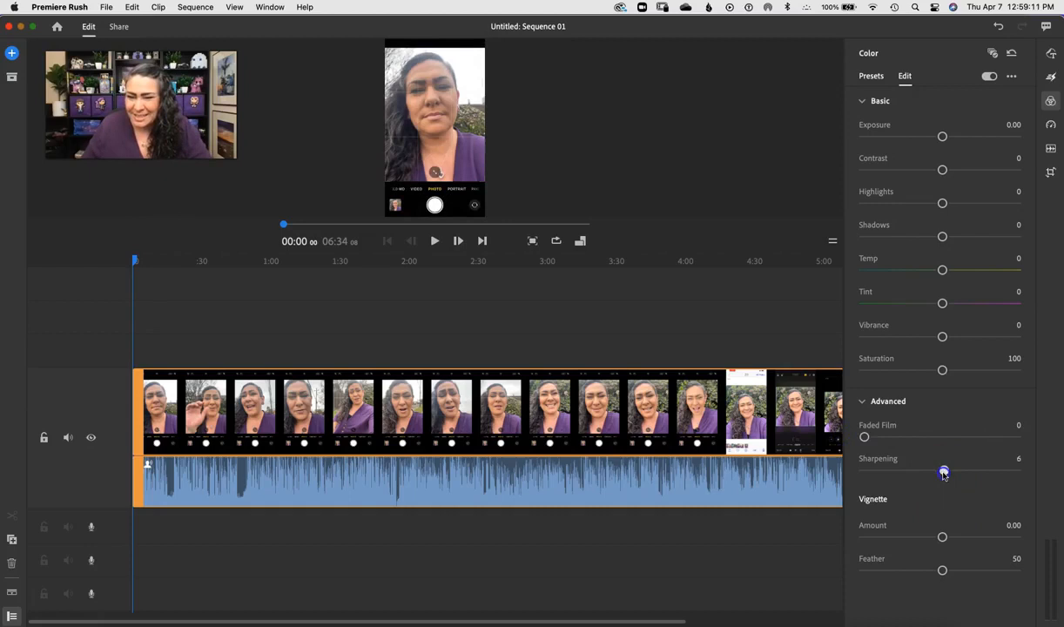
double_click(883, 462)
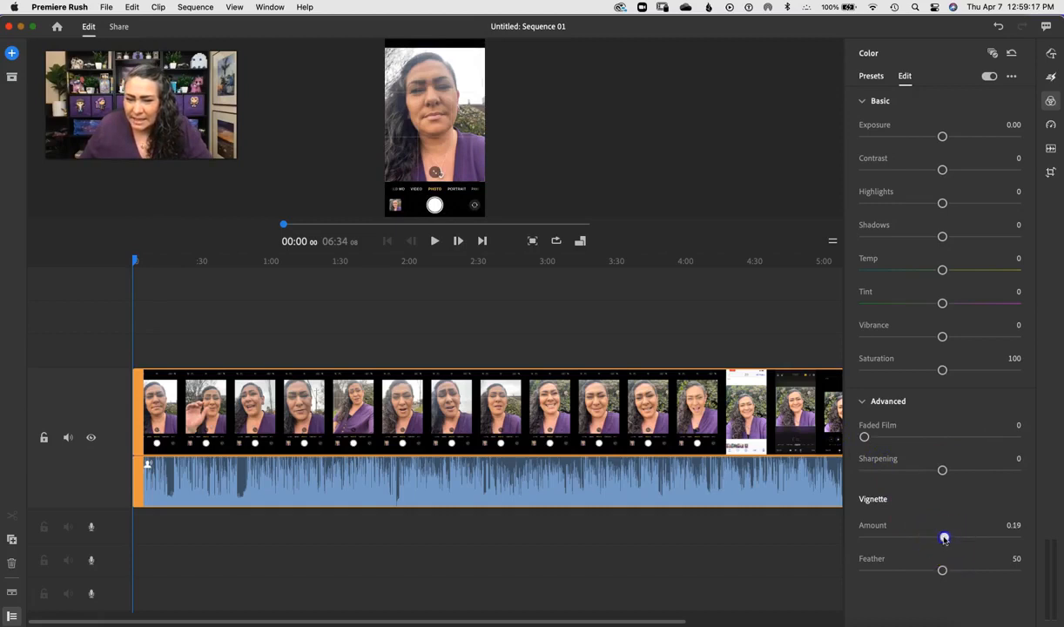
- Try vignette amounts of 3.00 and -3.00 with a feather of 0, and reset the amount and feather to their defaults
left_click_drag(984, 540, 1032, 544)
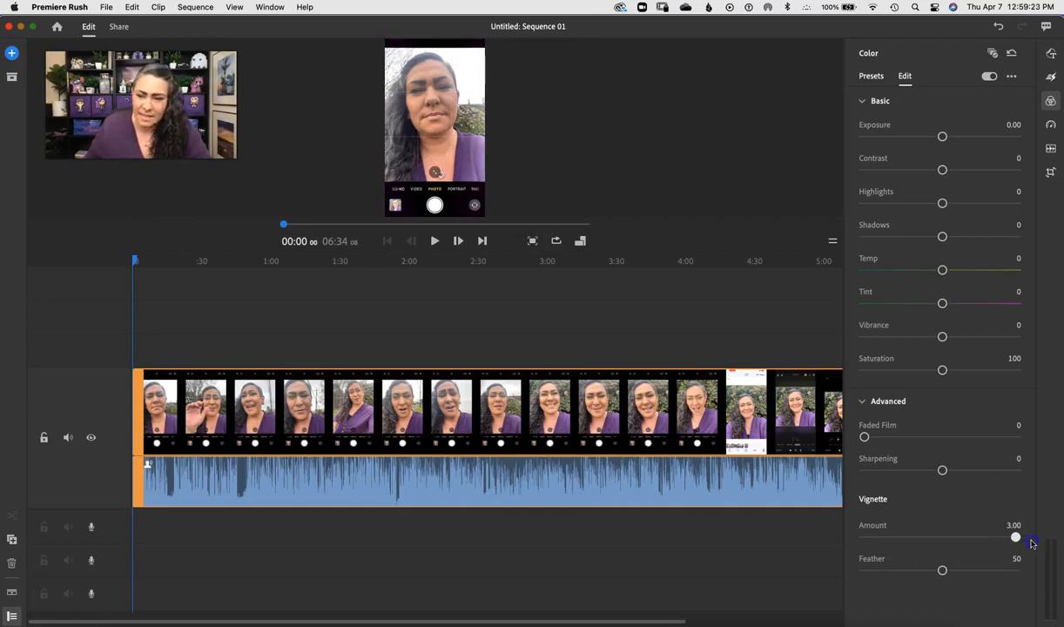
left_click_drag(1013, 538, 843, 546)
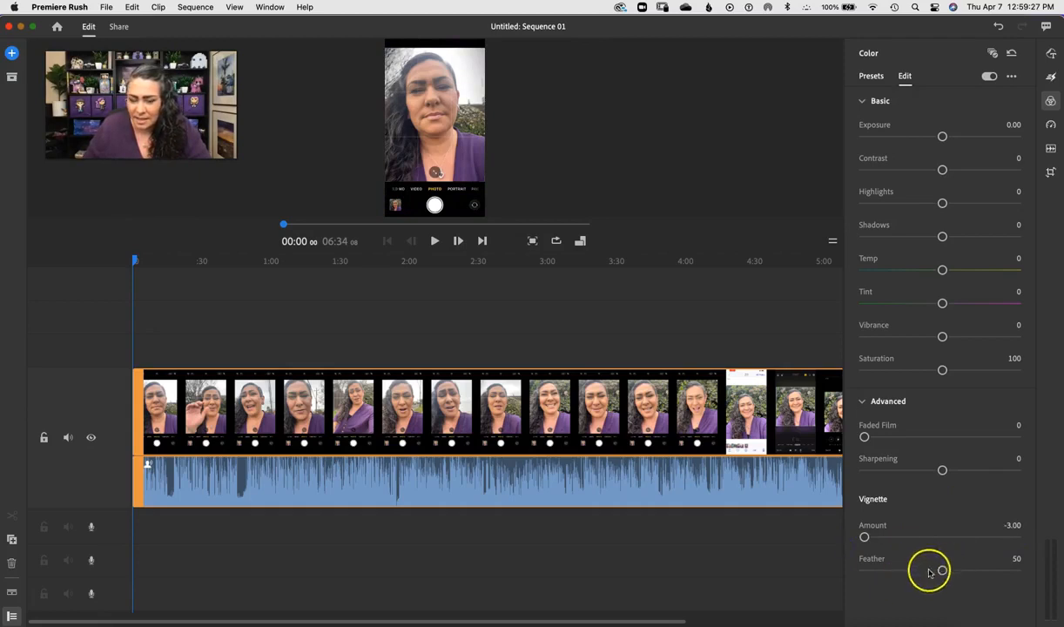
left_click_drag(985, 569, 866, 570)
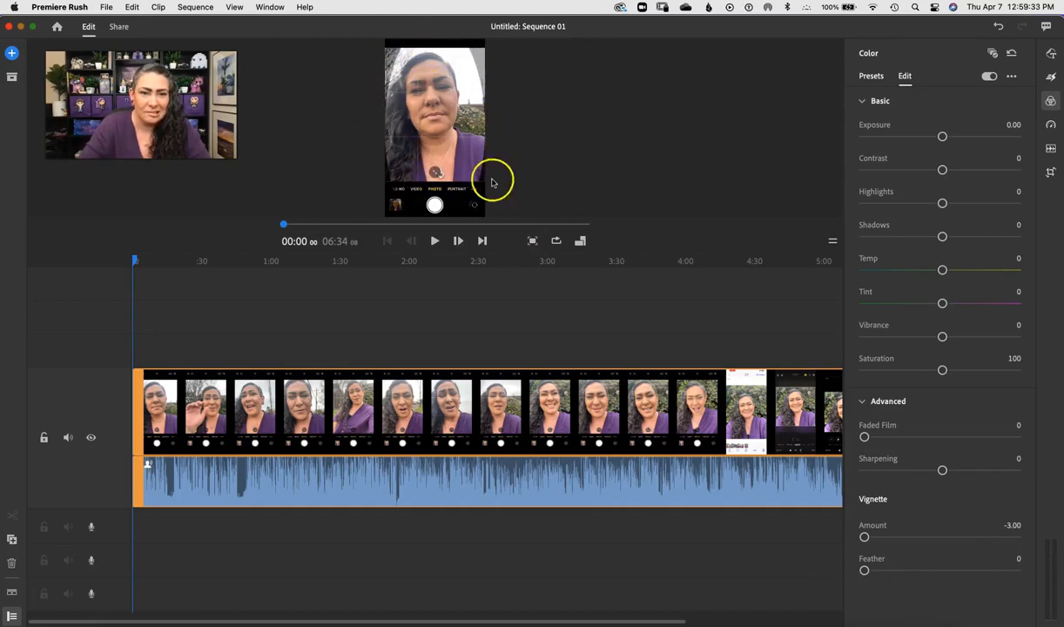
double_click(865, 567)
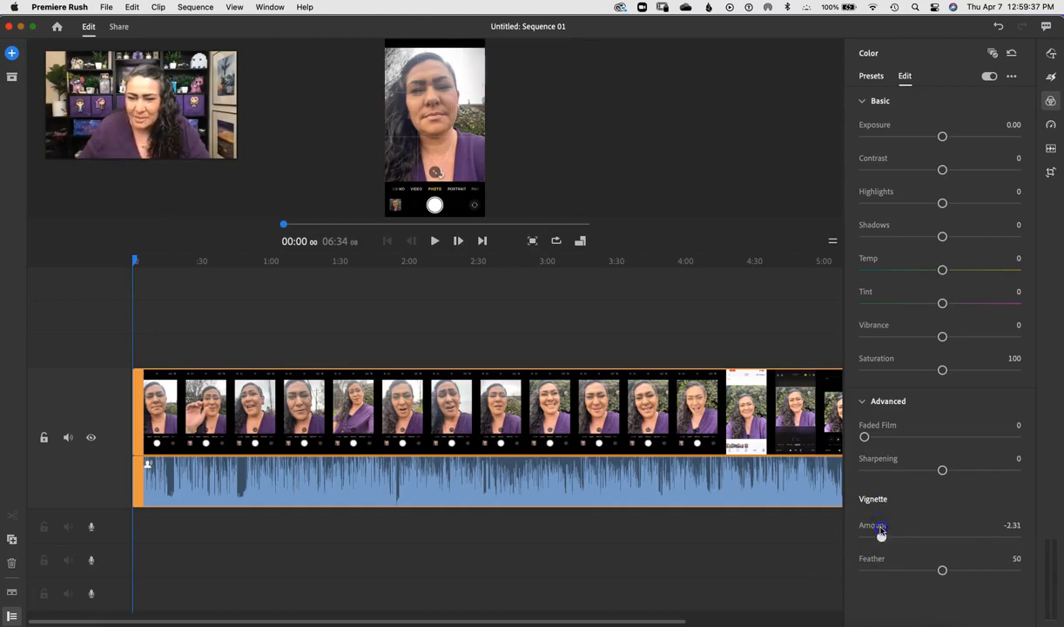
double_click(881, 536)
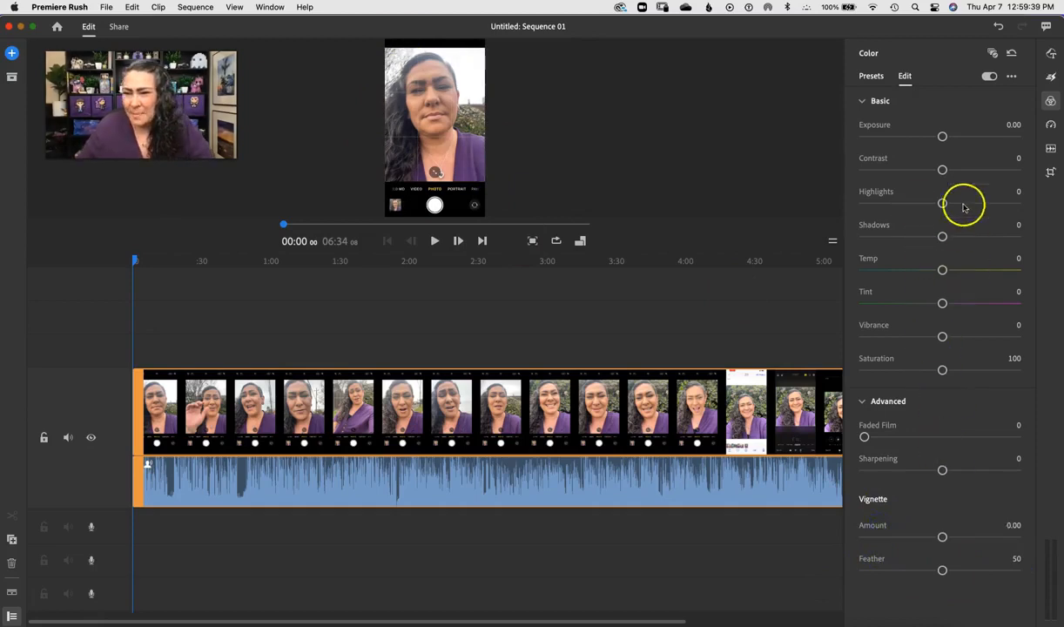
- Preview built-in color presets on the clip, including Moody, Saturated, SL Matrix and SL Noir 1
left_click(873, 78)
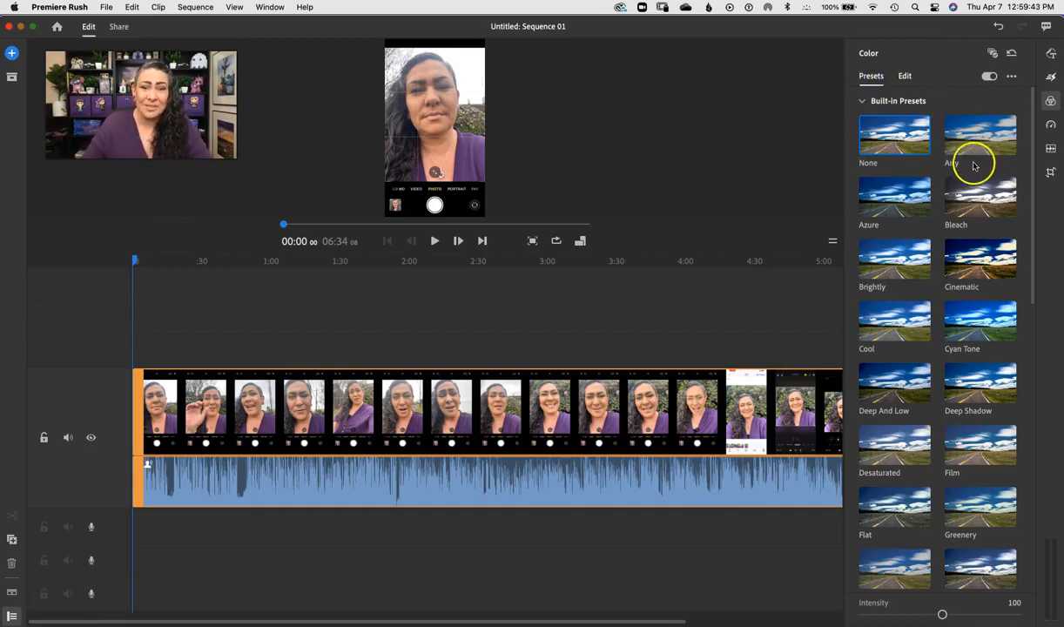
scroll(1035, 214, "down", 10)
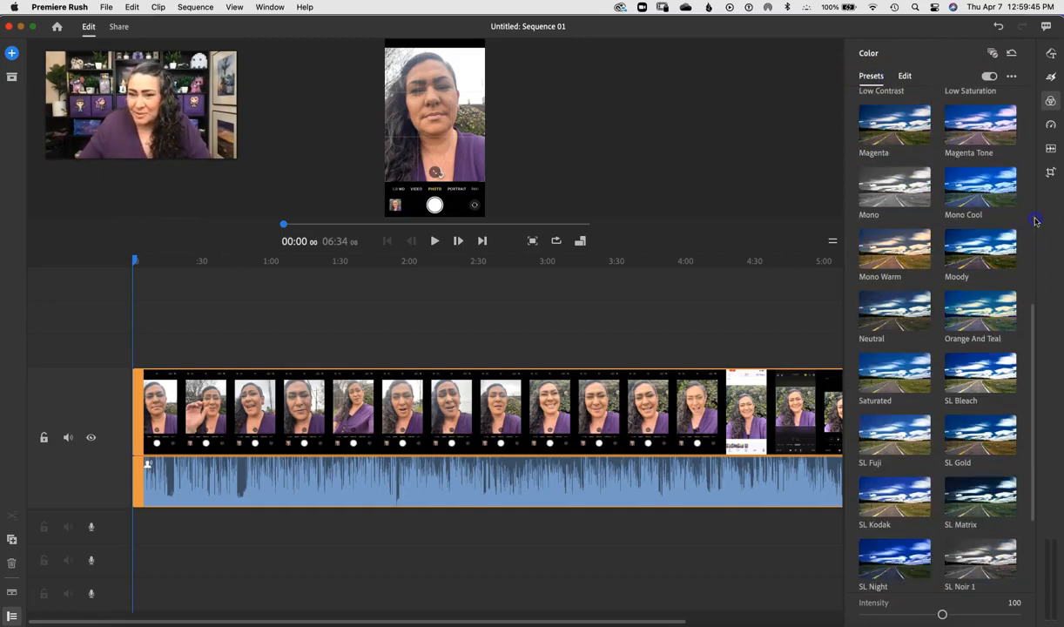
left_click(965, 181)
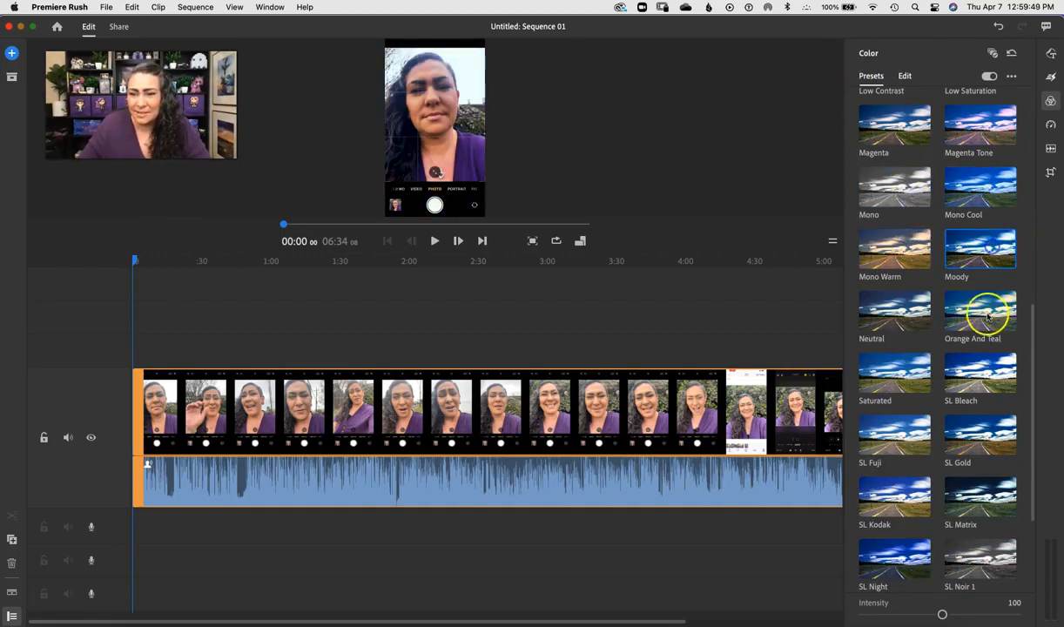
left_click(899, 319)
left_click(903, 359)
left_click(987, 340)
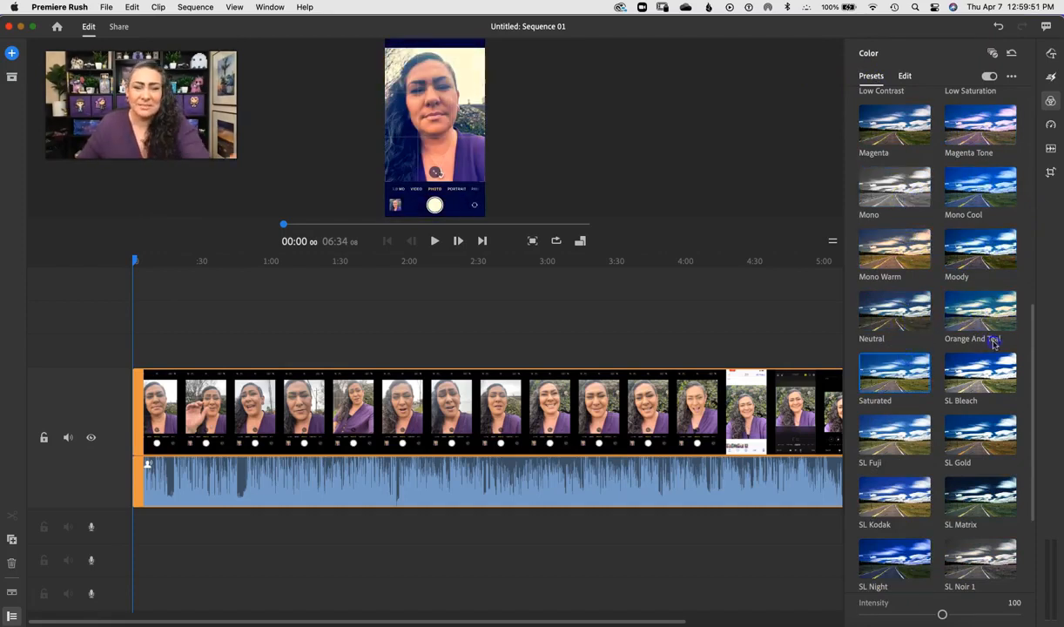
left_click(903, 425)
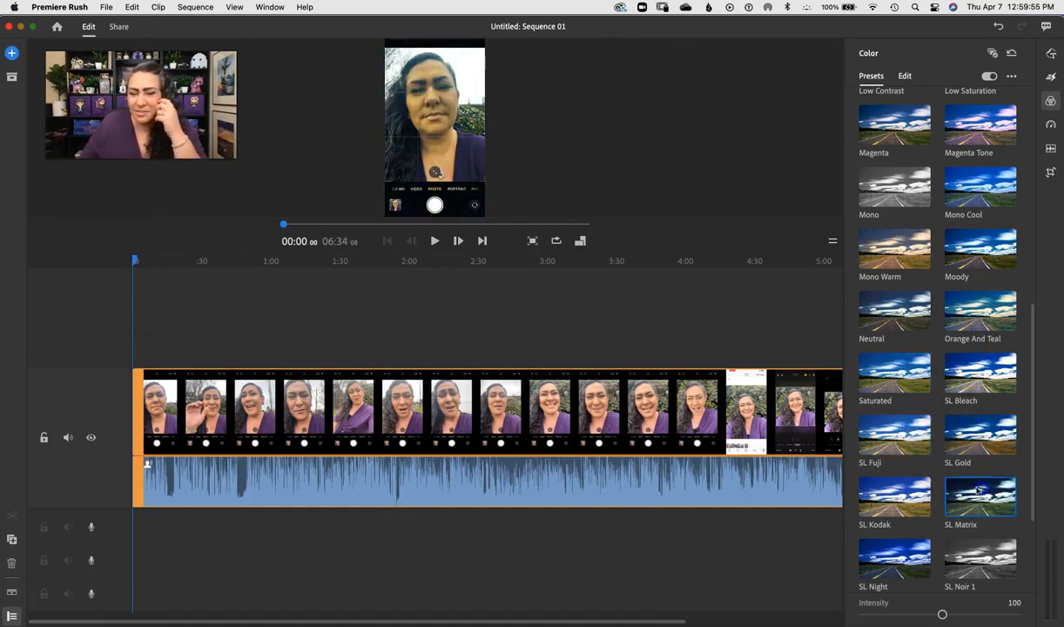
left_click(902, 492)
left_click(979, 560)
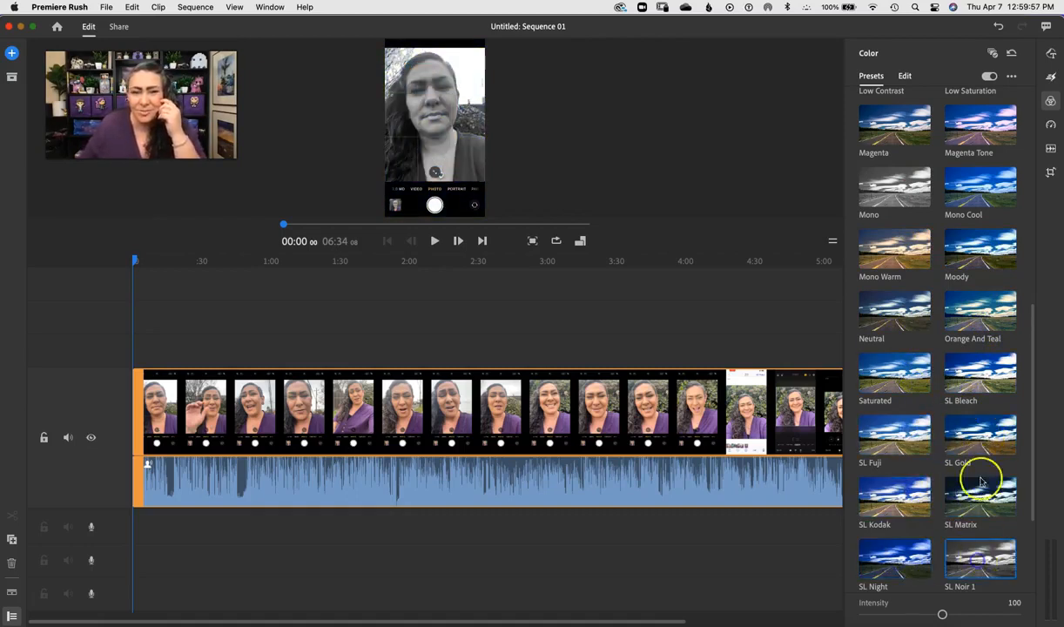
- Try the remaining built-in presets on the clip, ending with Warm, and expand the Your Presets group
left_click_drag(1033, 415, 1033, 540)
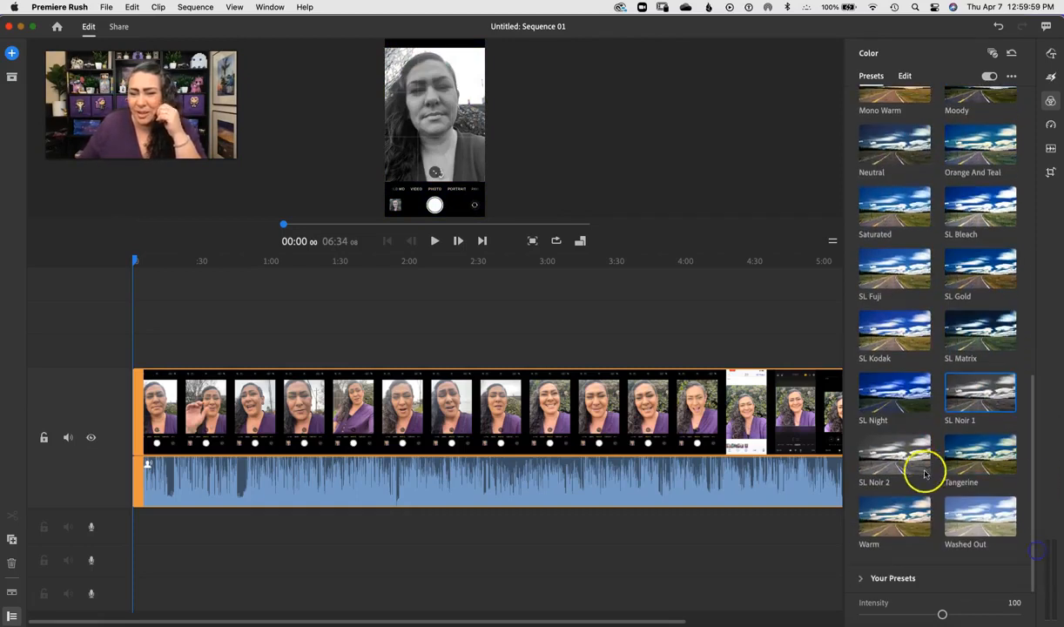
left_click(974, 456)
left_click(1001, 511)
left_click(917, 520)
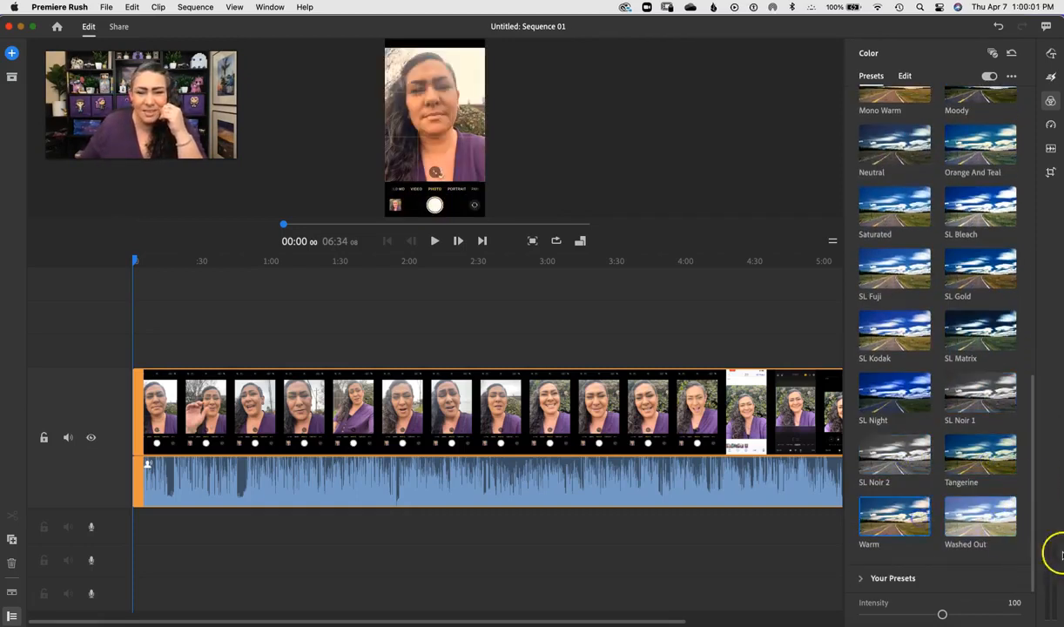
left_click_drag(1033, 539, 1029, 575)
left_click(862, 579)
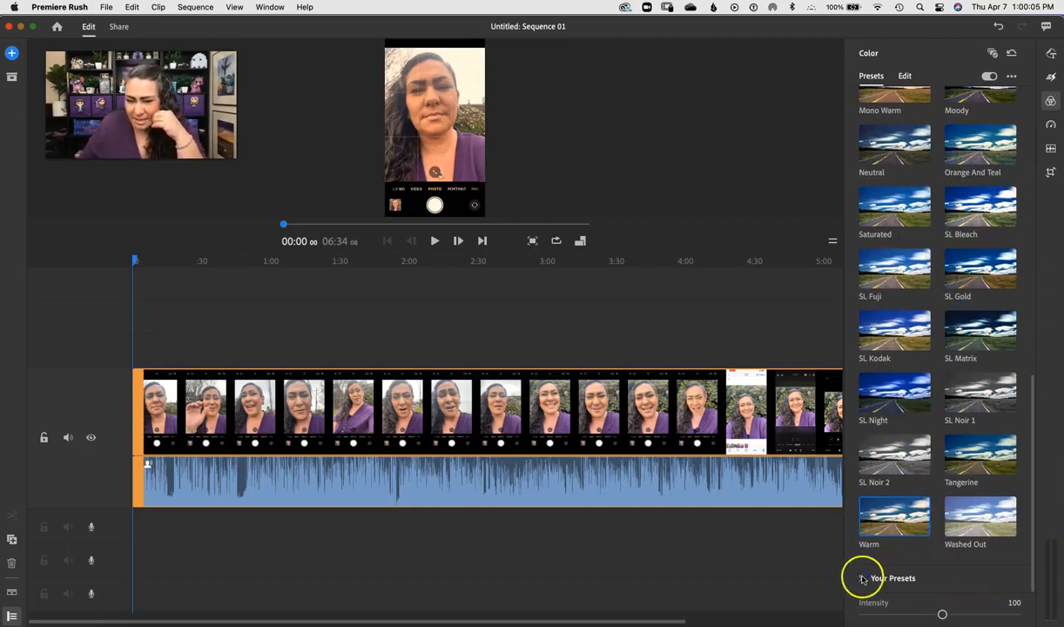
left_click(942, 618)
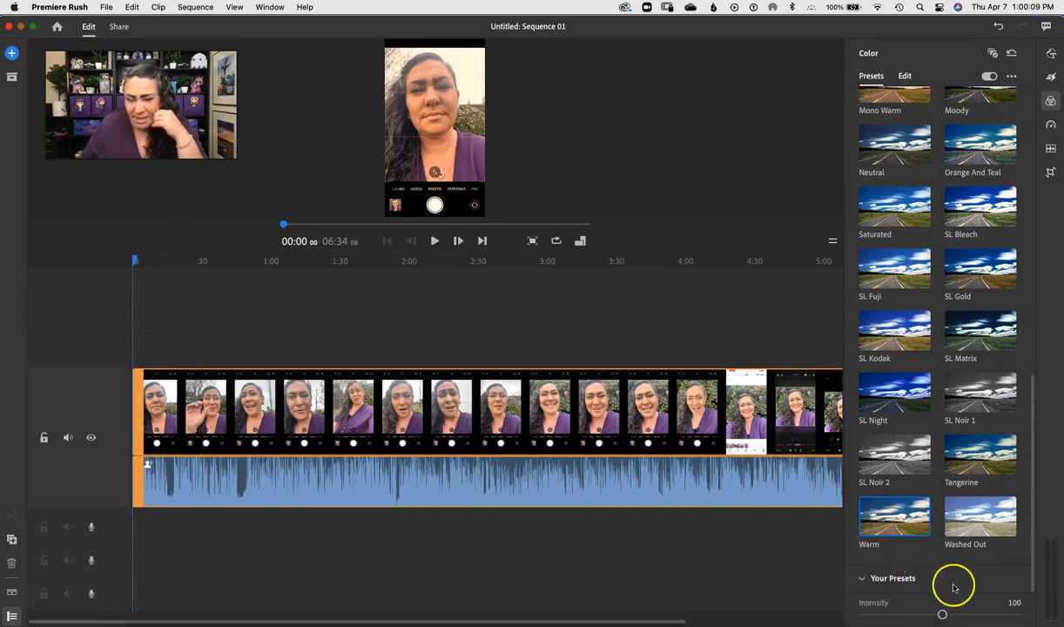
- Remove the applied color preset by choosing None, and close the color settings
left_click(905, 76)
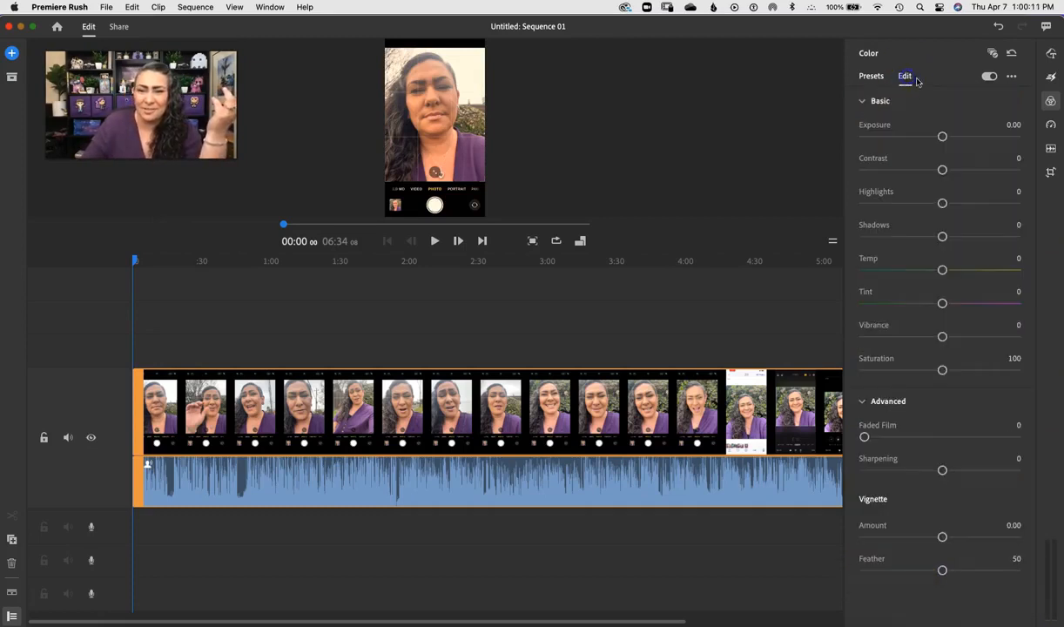
left_click(869, 76)
left_click_drag(1034, 534, 1017, 53)
left_click(897, 142)
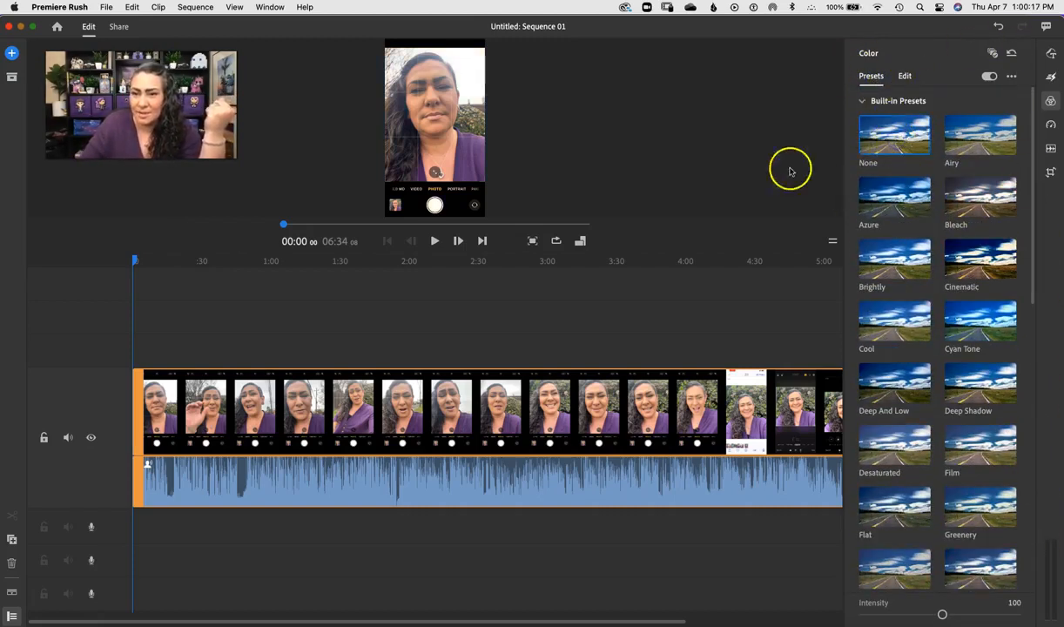
left_click(1051, 103)
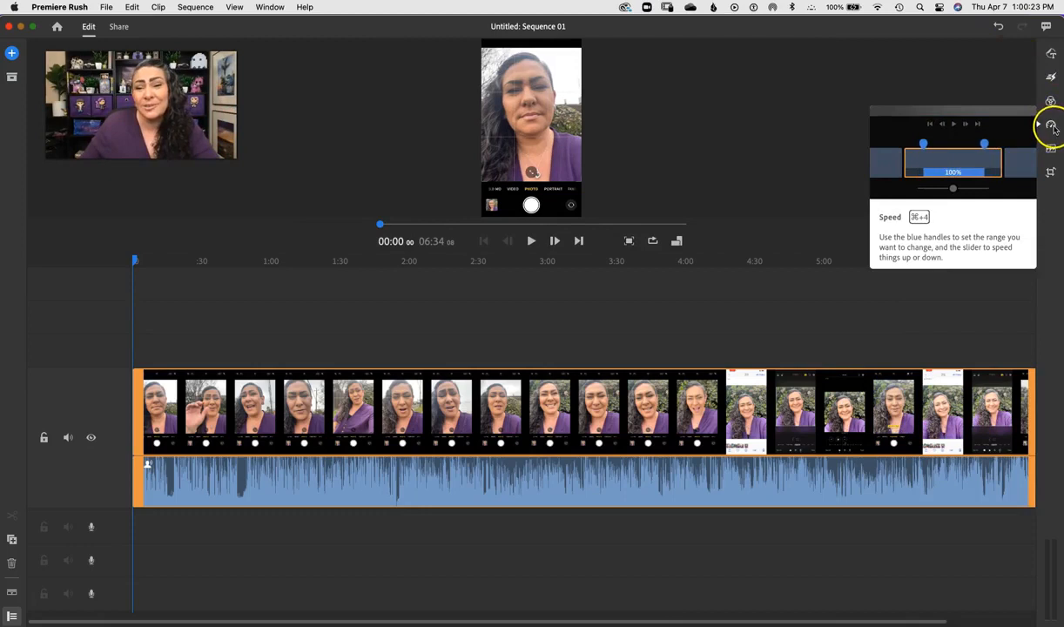
- Try range speeds of 1000% and 14% on the entire clip, and restore the speed to 100%
left_click(1051, 126)
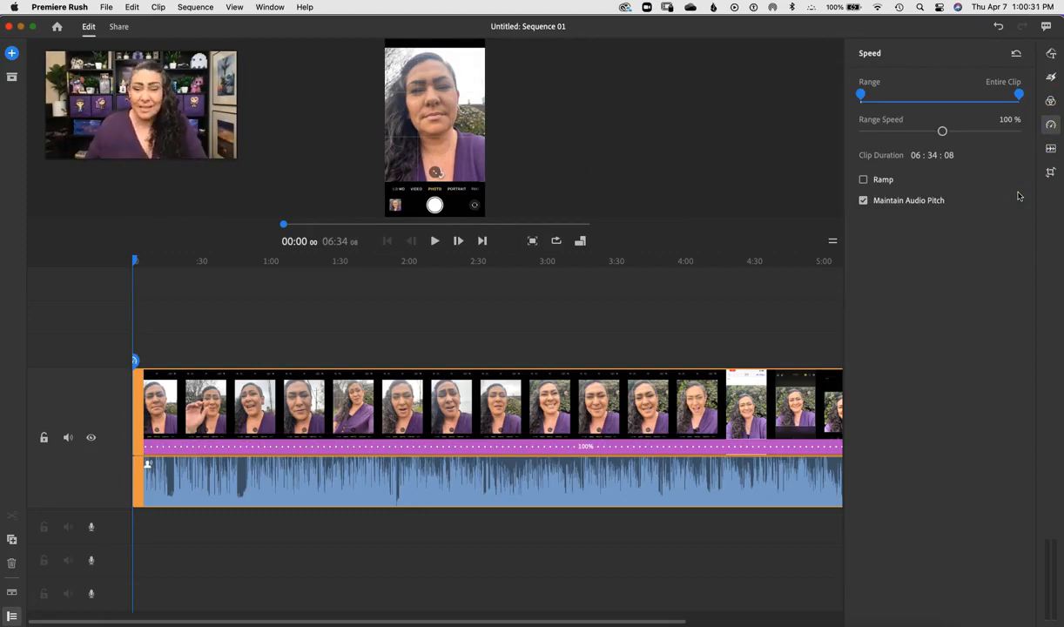
left_click_drag(942, 130, 1042, 148)
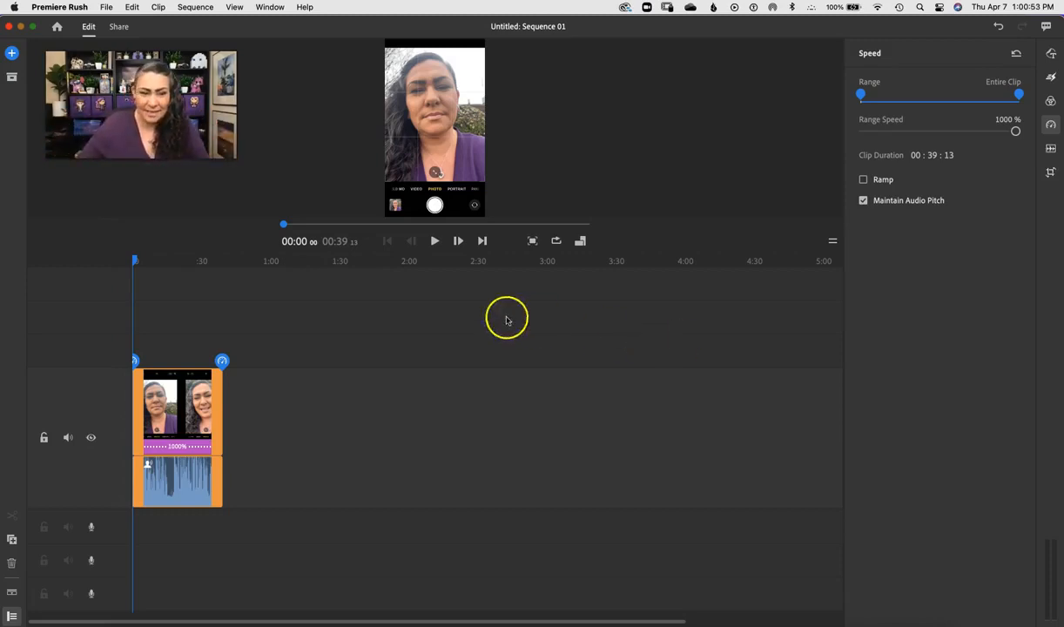
left_click(218, 397)
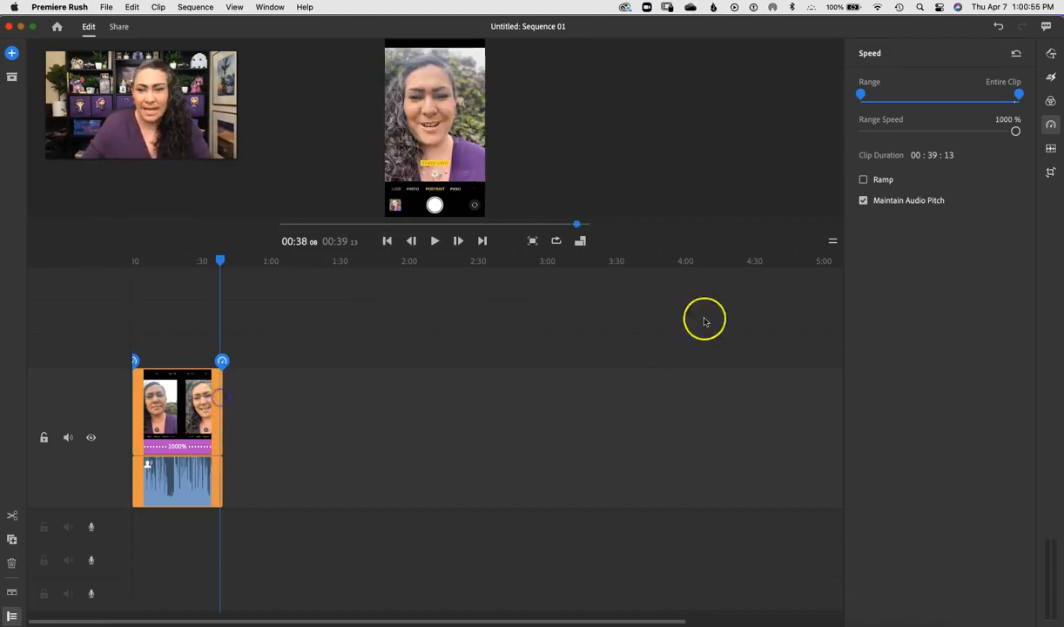
left_click(865, 130)
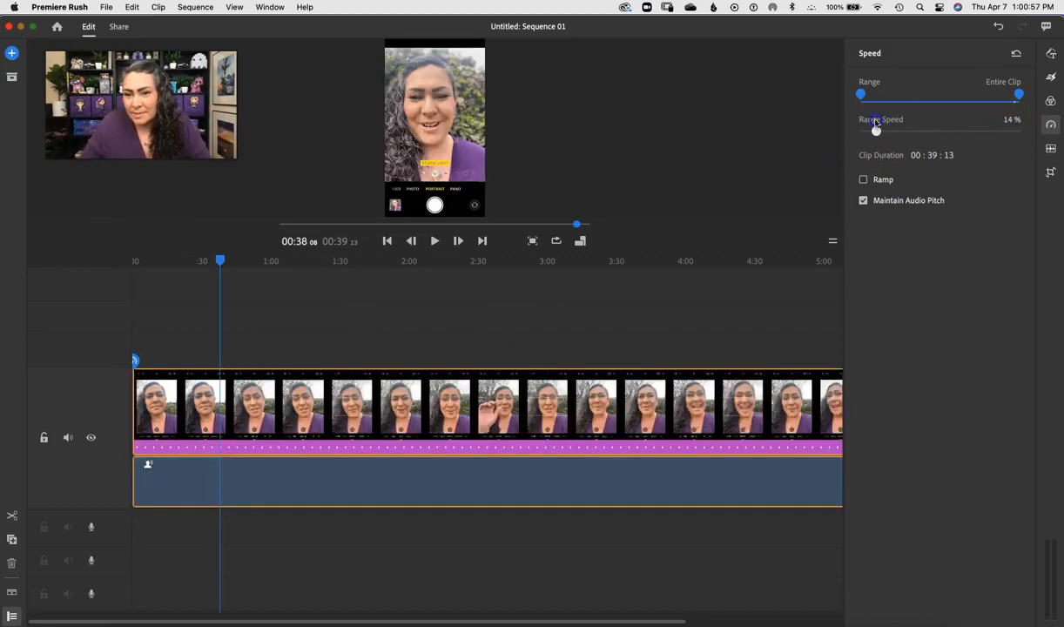
left_click(944, 130)
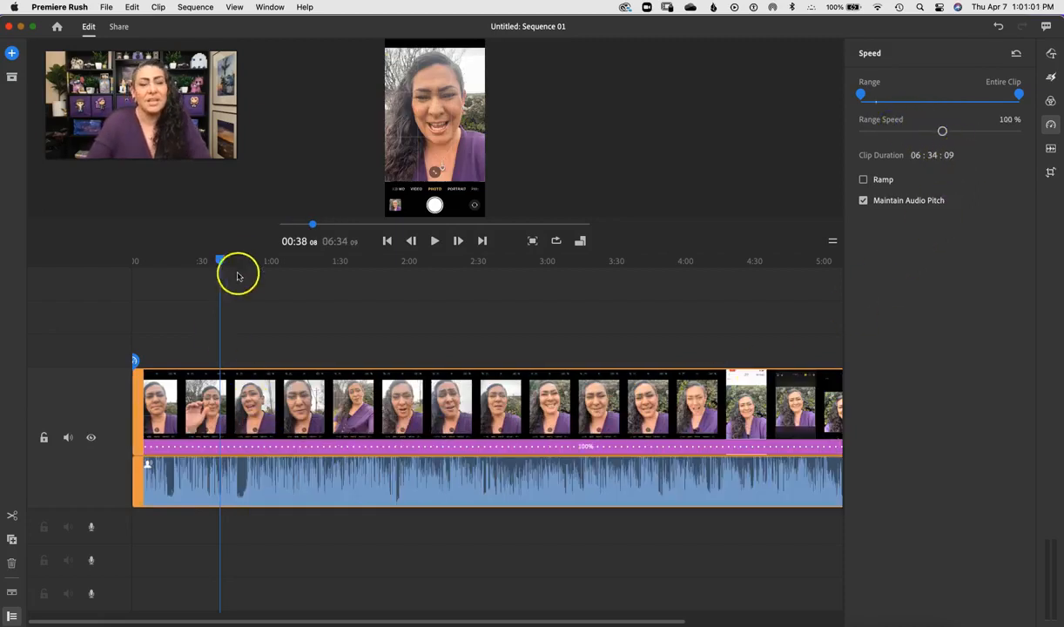
- Position the playhead at about 01:09 and split the clip there
left_click_drag(218, 258, 245, 265)
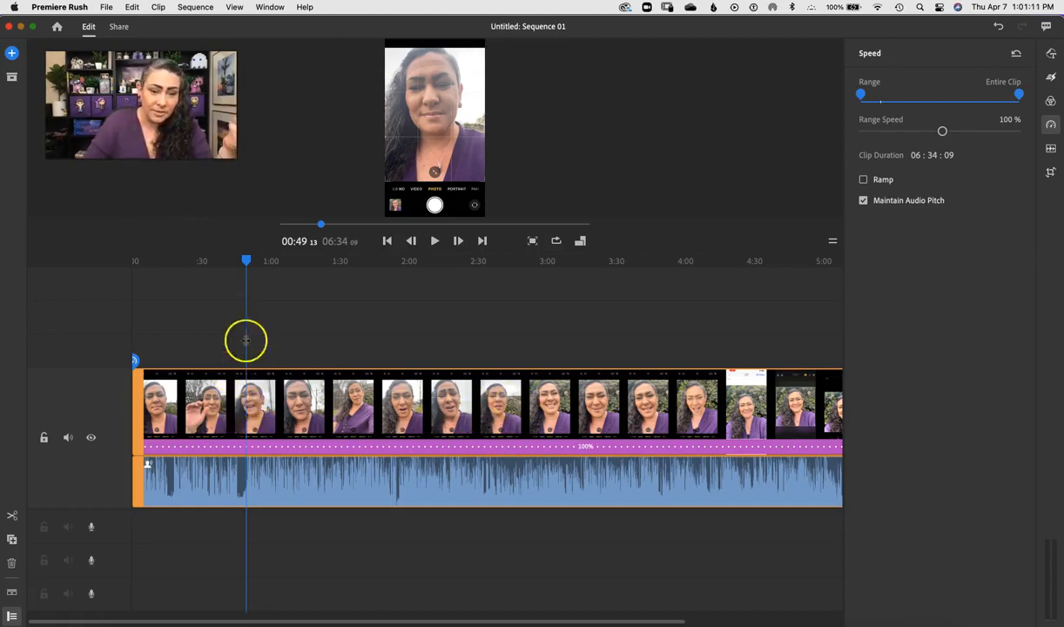
left_click_drag(247, 262, 279, 270)
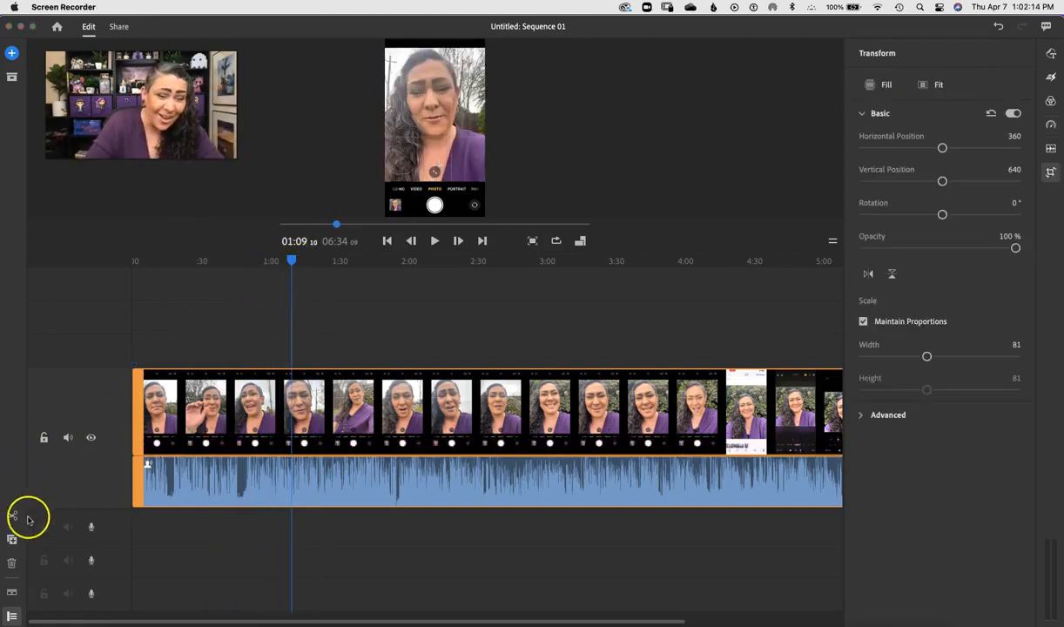
left_click(12, 517)
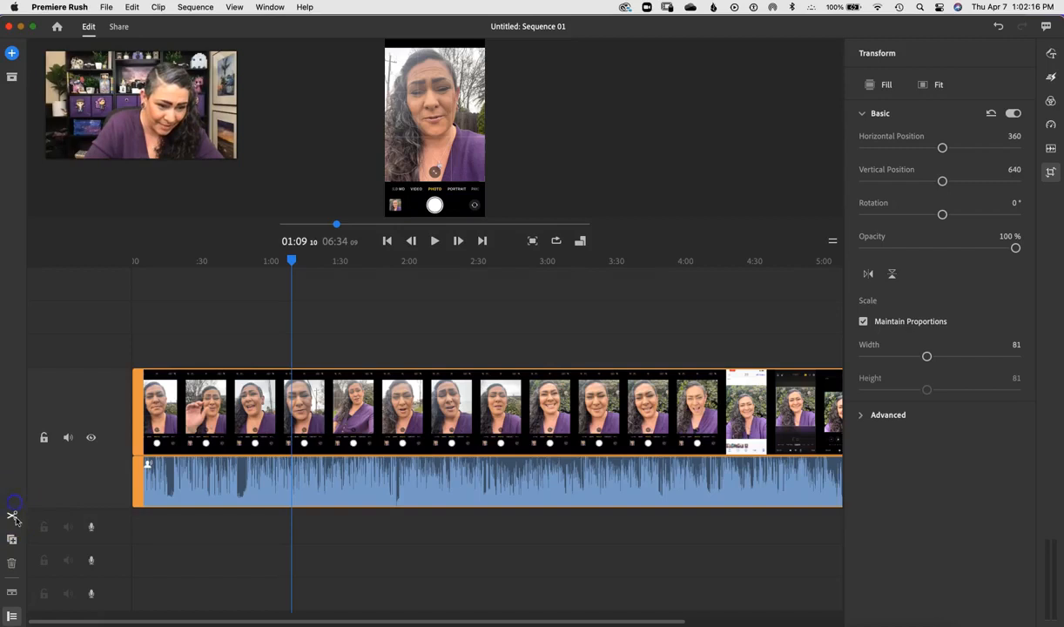
- Split the clip at about 01:09 and again at about 02:42 to isolate a middle segment
left_click(12, 517)
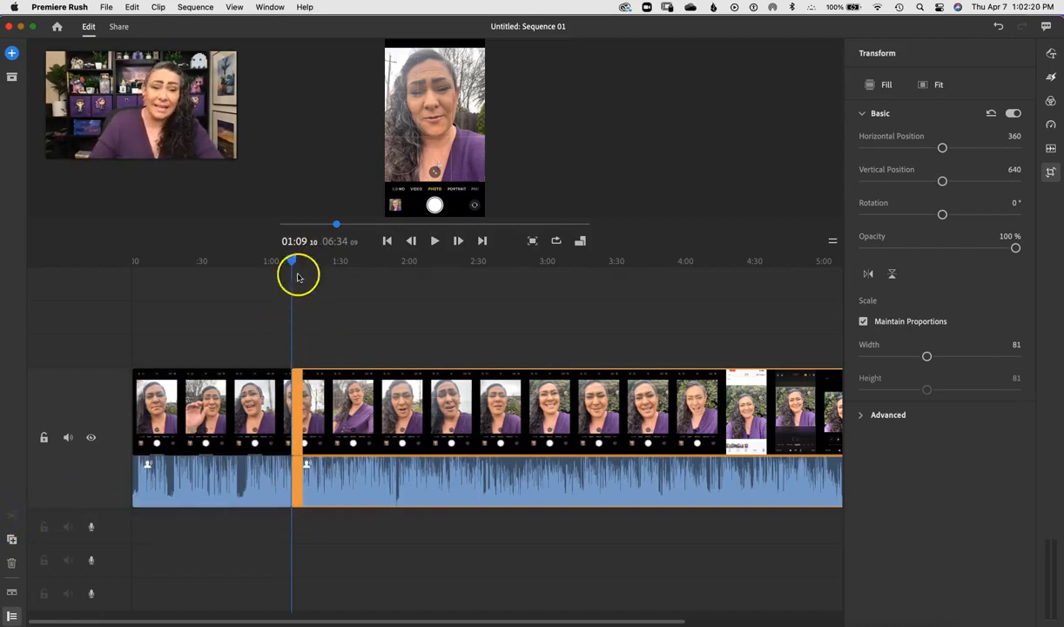
left_click_drag(292, 260, 504, 277)
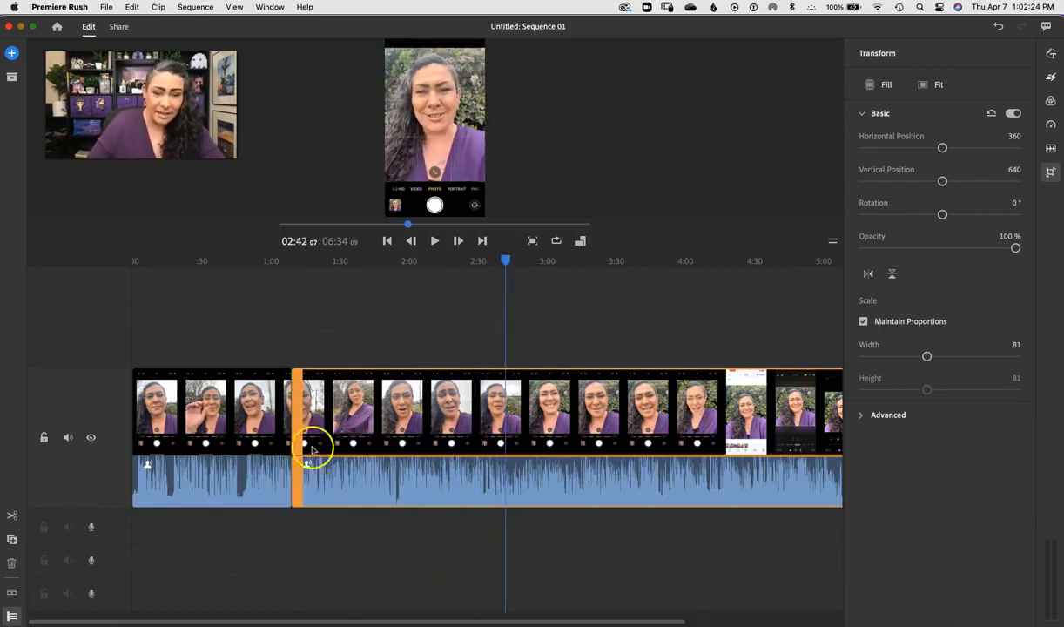
left_click(12, 516)
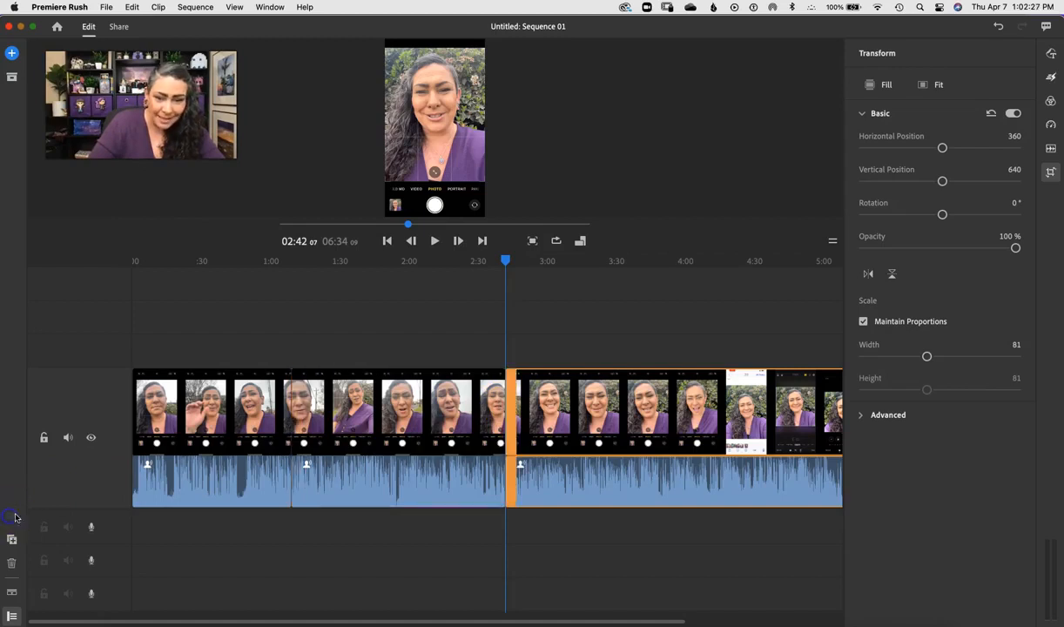
- Set the range speed of the middle segment between the two cuts to 330%
left_click(426, 405)
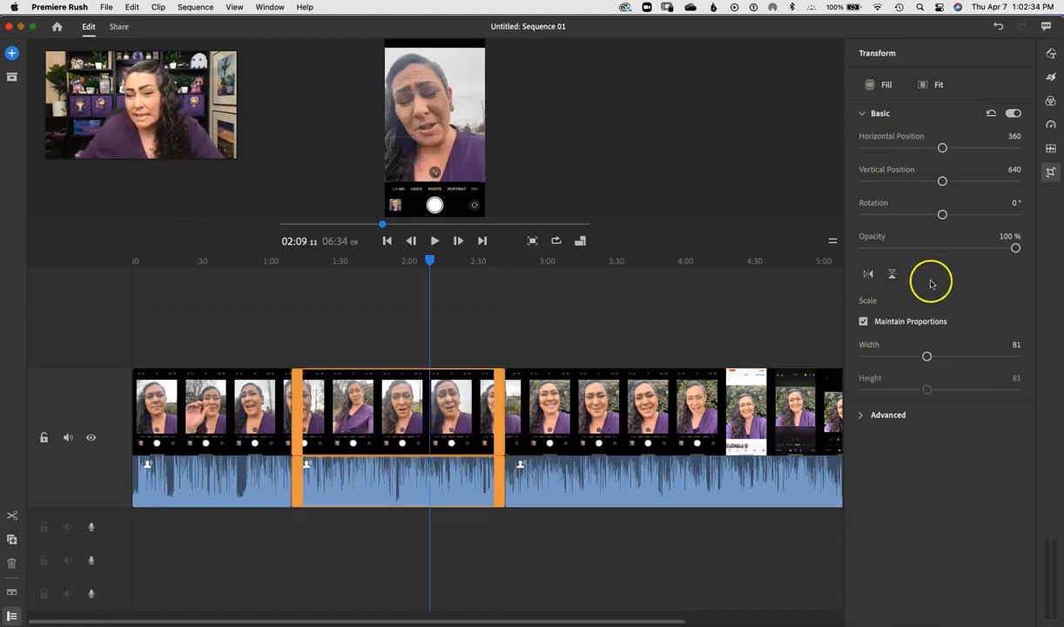
left_click(1051, 126)
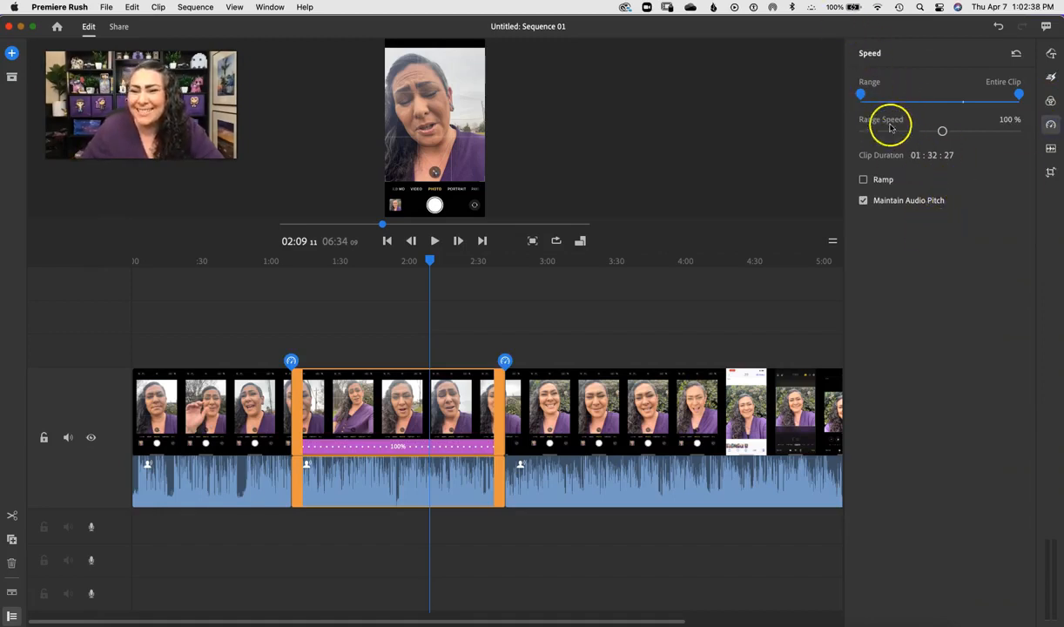
left_click_drag(940, 130, 982, 131)
- Play the sequence from just before the first cut into the sped-up segment, and stop at about 01:12
left_click_drag(431, 260, 277, 266)
left_click(435, 240)
left_click(305, 365)
left_click(435, 241)
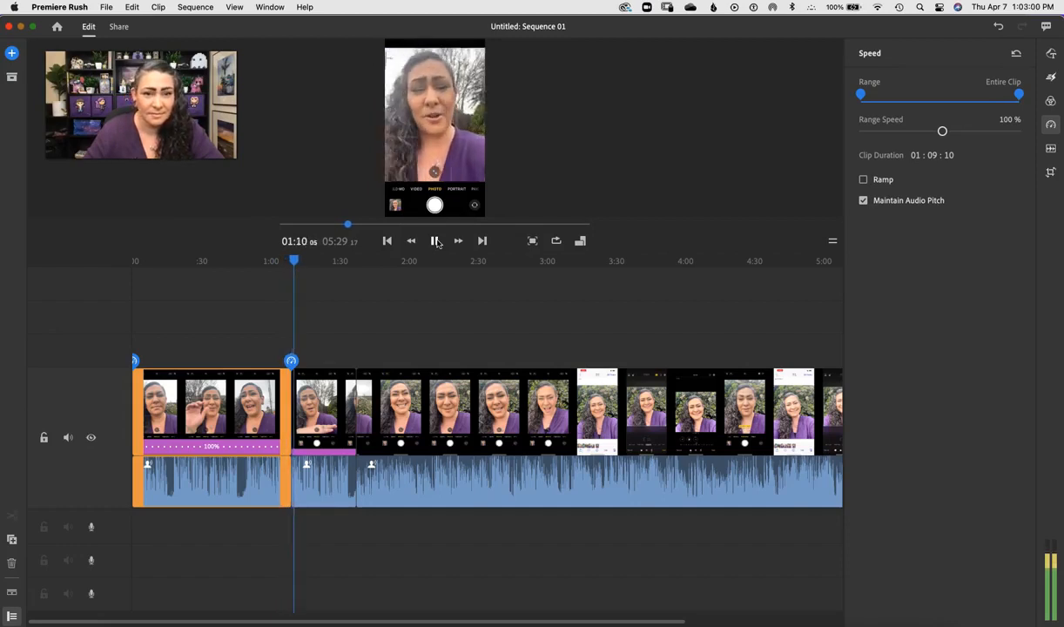
left_click(435, 241)
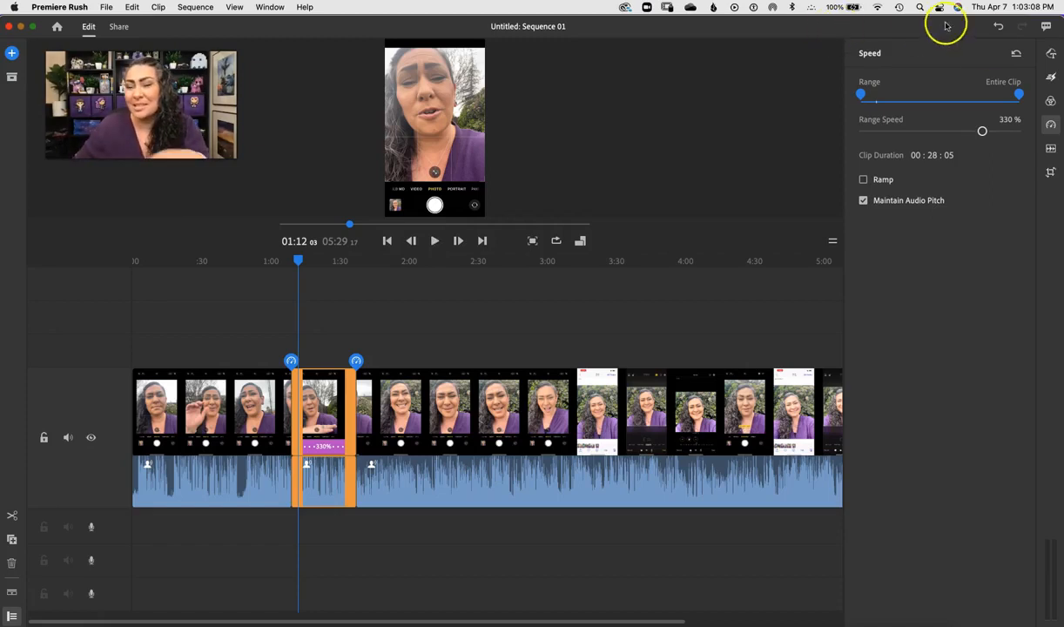
- Undo the speed change and both clip splits
left_click(999, 27)
left_click(999, 27)
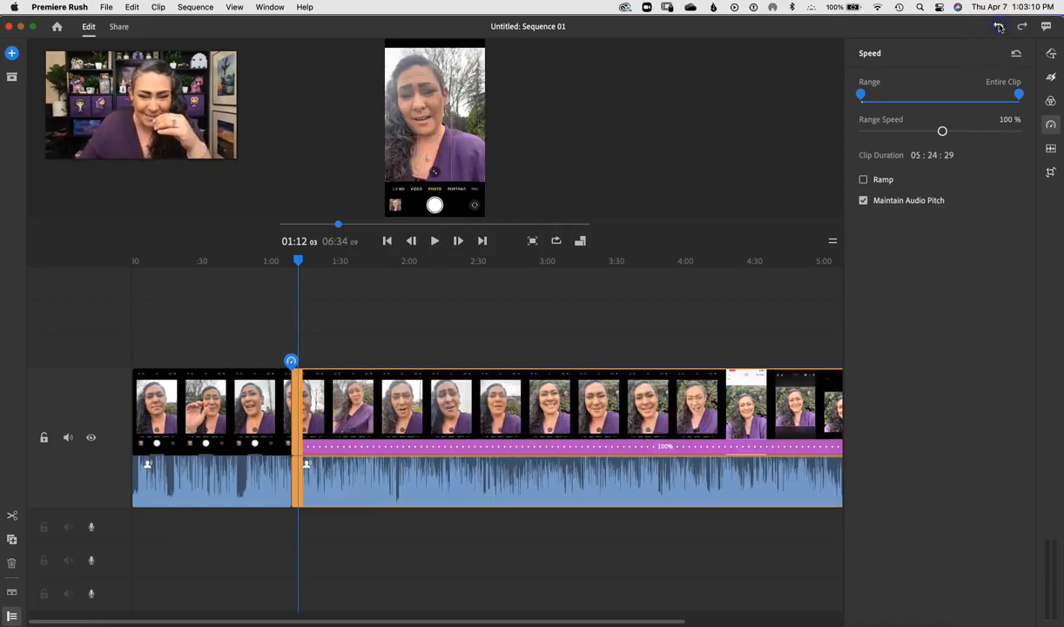
left_click(999, 27)
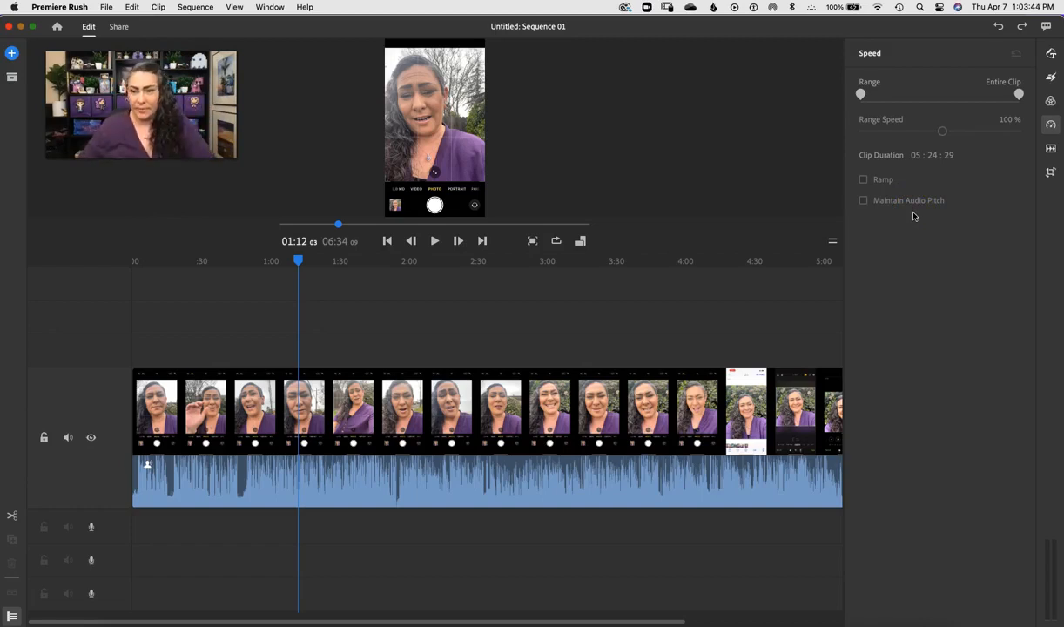
- Open the audio settings, view the audio library briefly, and check the Advanced options
left_click(1051, 149)
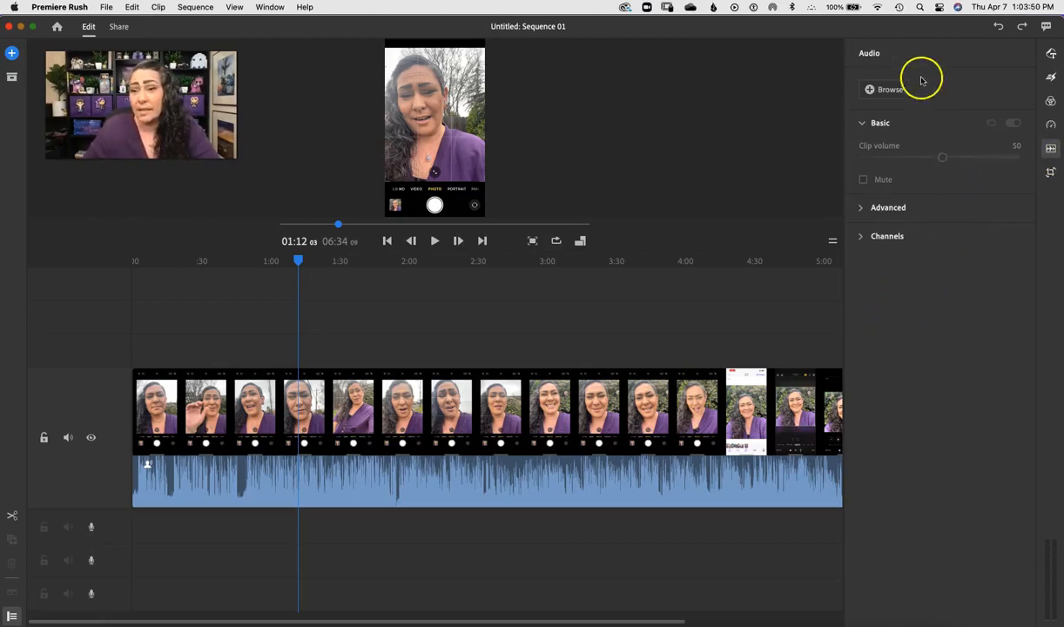
left_click(875, 93)
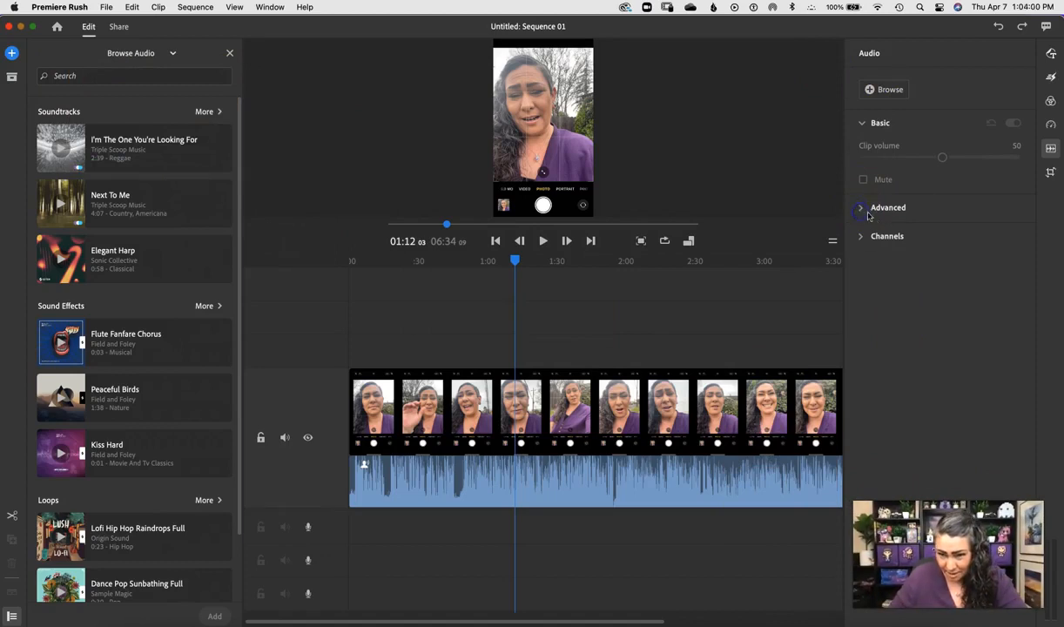
left_click(230, 53)
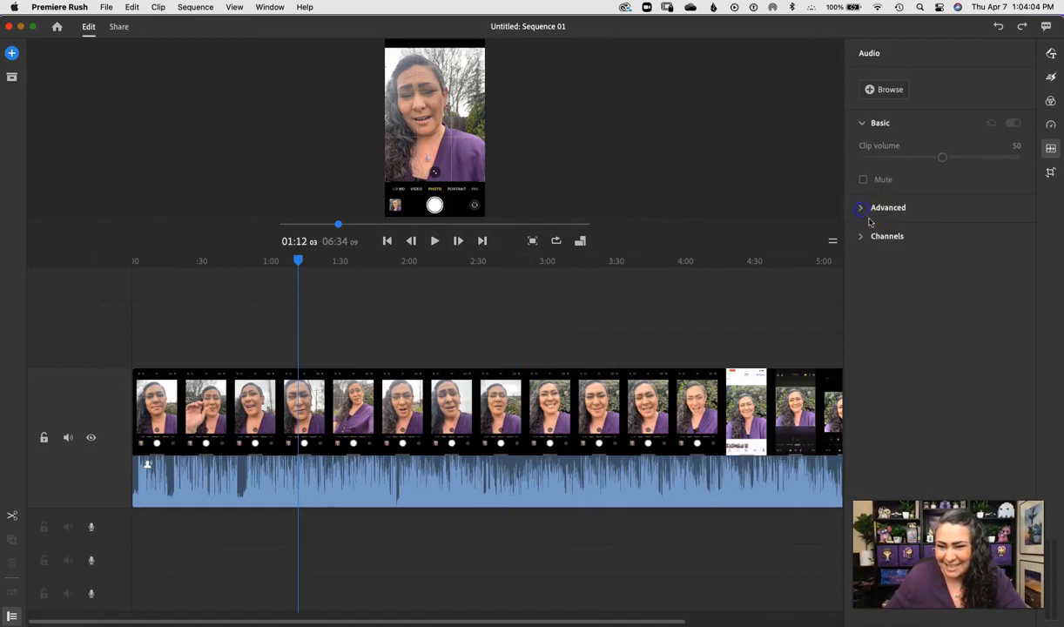
left_click(863, 209)
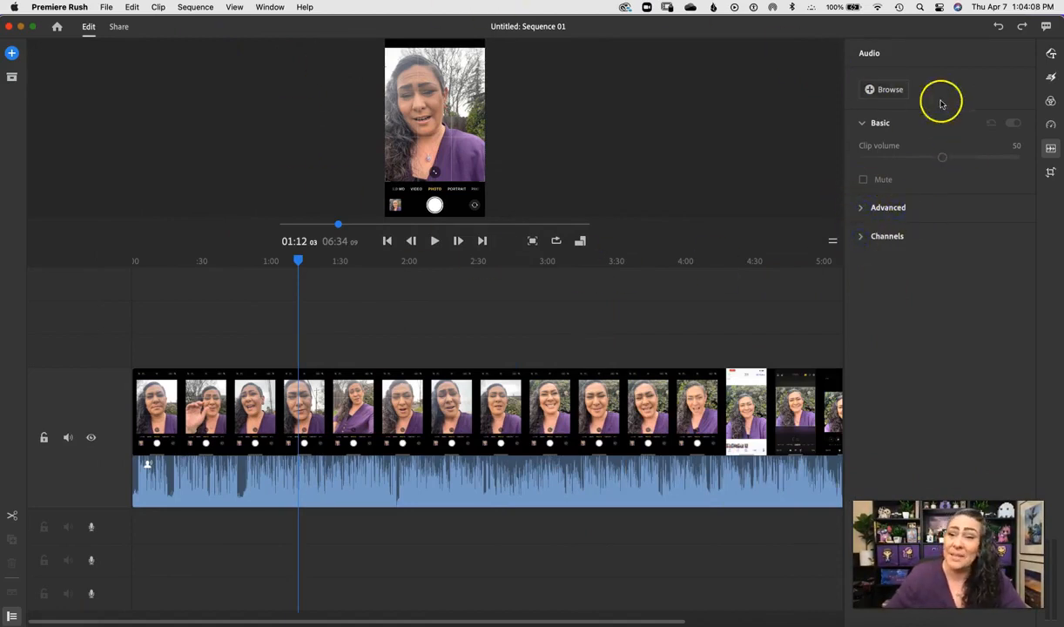
- Open the audio library both from the audio settings and from the options for adding media, leaving it open
left_click(886, 90)
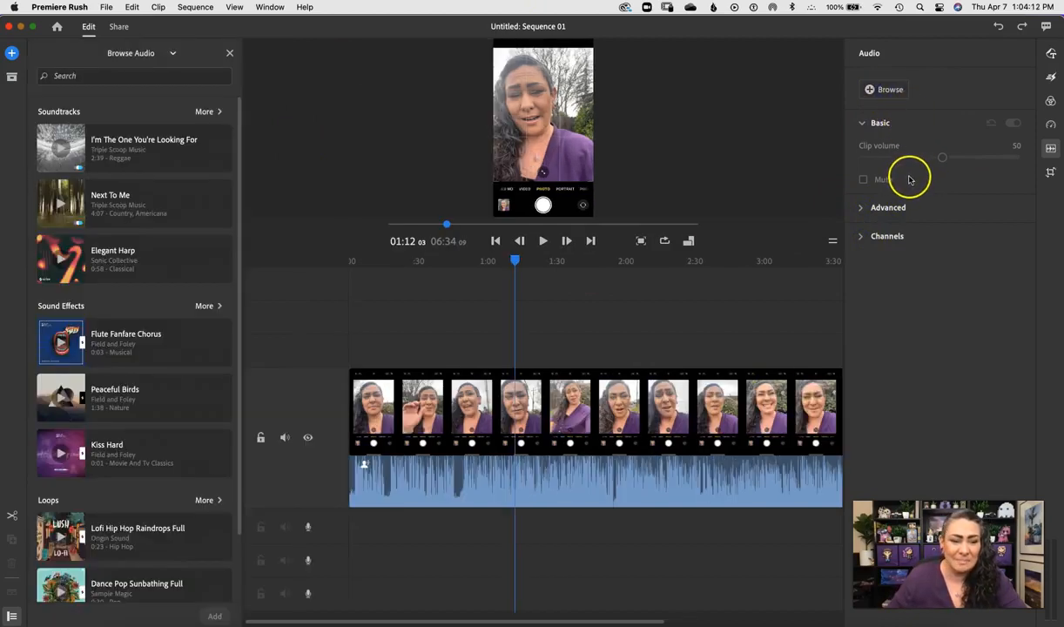
left_click(12, 53)
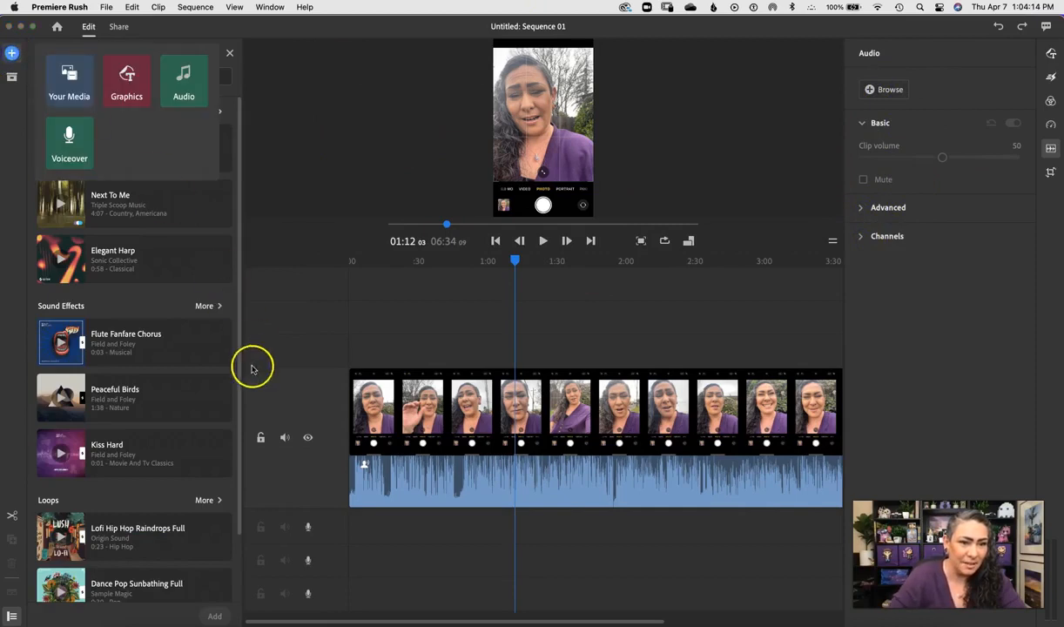
left_click(190, 86)
left_click(9, 53)
left_click(180, 80)
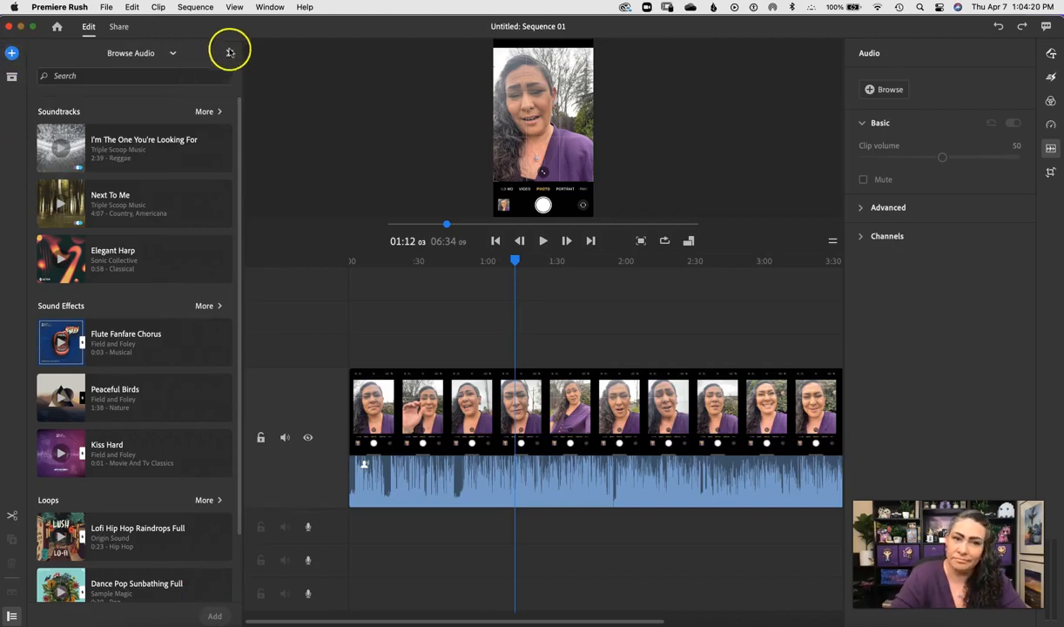
left_click(229, 54)
left_click(11, 53)
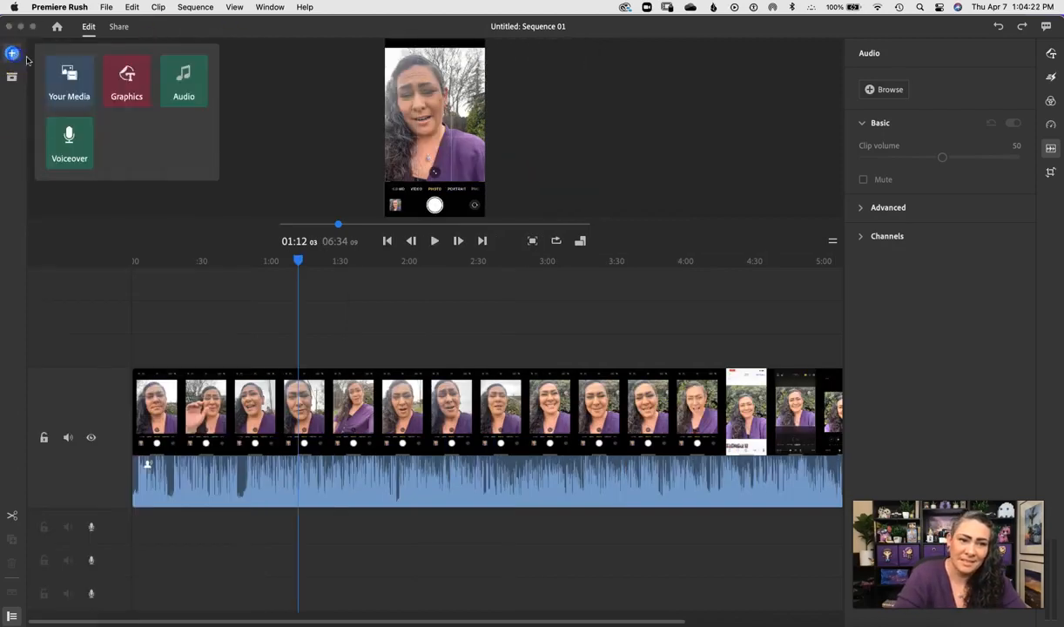
left_click(183, 83)
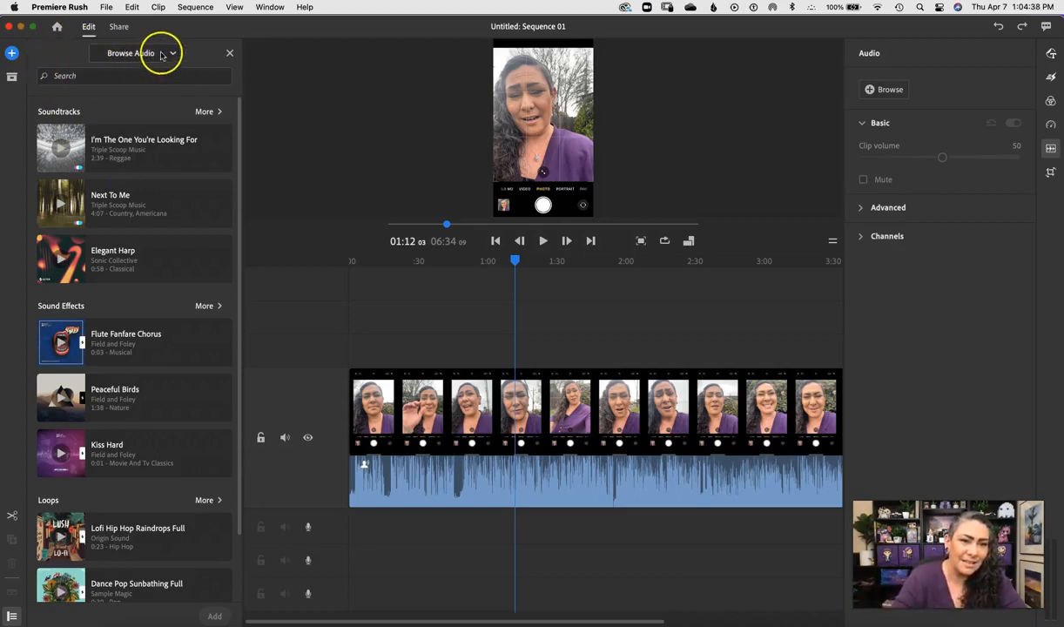
- Review the audio categories and look through the featured soundtracks, sound effects and loops, selecting Kiss Hard
left_click(173, 54)
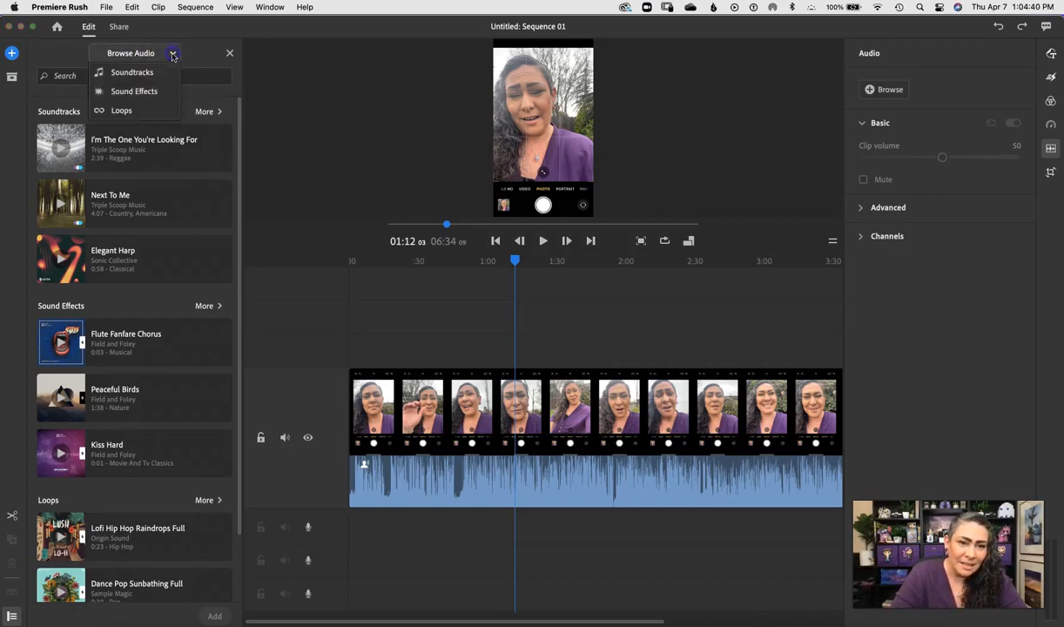
left_click(195, 58)
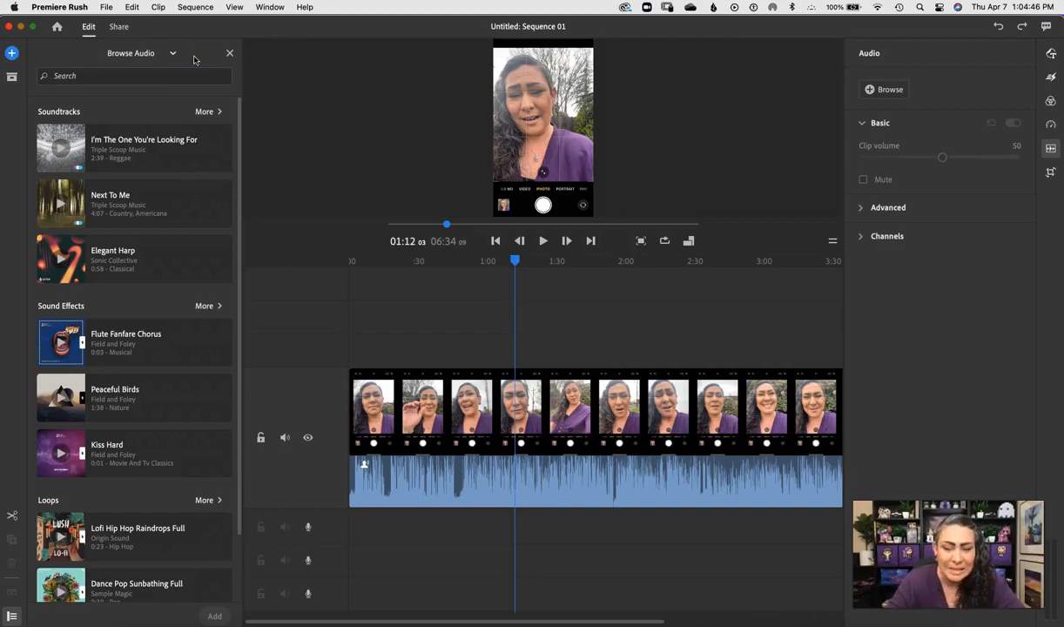
left_click_drag(240, 261, 247, 375)
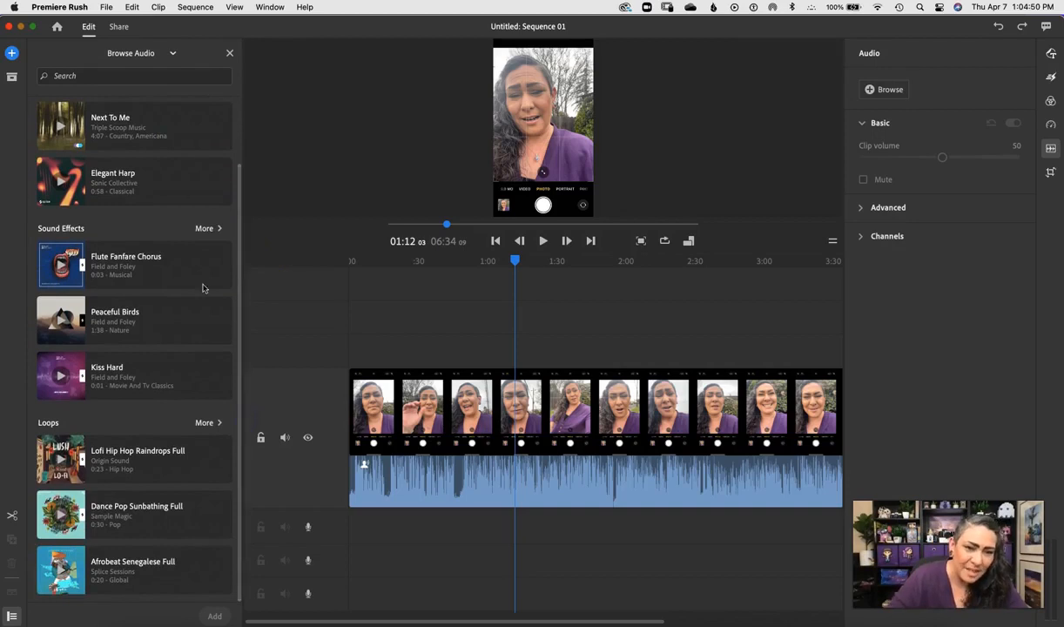
left_click(231, 375)
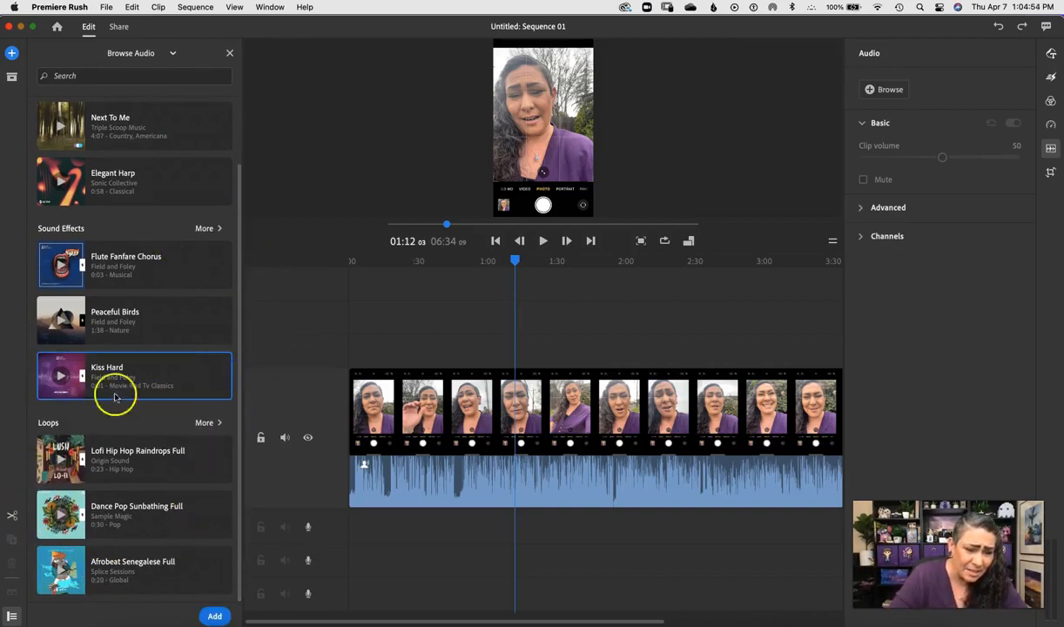
- Search the audio library for "edm" and look through the matching tracks
left_click_drag(238, 294, 238, 180)
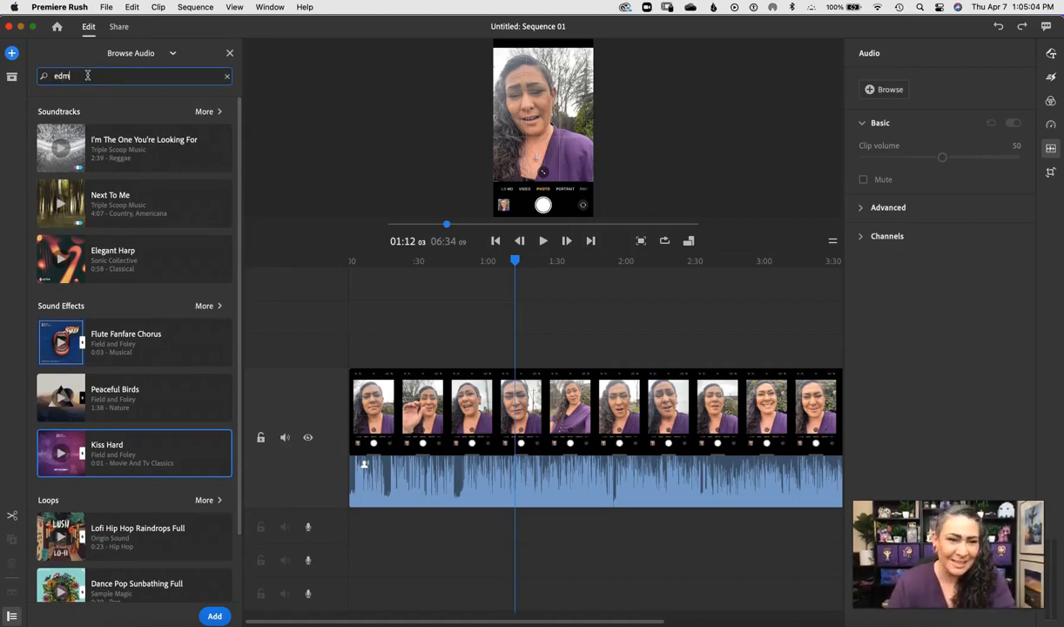
key("Return")
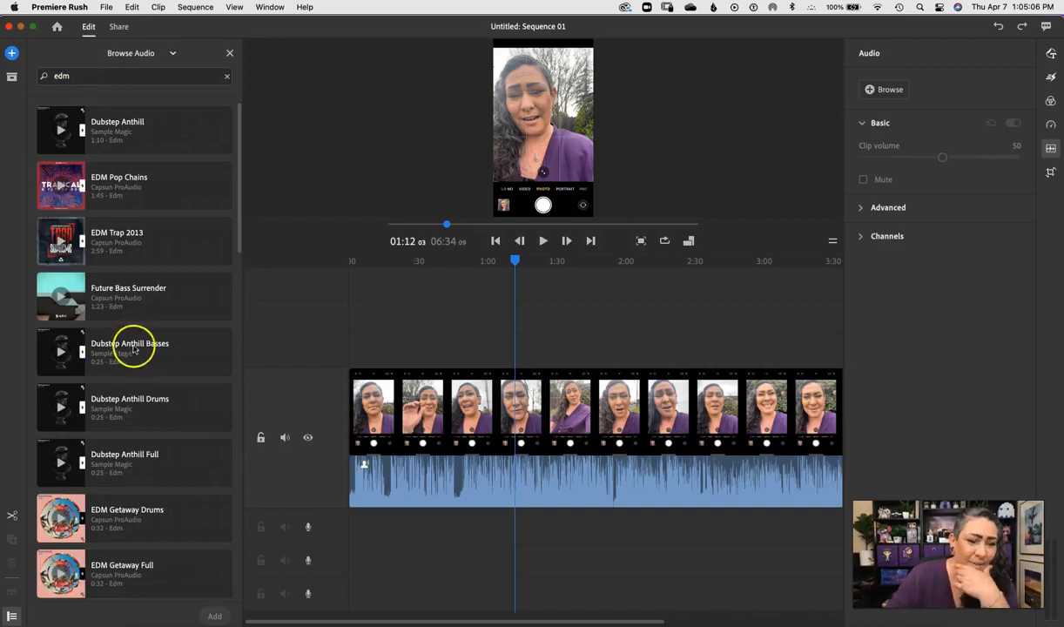
left_click_drag(238, 219, 220, 96)
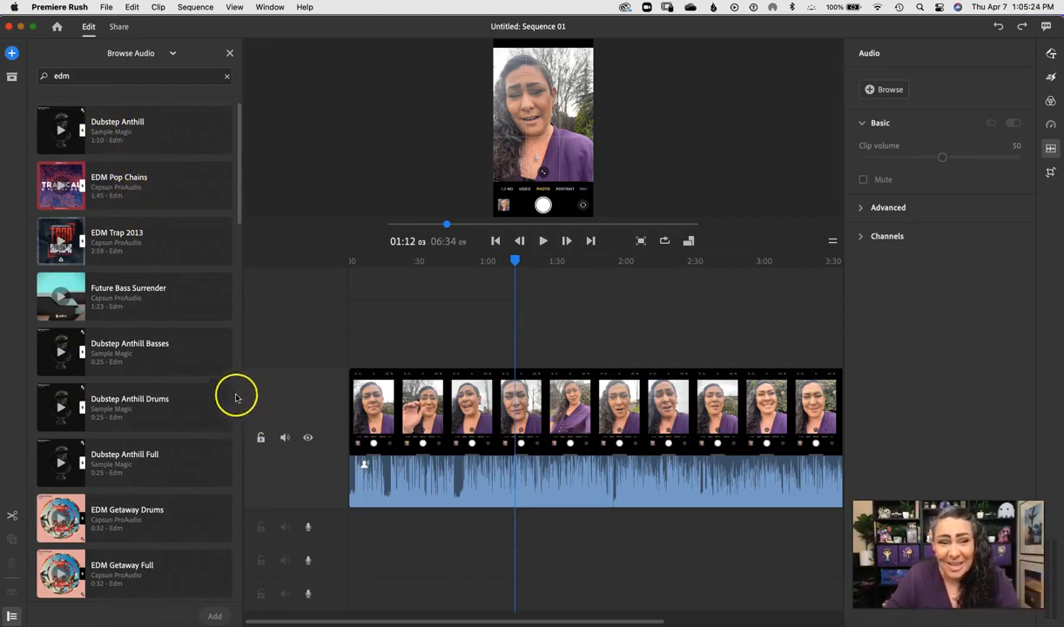
- Add the EDM Trap 2013 track to the timeline at about 01:12, and close the audio library
left_click(135, 249)
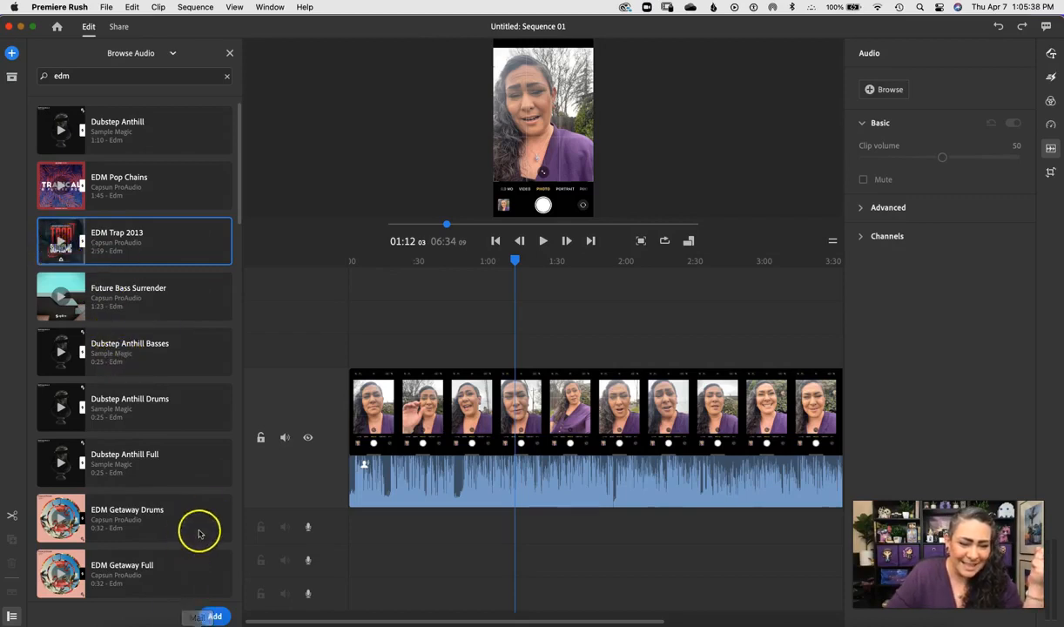
left_click(215, 618)
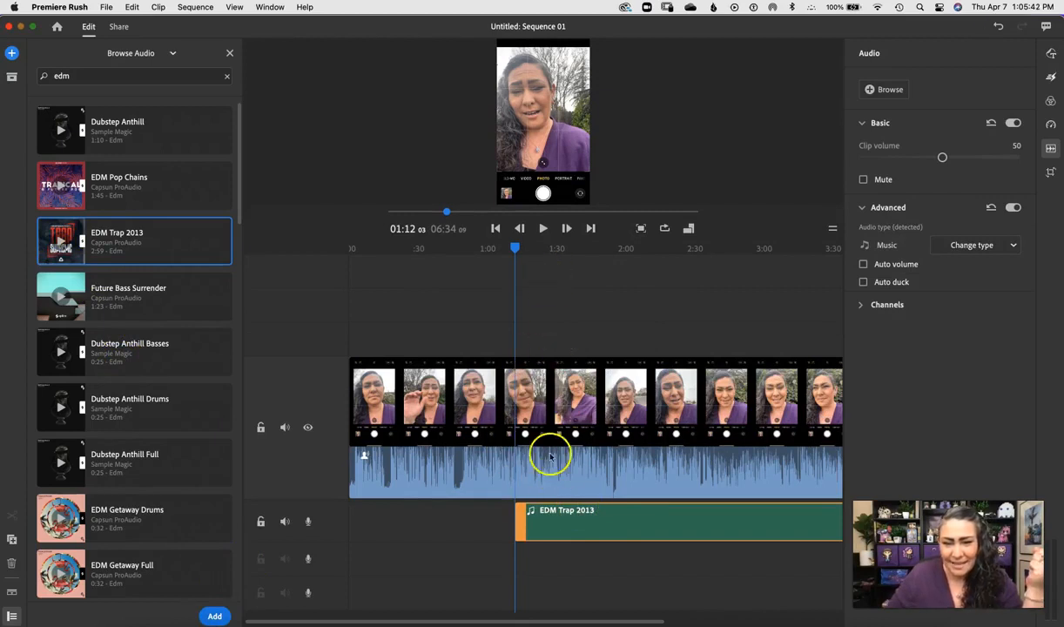
left_click(229, 53)
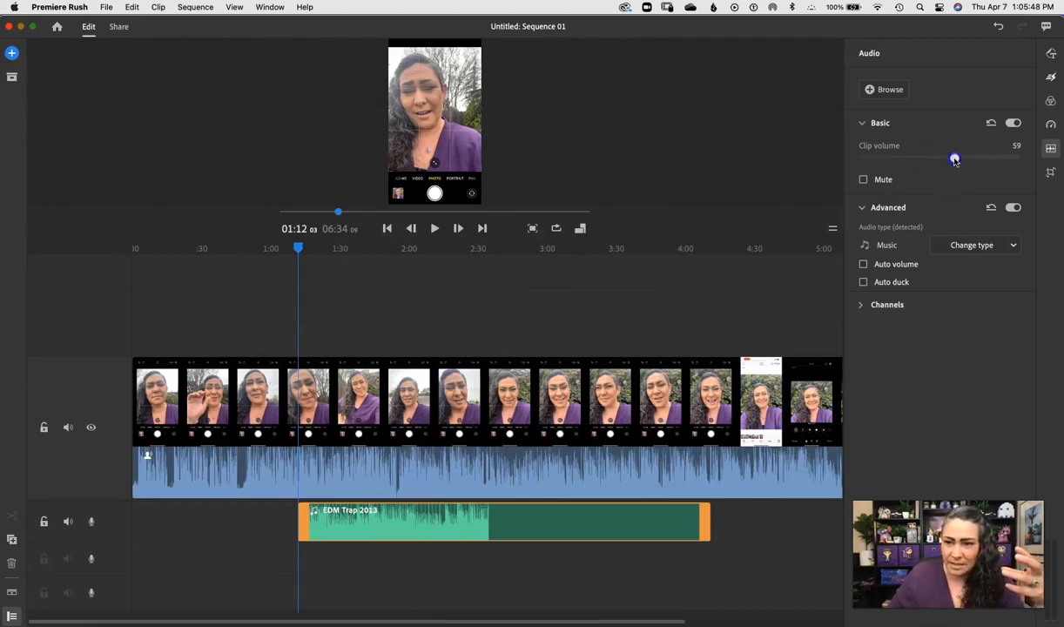
- Try a clip volume of 57 on the EDM Trap 2013 track, and raise it to about 65
left_click_drag(980, 161, 953, 159)
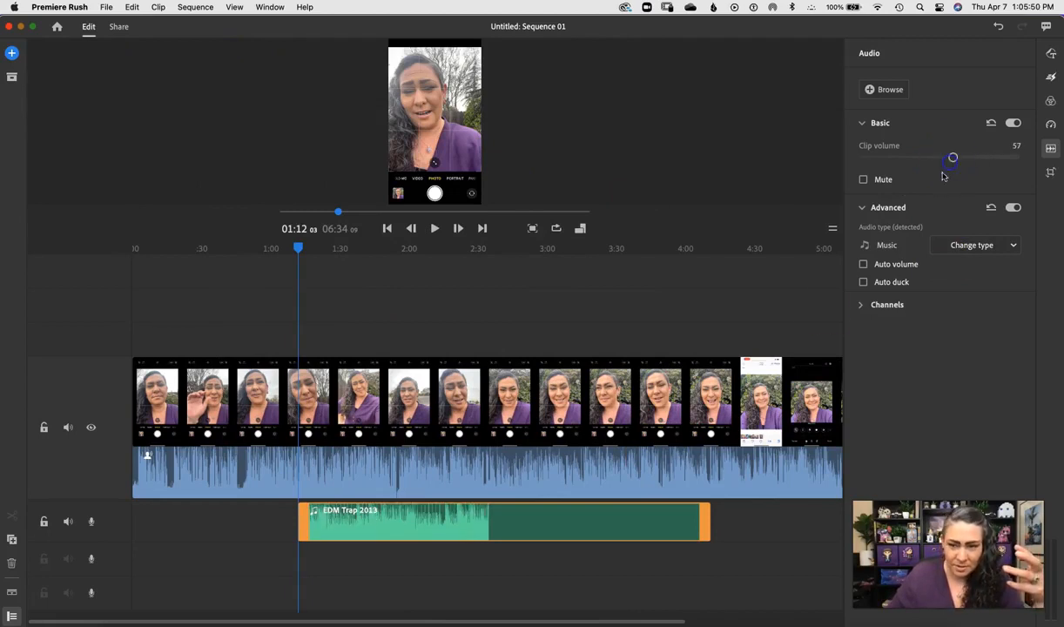
left_click(462, 526)
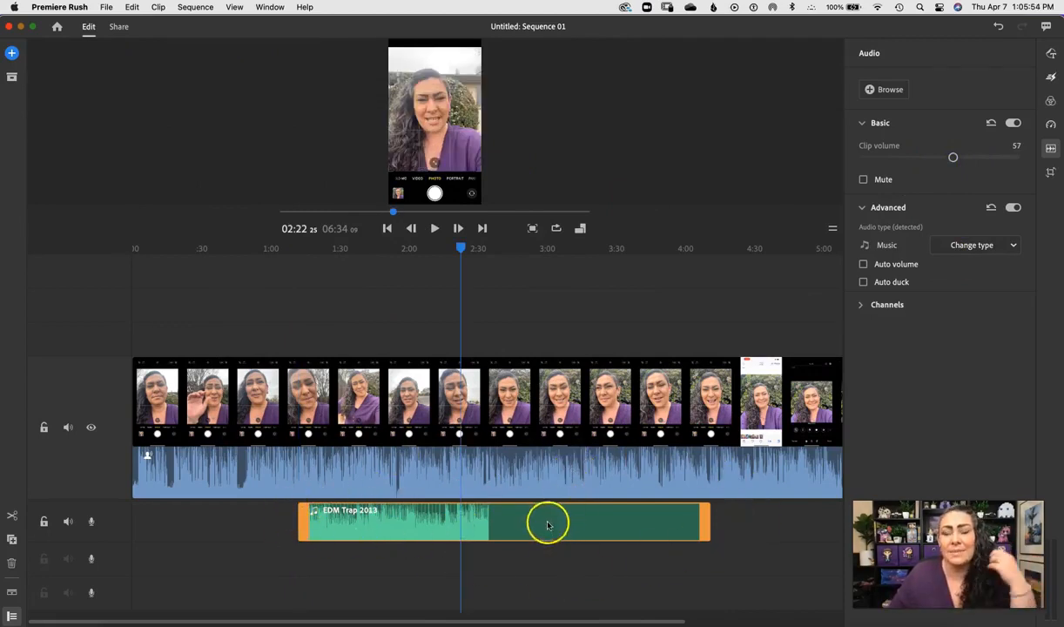
left_click_drag(952, 158, 962, 159)
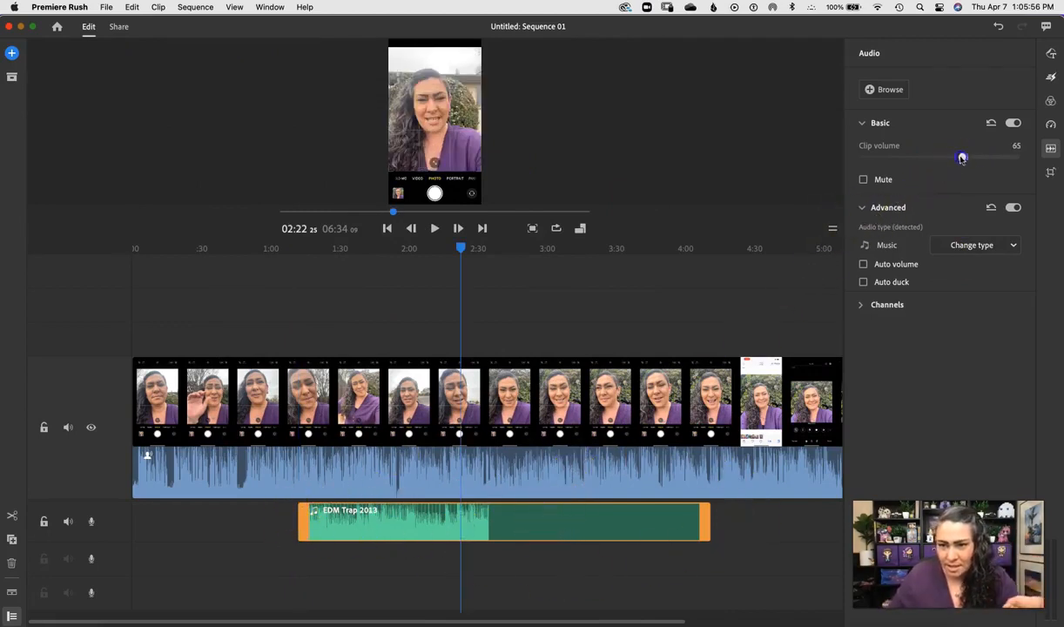
- Try a clip volume of 81 on the video clip's voice audio, then set it to 54 and mute it
left_click(433, 476)
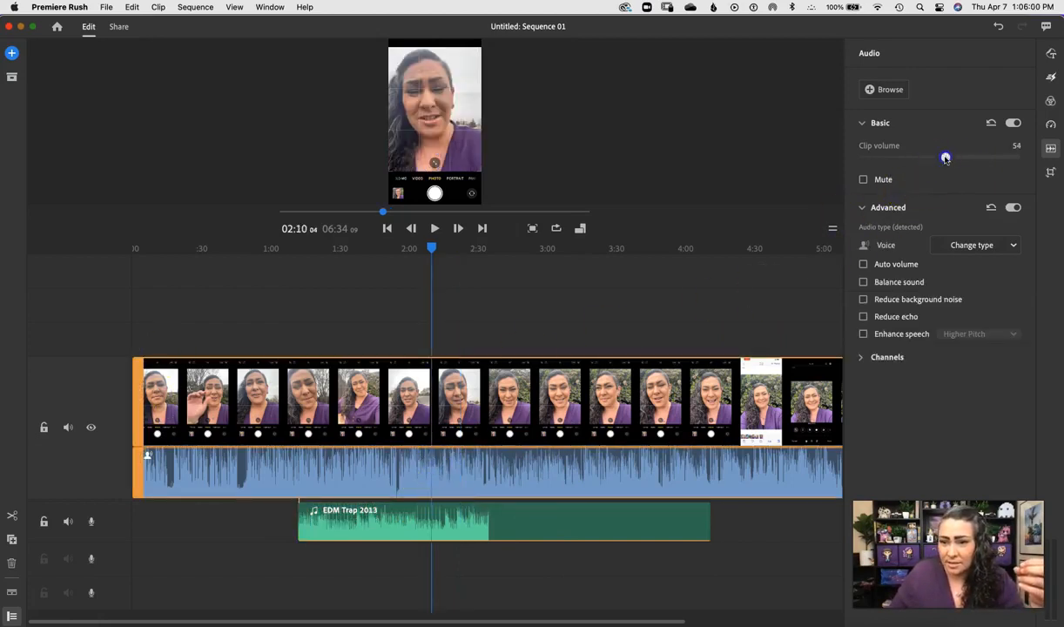
left_click_drag(987, 159, 986, 159)
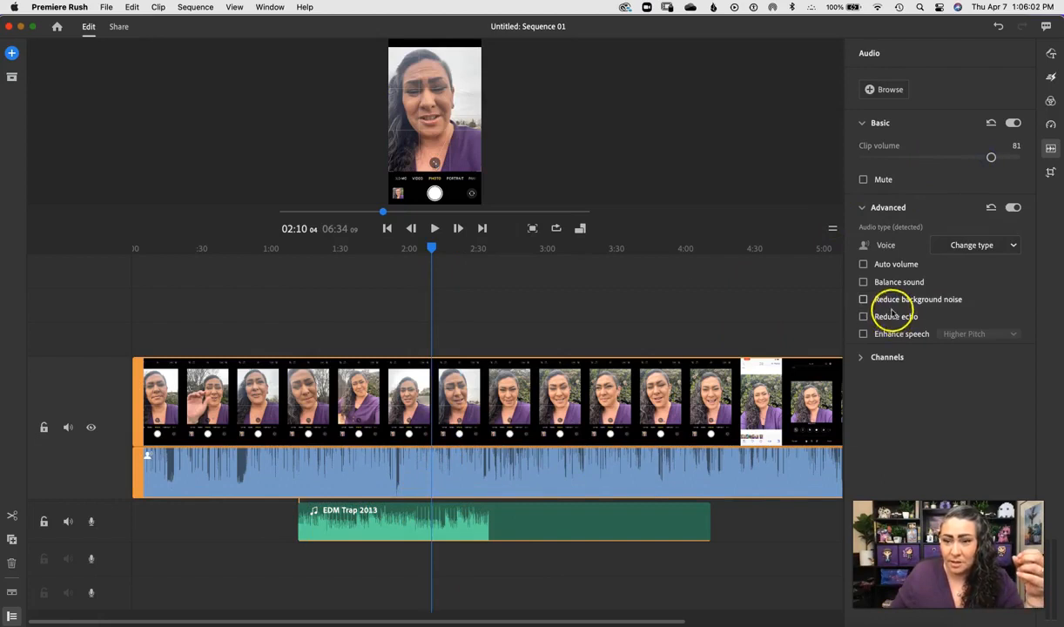
left_click_drag(962, 154, 948, 156)
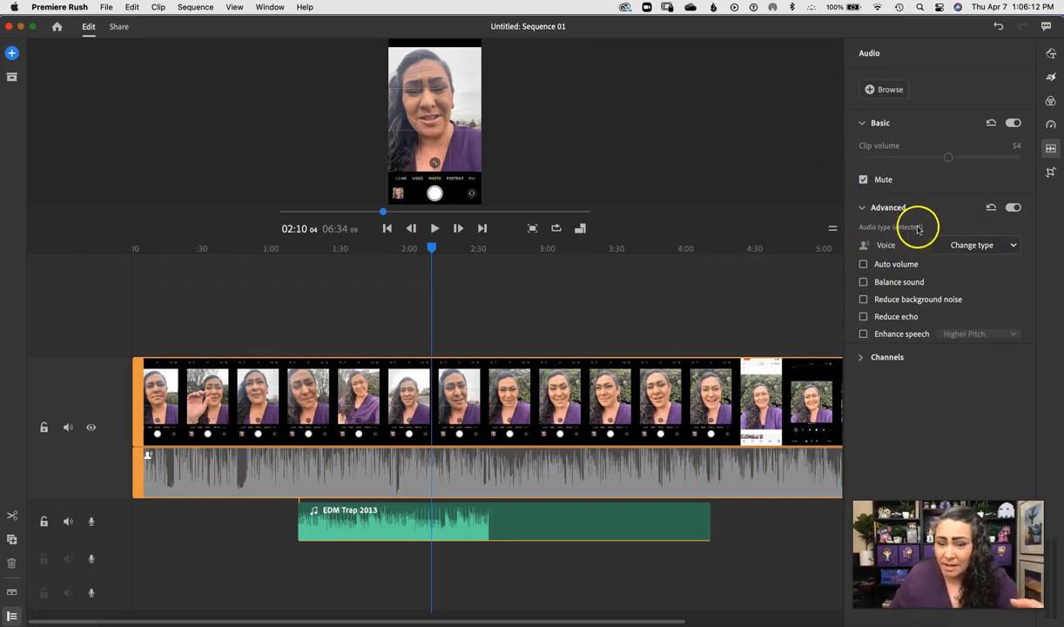
- Review the voice clip's audio type choices and advanced options, unmute it, and view the EDM Trap 2013 track's advanced options
left_click(1012, 245)
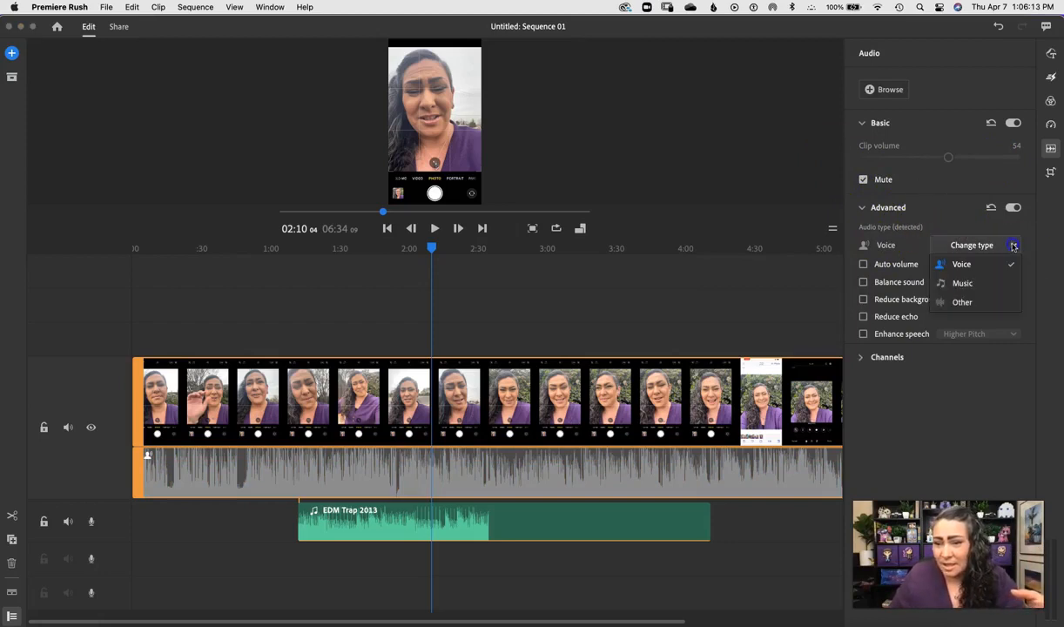
left_click(960, 216)
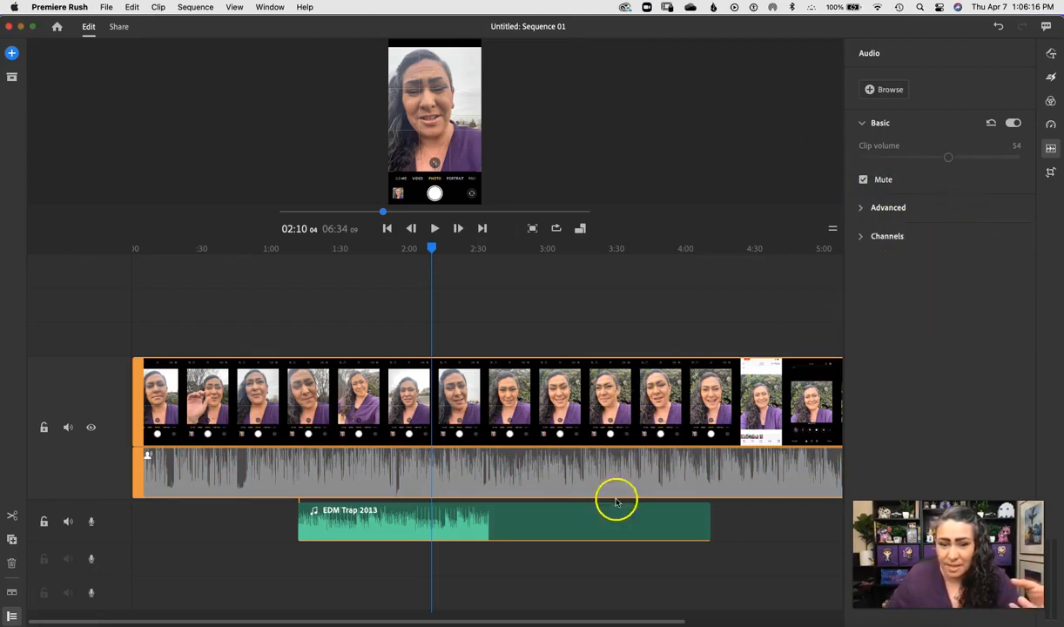
left_click(864, 209)
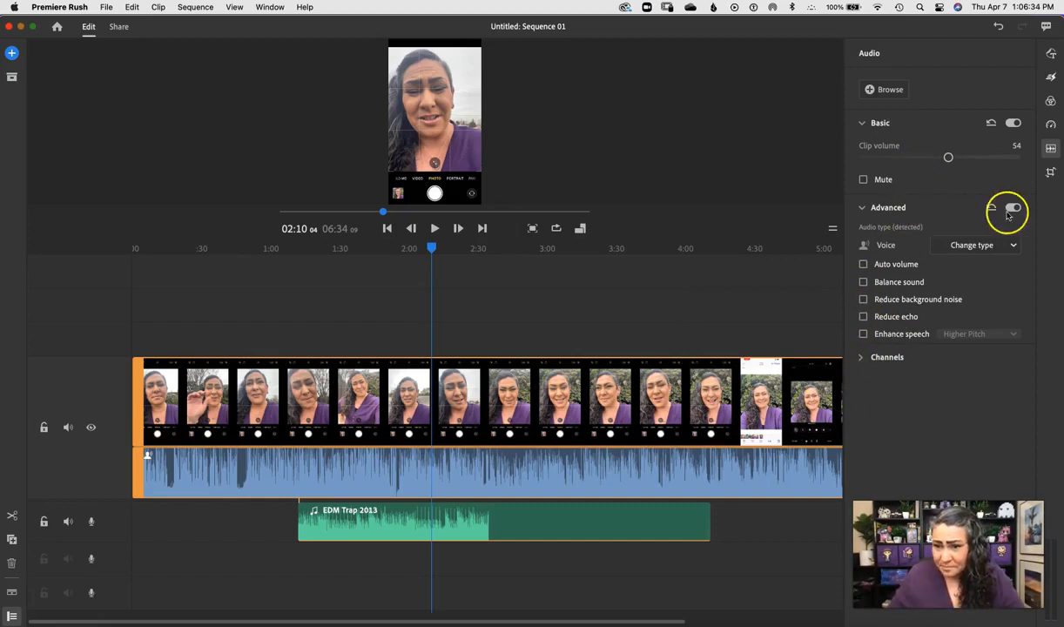
left_click(556, 526)
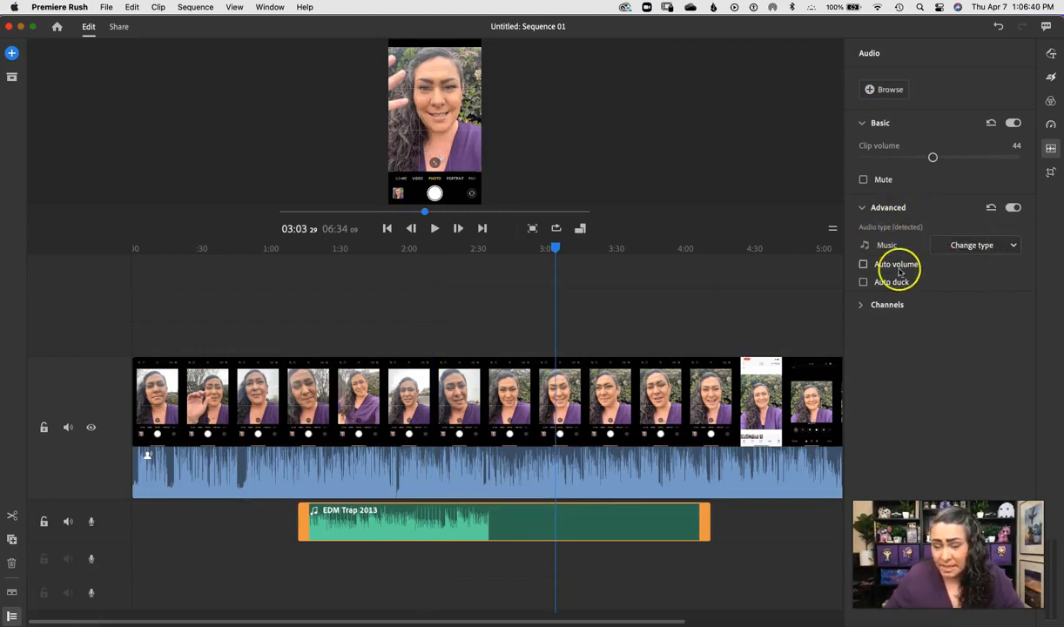
mouse_move(860, 282)
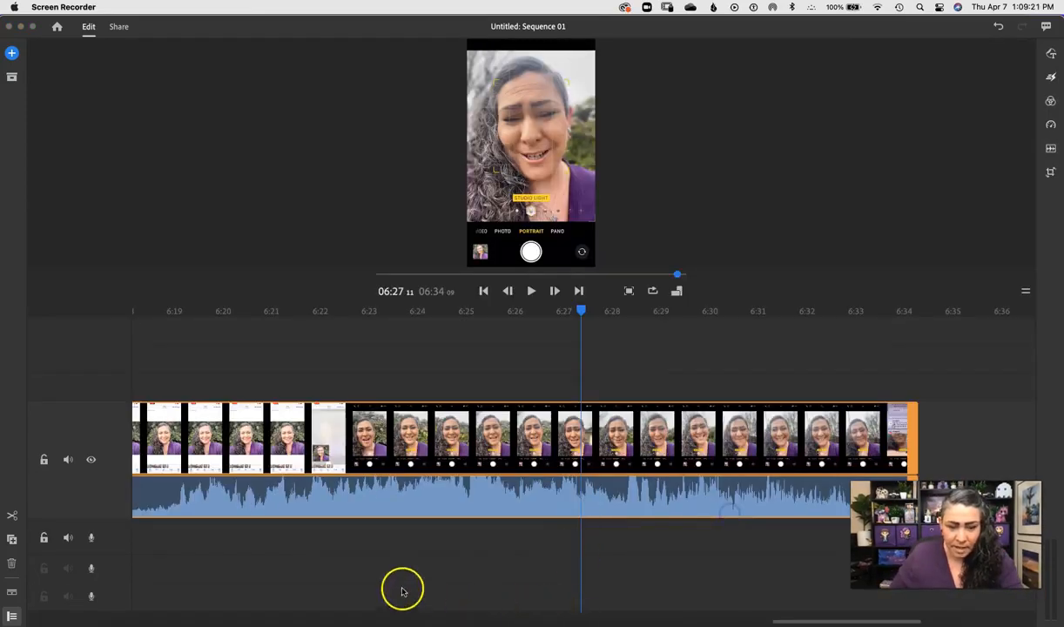
- Add a Dissolve transition to the start of the EDM Trap 2013 track
left_click(842, 620)
left_click_drag(810, 618, 200, 614)
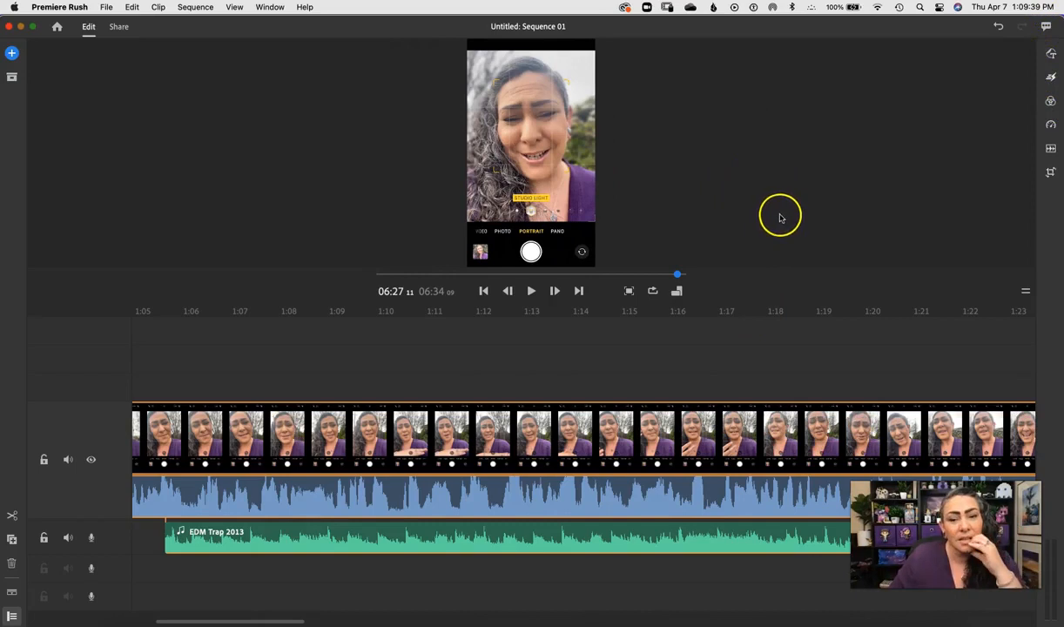
left_click(1051, 78)
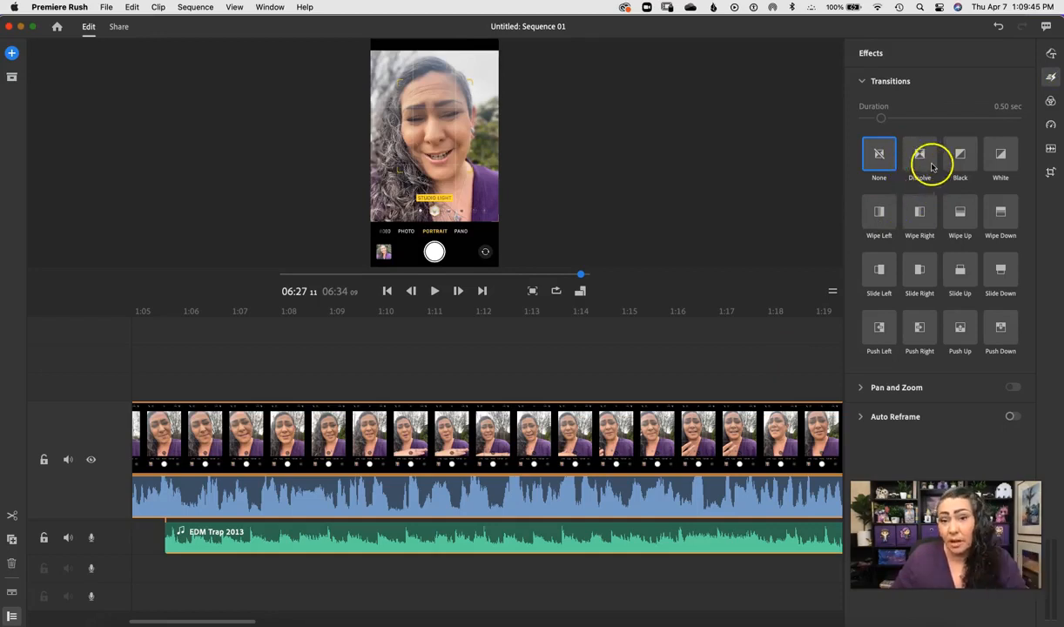
left_click_drag(920, 155, 213, 539)
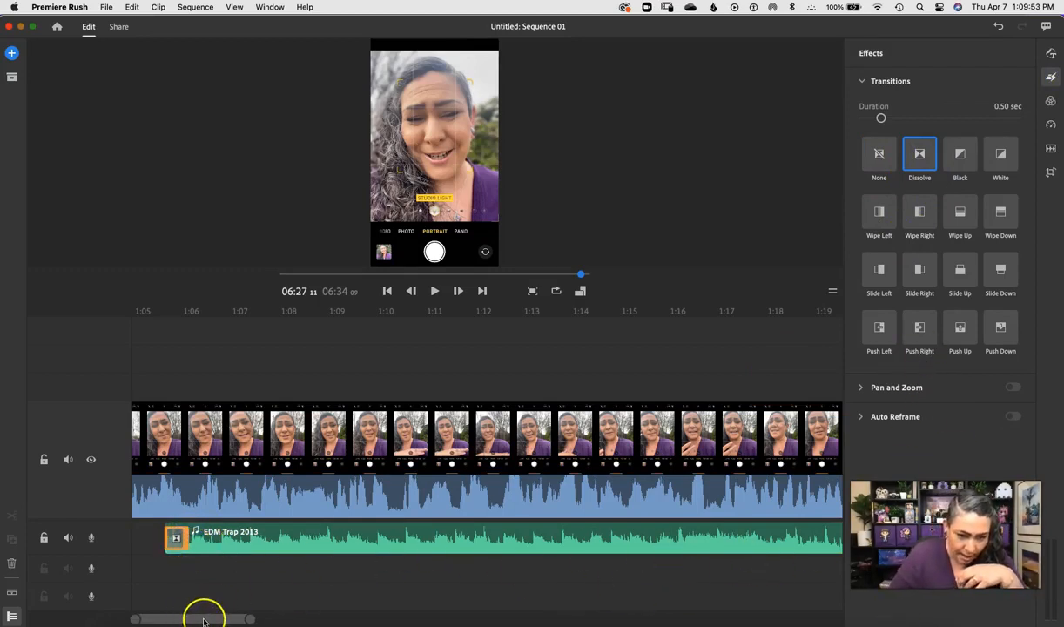
- Try Dissolve durations of about 1.53 sec and 0.20 sec at the start of the EDM Trap 2013 track
mouse_move(196, 620)
left_mouse_down()
mouse_move(244, 620)
mouse_move(192, 620)
left_mouse_up()
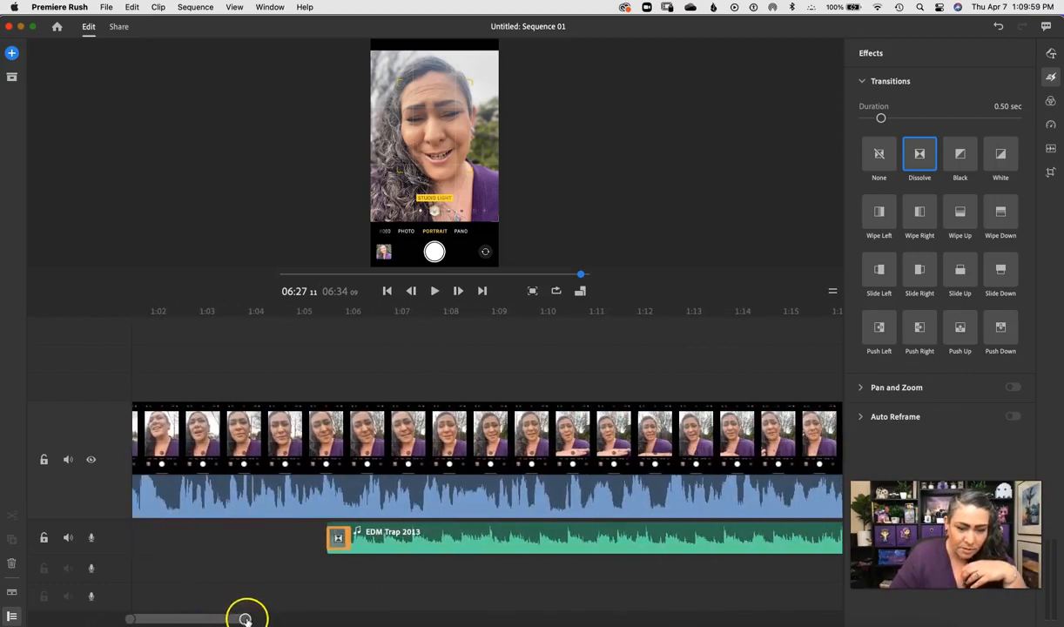
left_click_drag(245, 618, 344, 617)
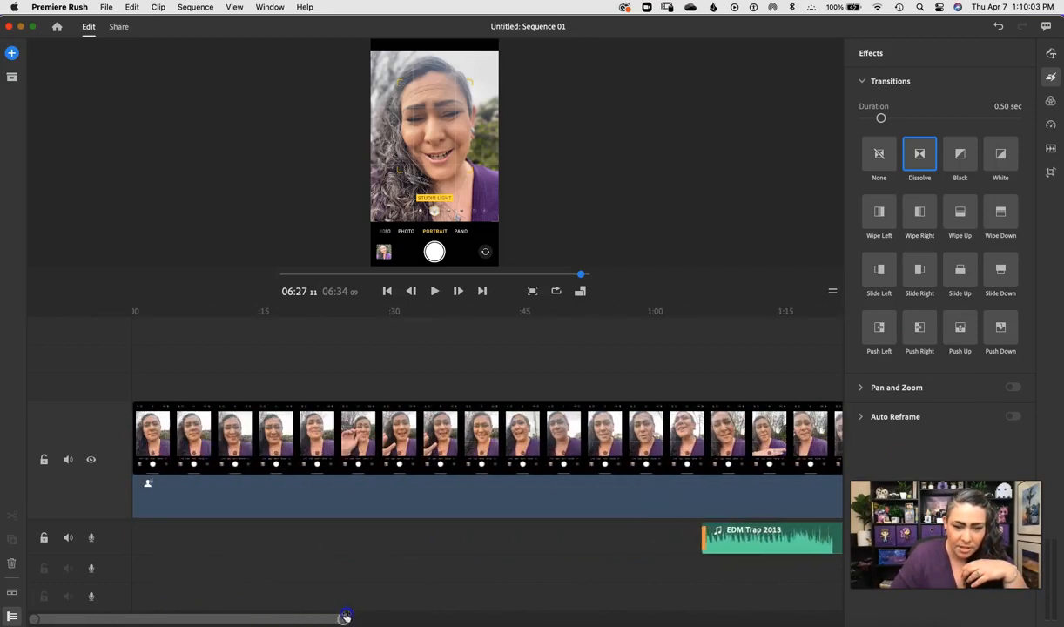
left_click(233, 617)
mouse_move(232, 620)
left_mouse_down()
mouse_move(404, 607)
mouse_move(482, 617)
mouse_move(294, 605)
left_mouse_up()
left_click(405, 618)
left_click_drag(403, 620, 182, 624)
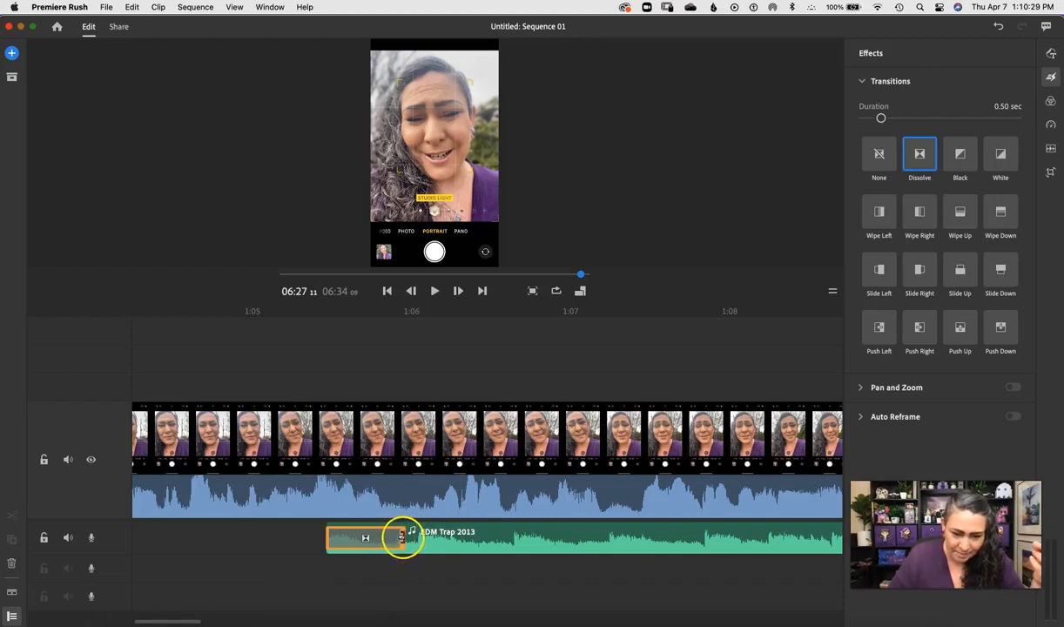
left_click_drag(474, 538, 568, 540)
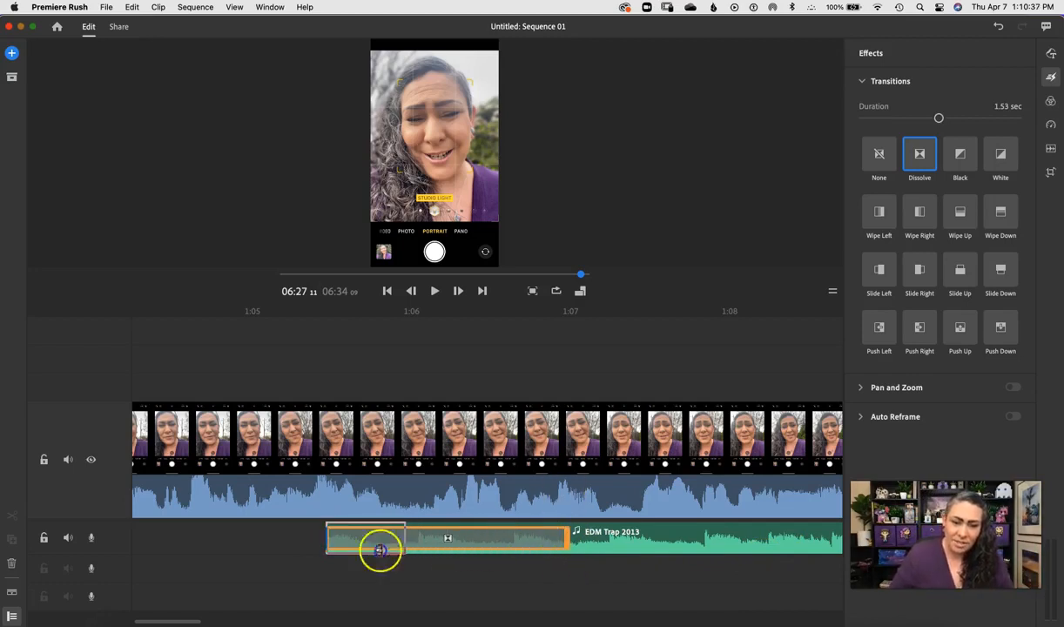
left_click_drag(357, 549, 354, 550)
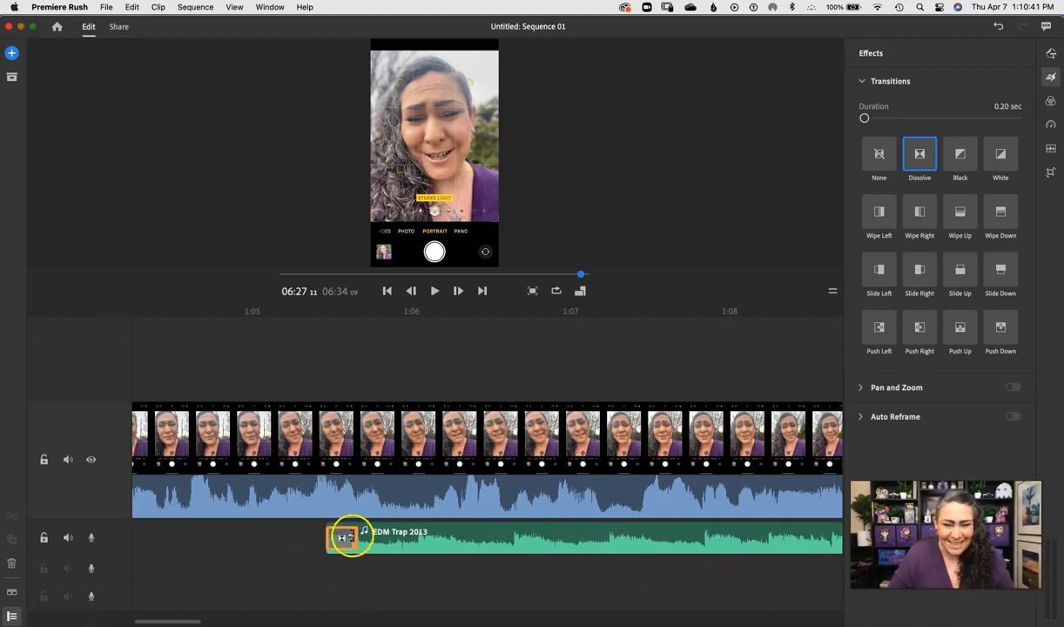
- Lengthen the Dissolve at the start of the EDM Trap 2013 track to about 2.17 sec
left_click_drag(462, 546, 578, 550)
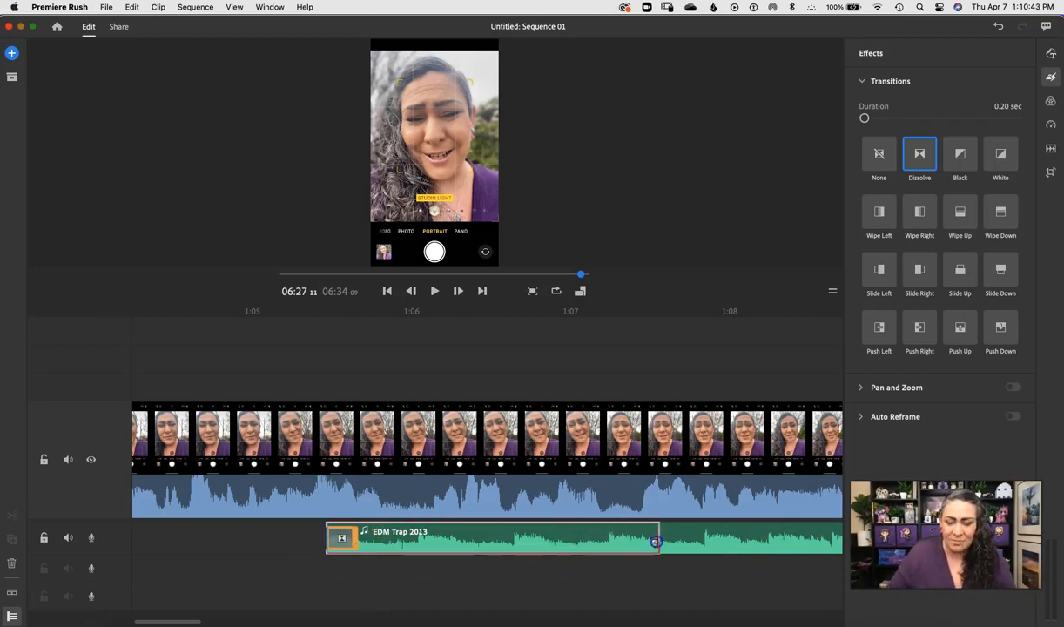
left_click_drag(655, 541, 655, 542)
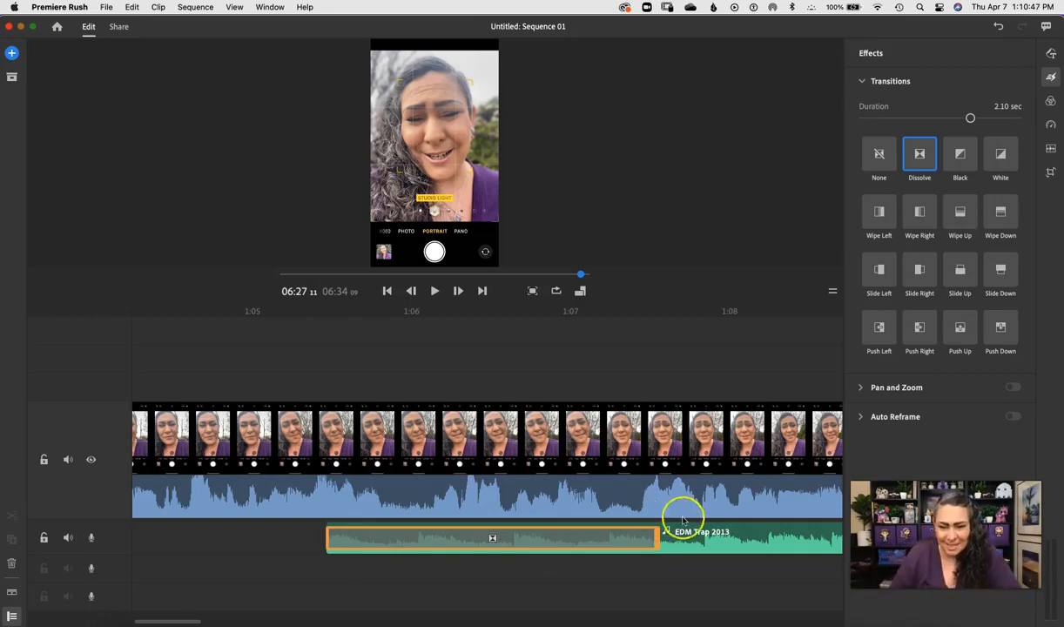
left_click_drag(655, 537, 669, 538)
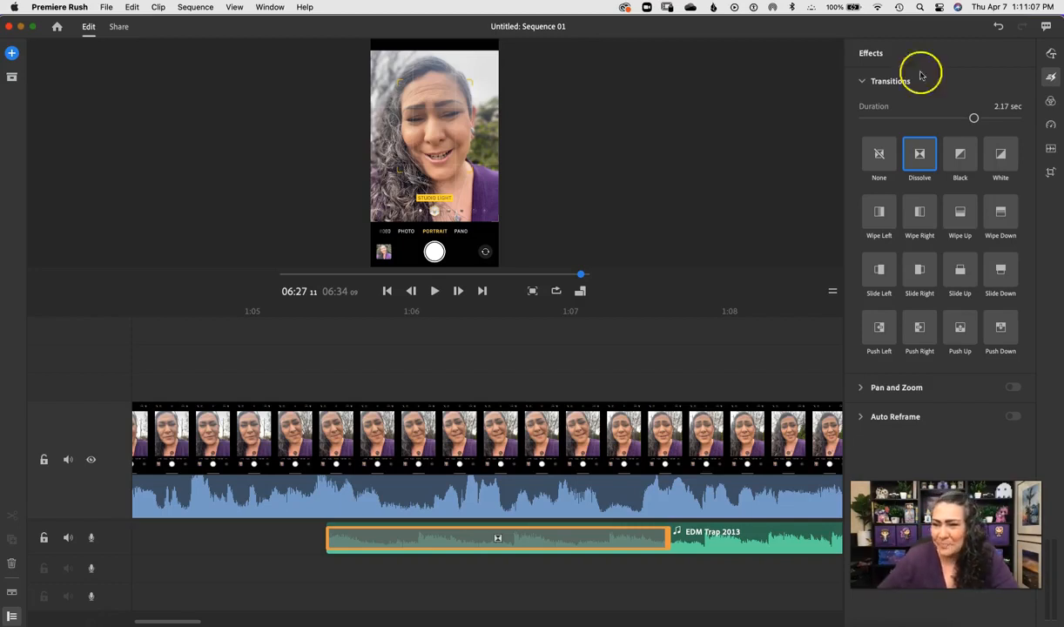
- Fit the video clip to the frame and set its horizontal position to 366 and vertical position to 580
left_click(1050, 150)
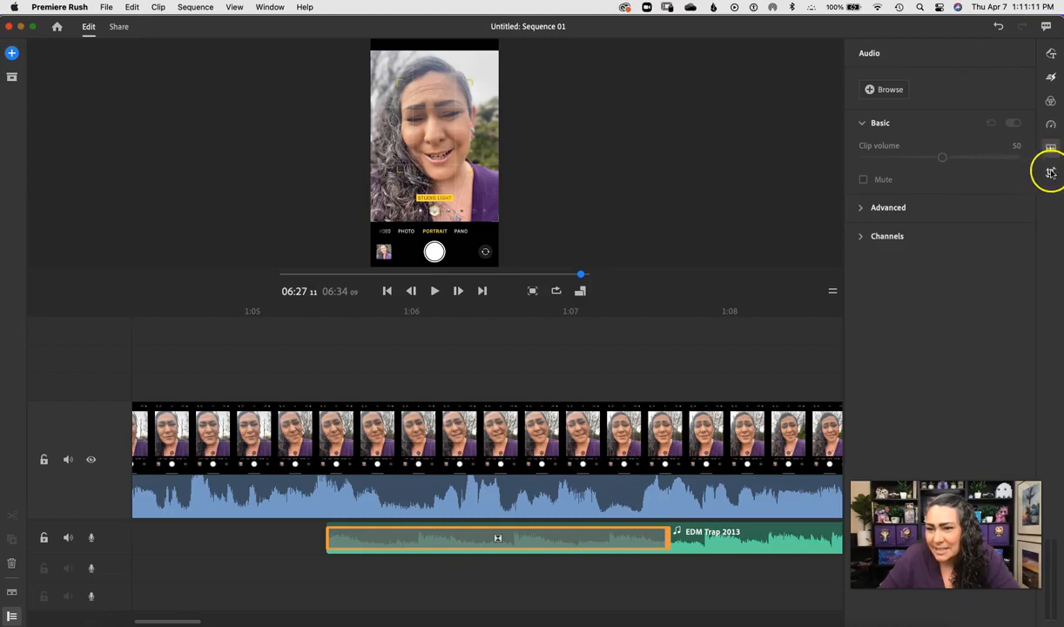
left_click(1050, 171)
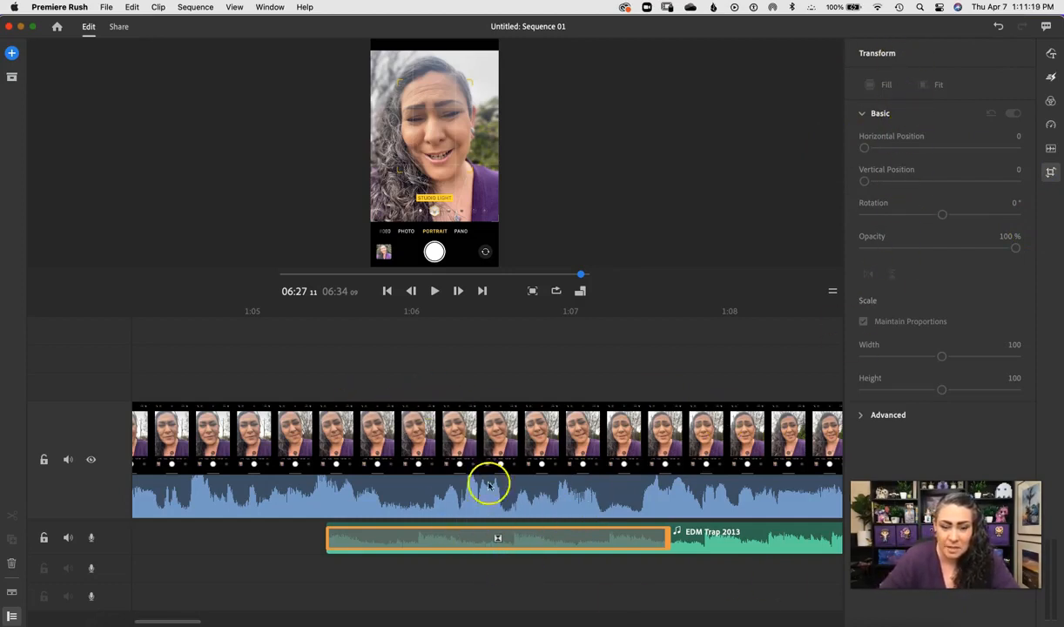
left_click(492, 426)
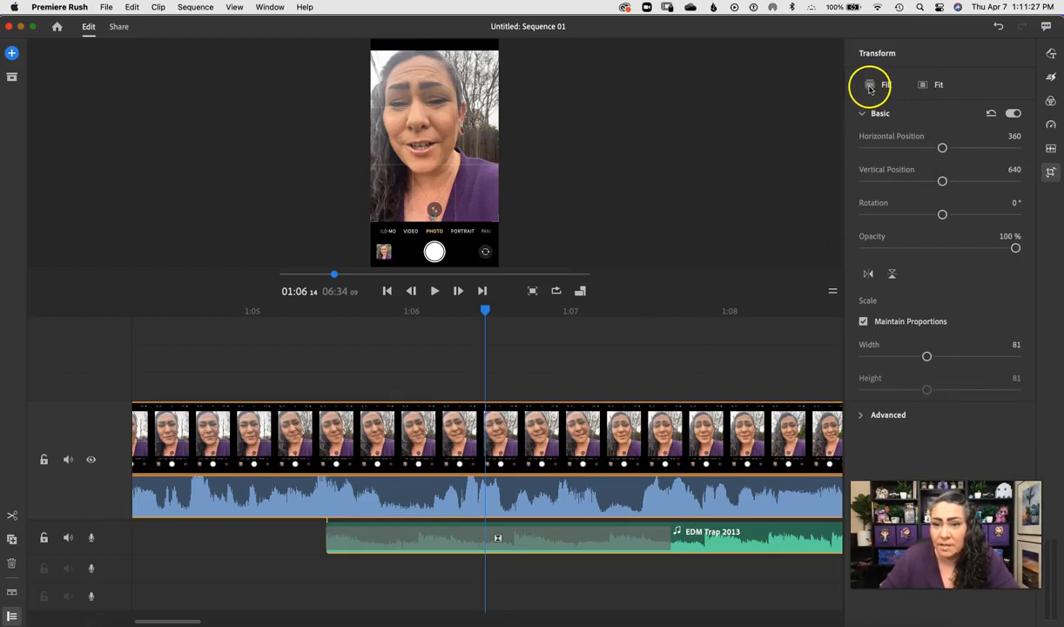
left_click(925, 87)
left_click(920, 103)
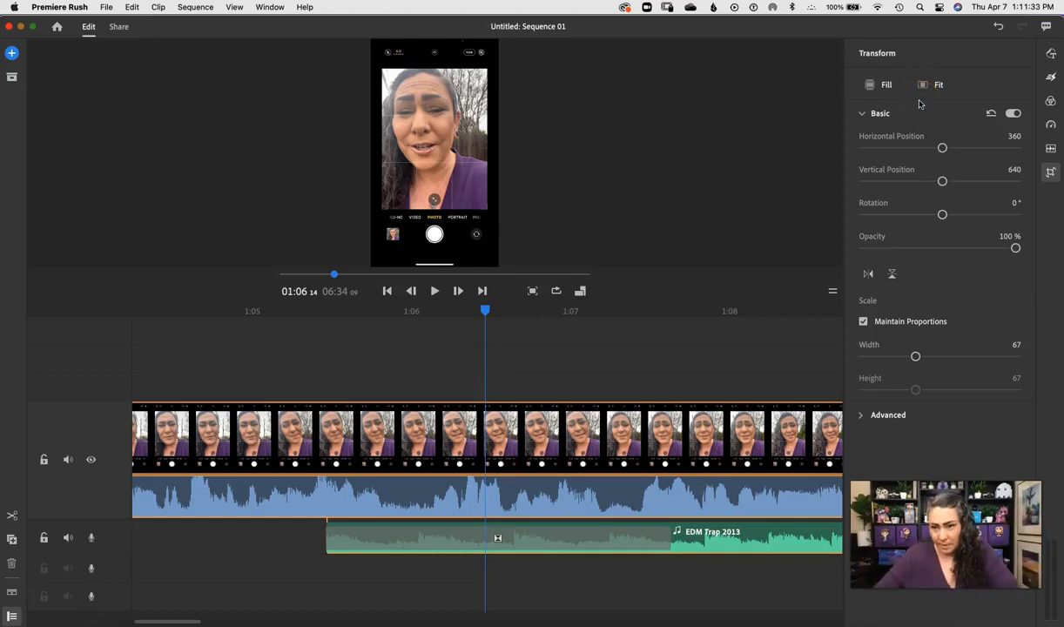
left_click_drag(942, 148, 936, 181)
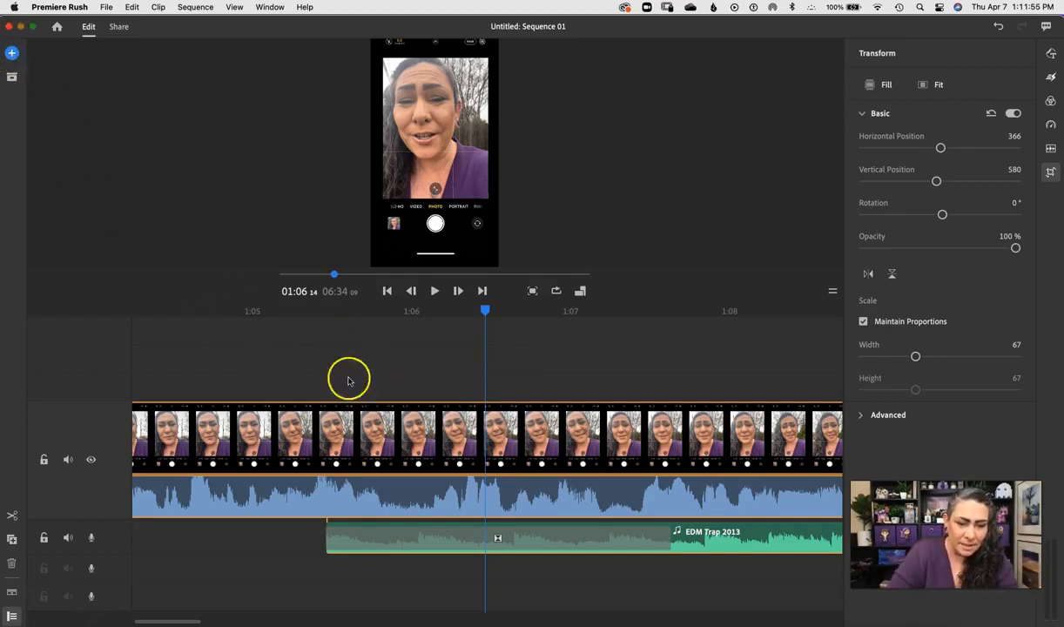
- Add the My Post copy image from the Desktop's 2021 Opening Video folder to the project
left_click(400, 418)
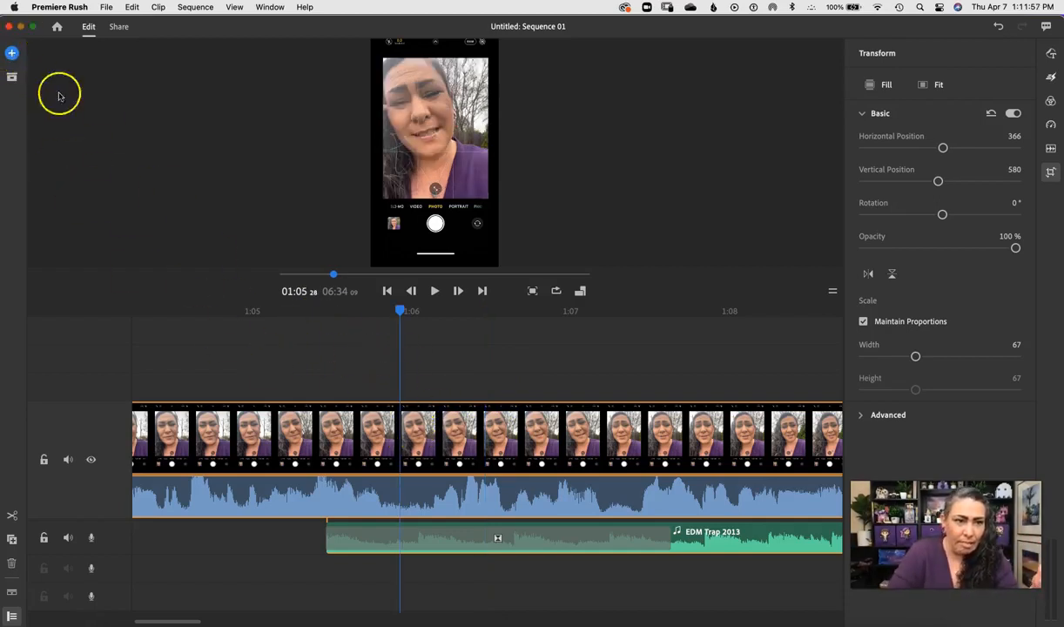
left_click(11, 53)
left_click(72, 84)
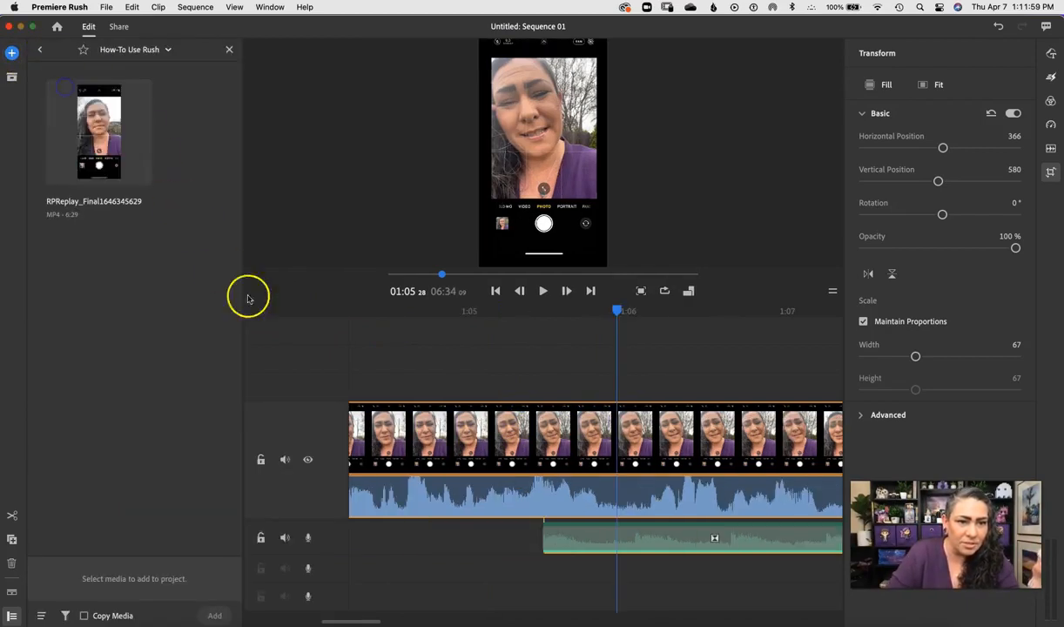
left_click(39, 50)
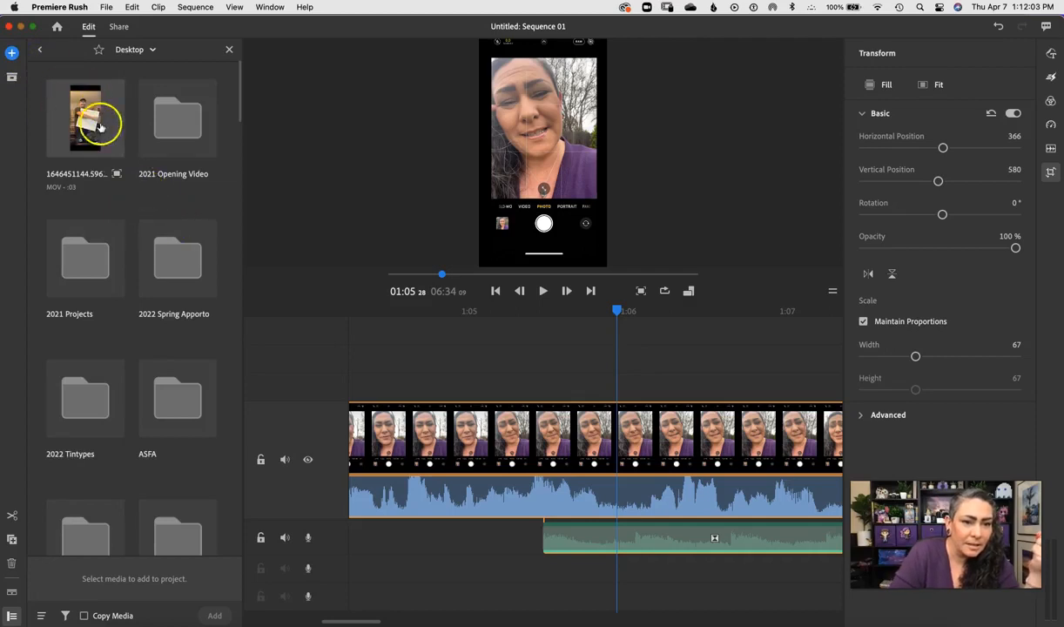
double_click(170, 124)
left_click(183, 128)
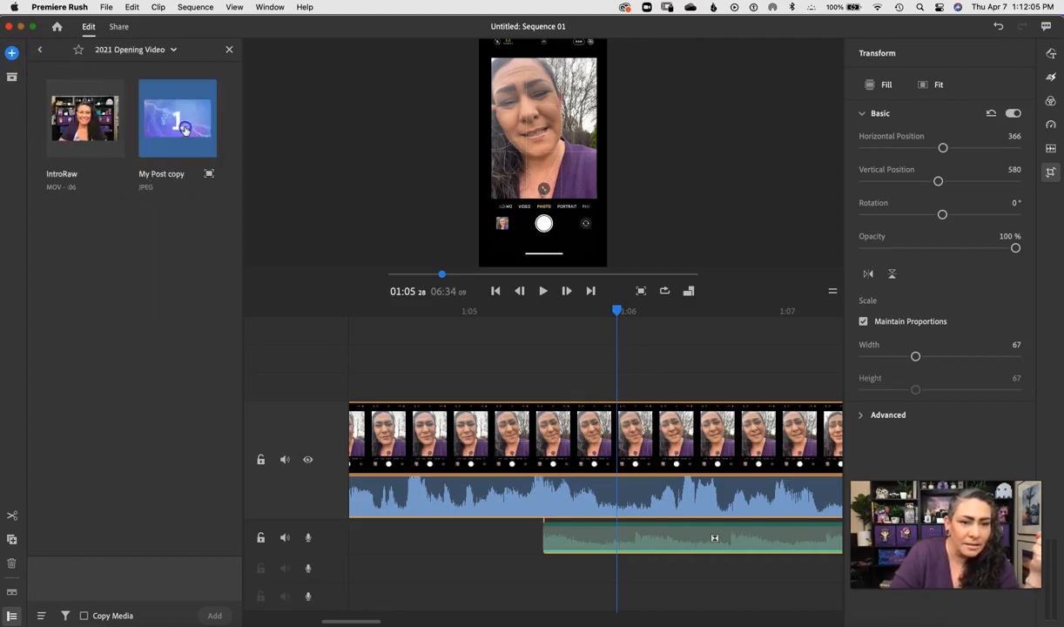
left_click(215, 616)
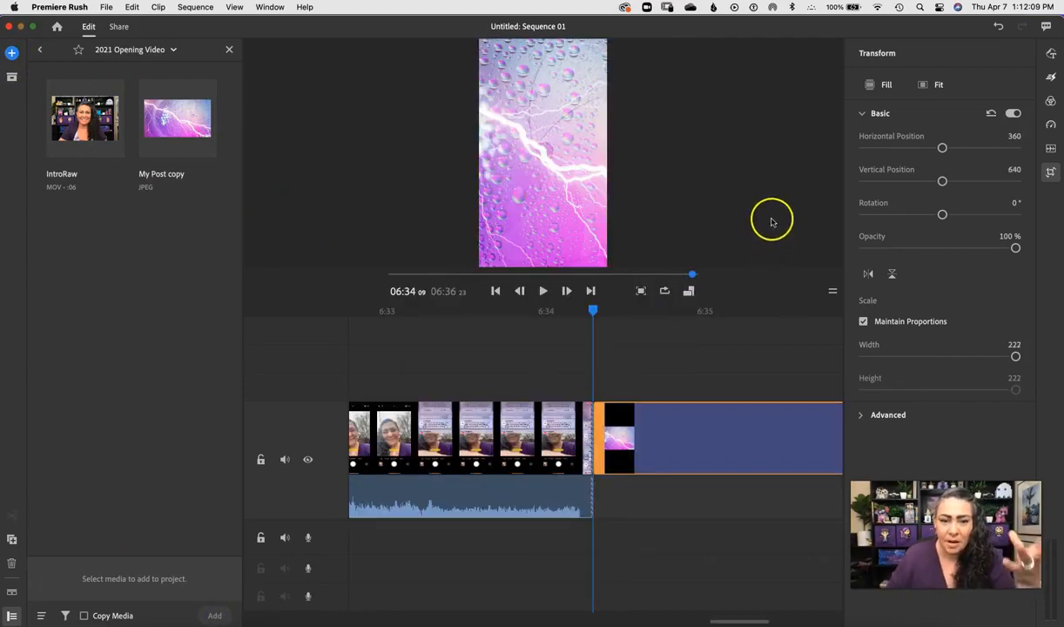
- Fit the lightning image within the frame and move it onto the track above the video clip
left_click(547, 164)
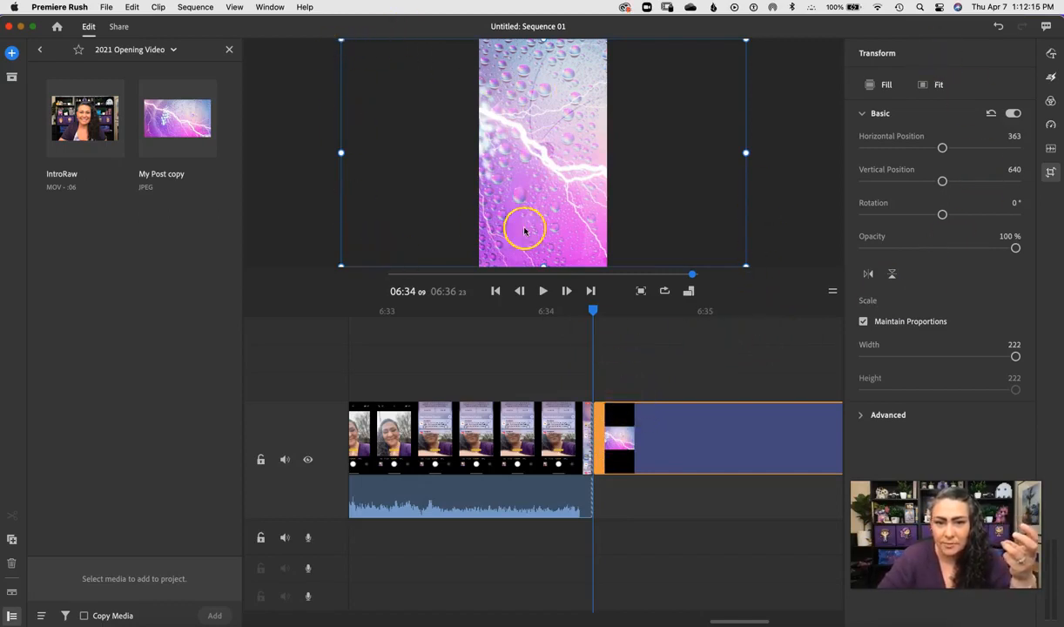
left_click(923, 86)
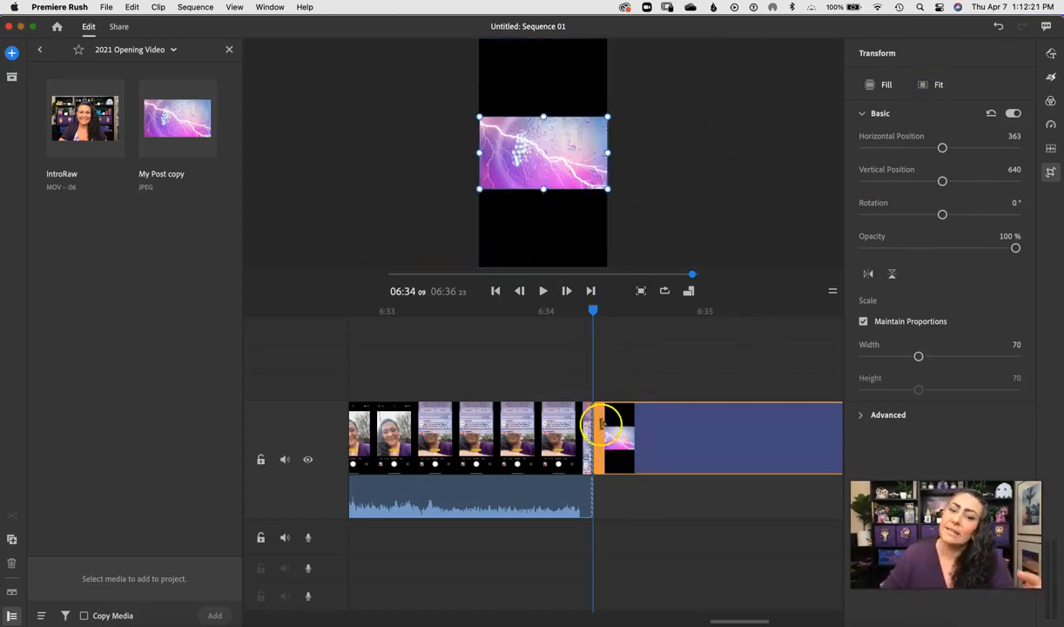
left_click_drag(613, 434, 378, 375)
left_click(623, 517)
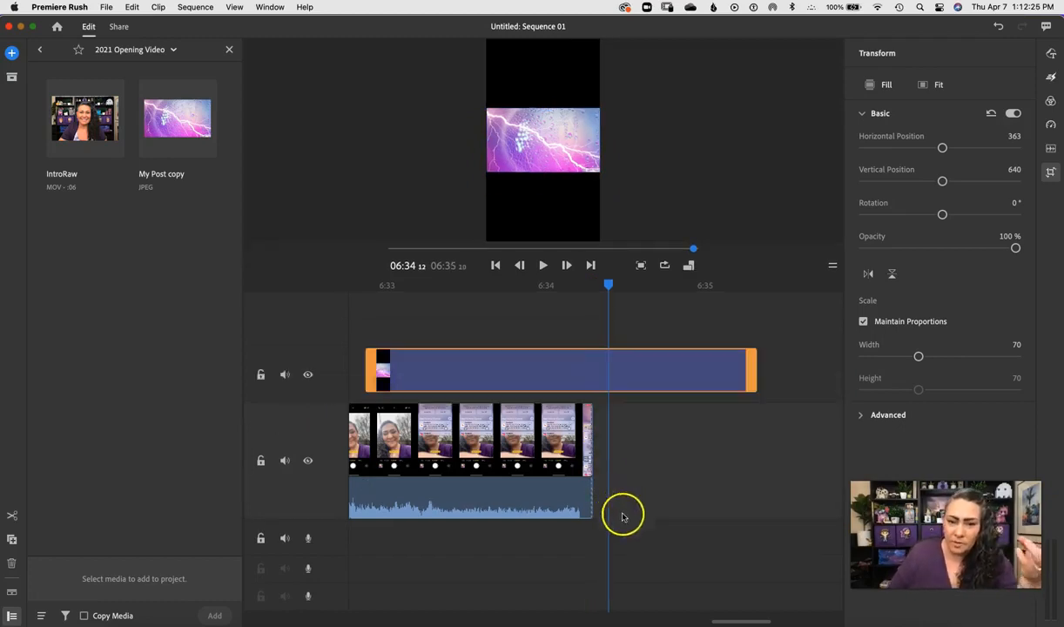
- Trim the end of the overlay image and move it so it spans from about 6:31 to 6:32.5 above the video
mouse_move(751, 621)
left_mouse_down()
mouse_move(730, 621)
mouse_move(753, 621)
left_mouse_up()
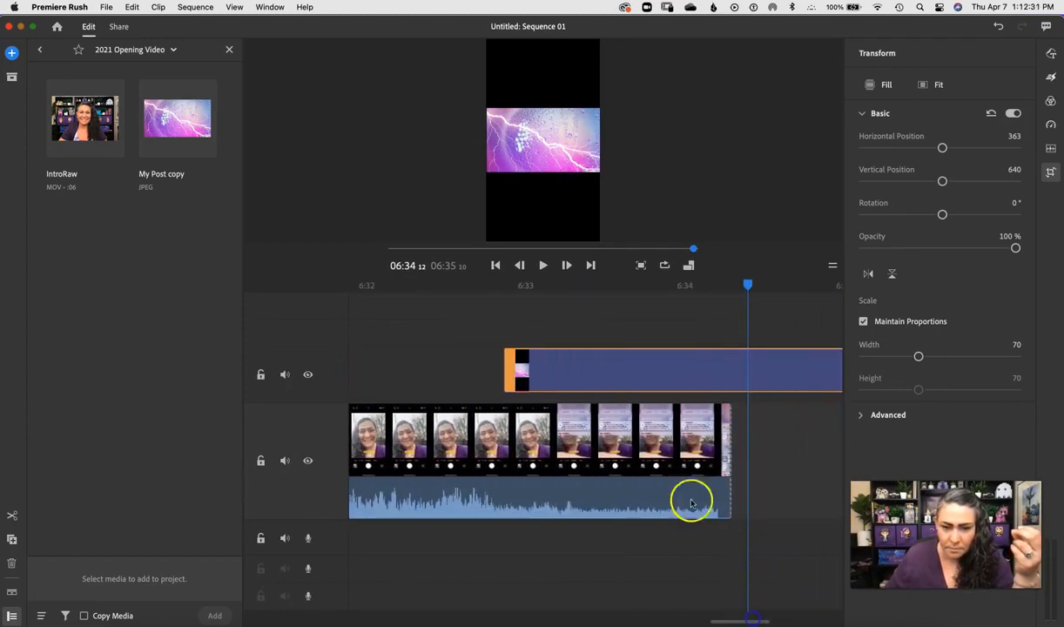
left_click_drag(639, 367, 565, 368)
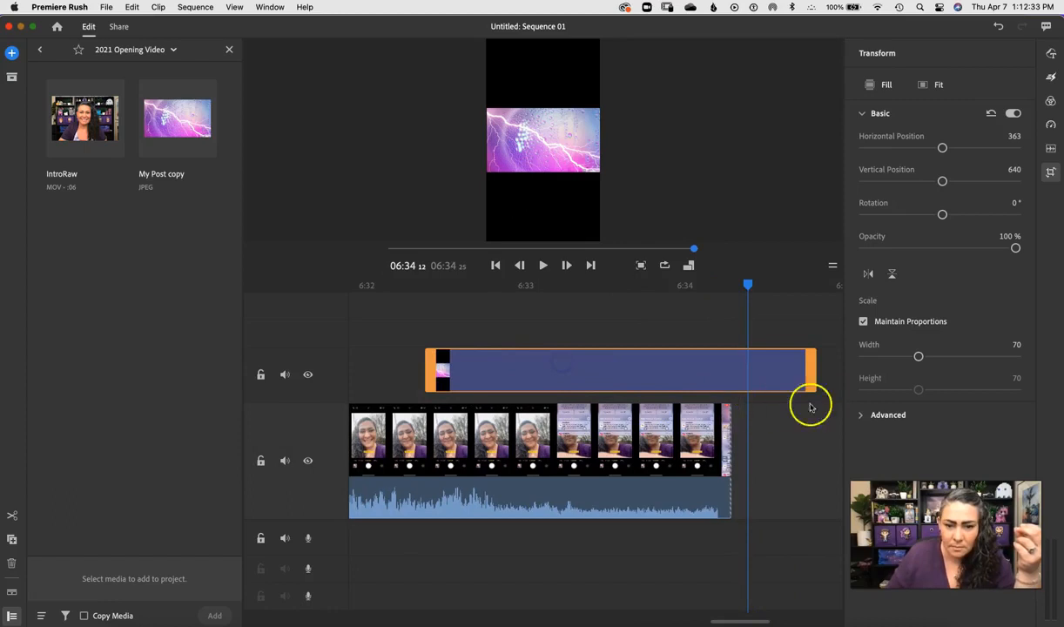
left_click_drag(810, 371, 650, 371)
left_click_drag(748, 286, 513, 321)
left_click_drag(585, 385, 530, 389)
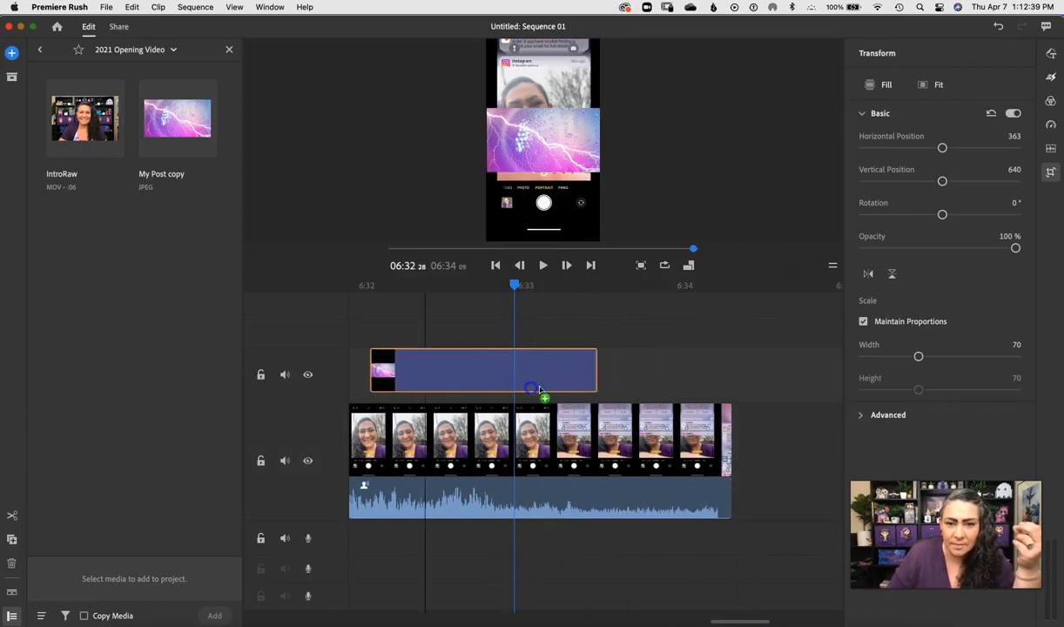
mouse_move(739, 619)
left_mouse_down()
mouse_move(725, 619)
mouse_move(740, 620)
left_mouse_up()
left_click_drag(667, 368, 556, 389)
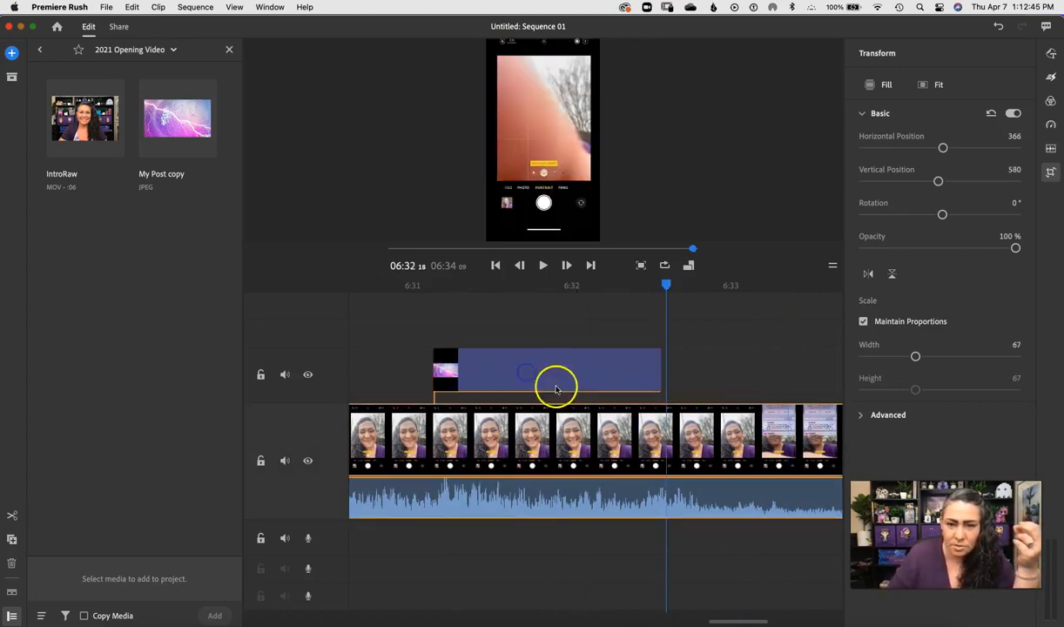
- Lower the overlay image in the frame by setting its vertical position to 1073
left_click(520, 369)
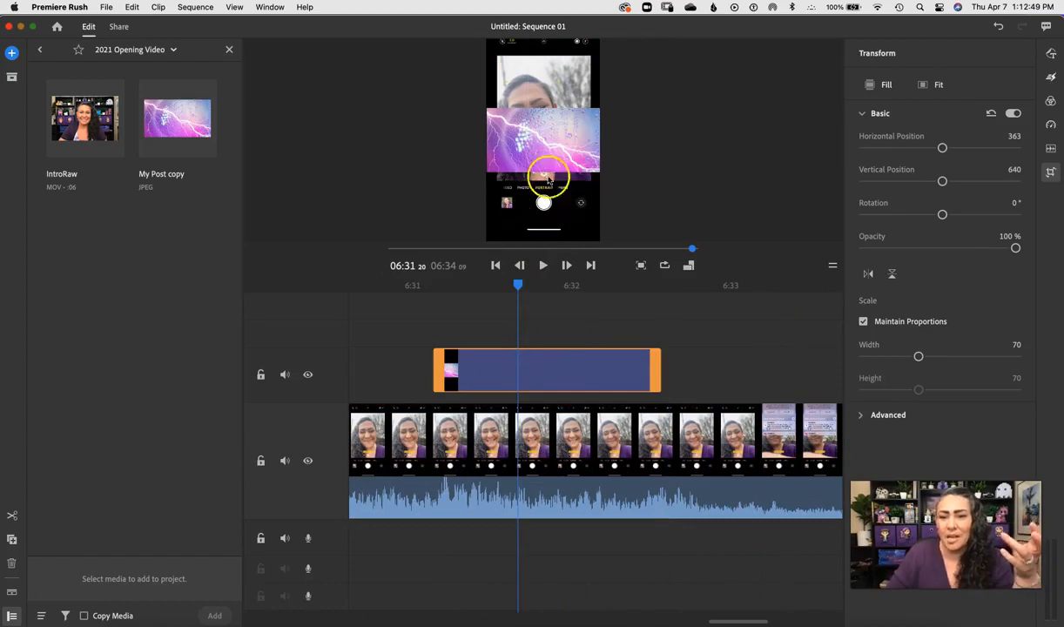
left_click_drag(943, 148, 964, 185)
left_click(1003, 26)
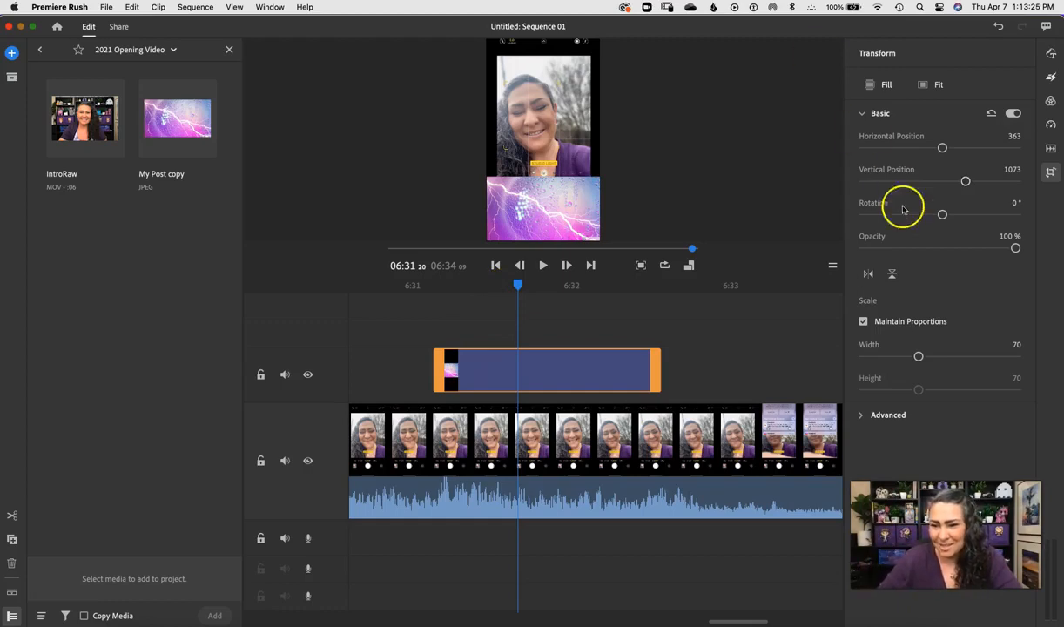
- Rotate the overlay image to 91°, move it to horizontal 366 and vertical 650, and make it fill the frame
left_click_drag(943, 215, 975, 236)
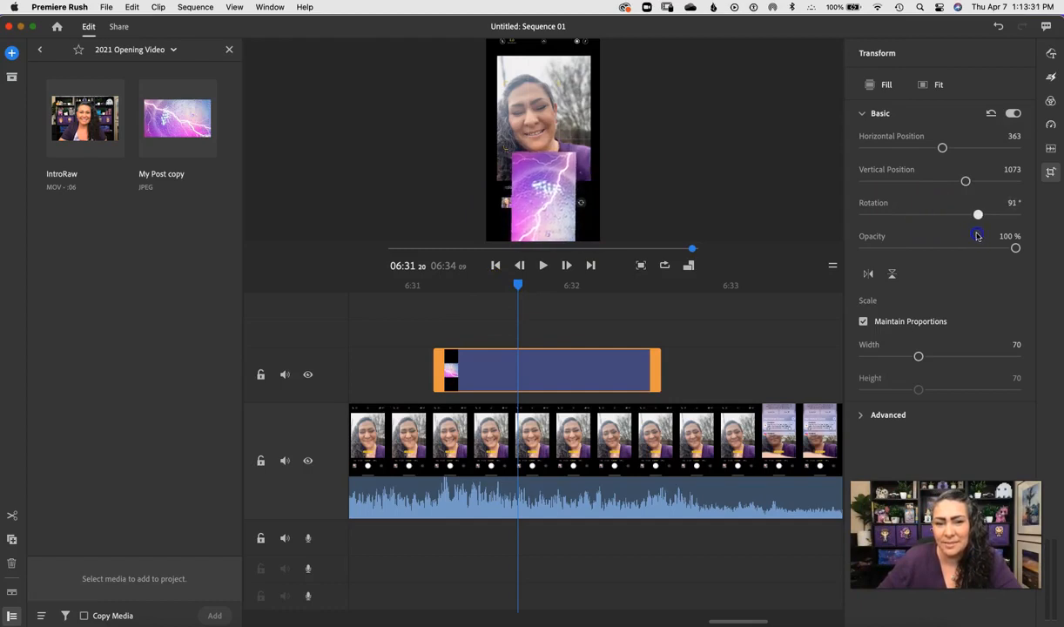
left_click_drag(942, 149, 940, 185)
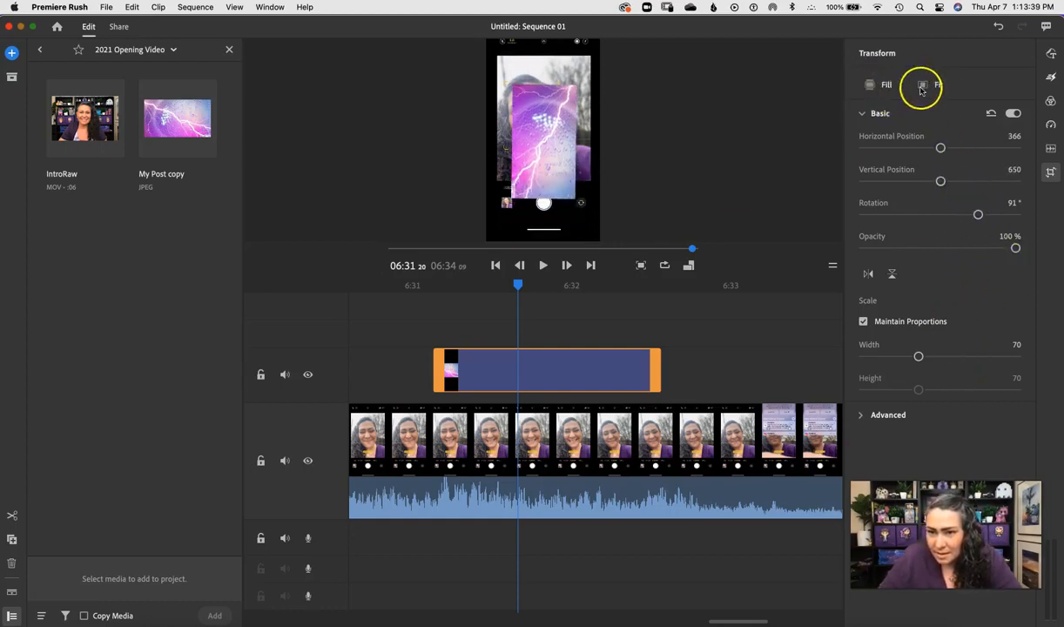
left_click(879, 87)
- Lower the overlay image's opacity to 66%
left_click(1015, 250)
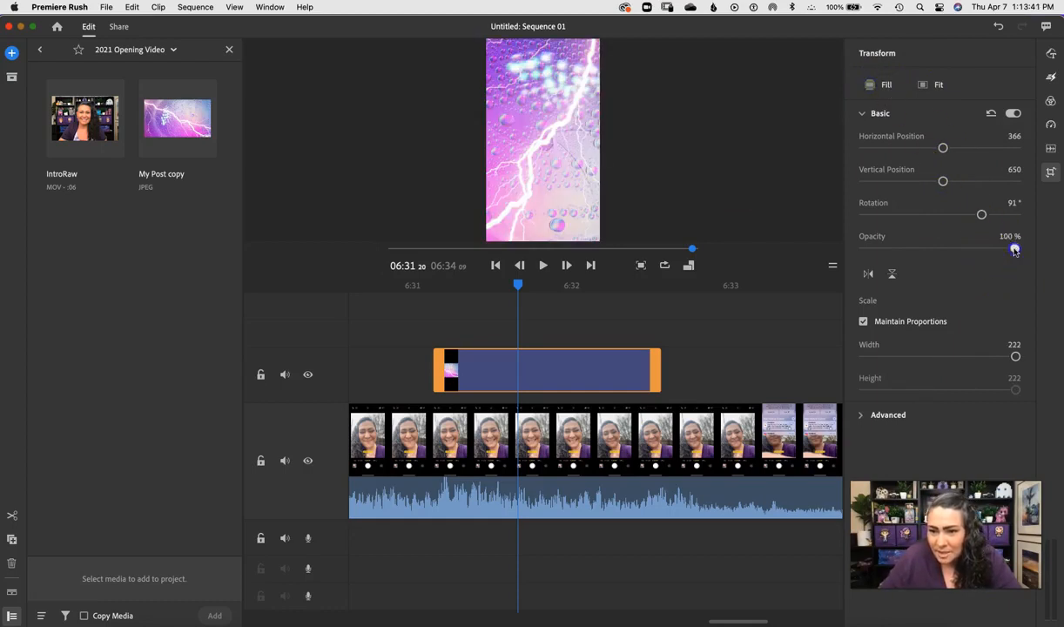
left_click_drag(1015, 251, 937, 249)
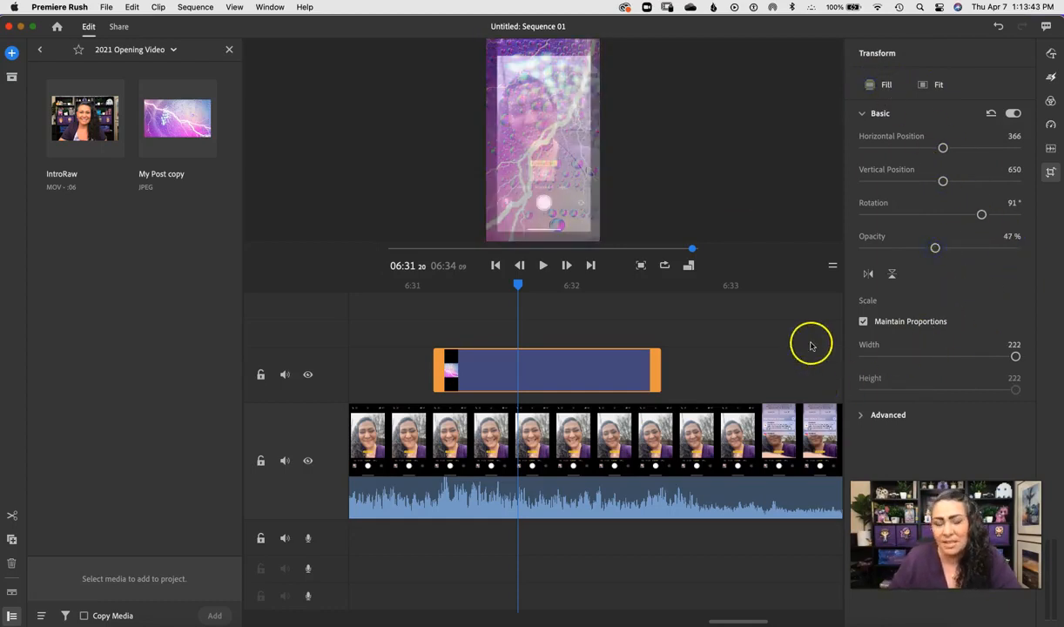
left_click_drag(935, 249, 957, 252)
left_click_drag(911, 254, 967, 248)
- Try flipping the overlay image horizontally and vertically, and set its proportional scale to 200
left_click(869, 274)
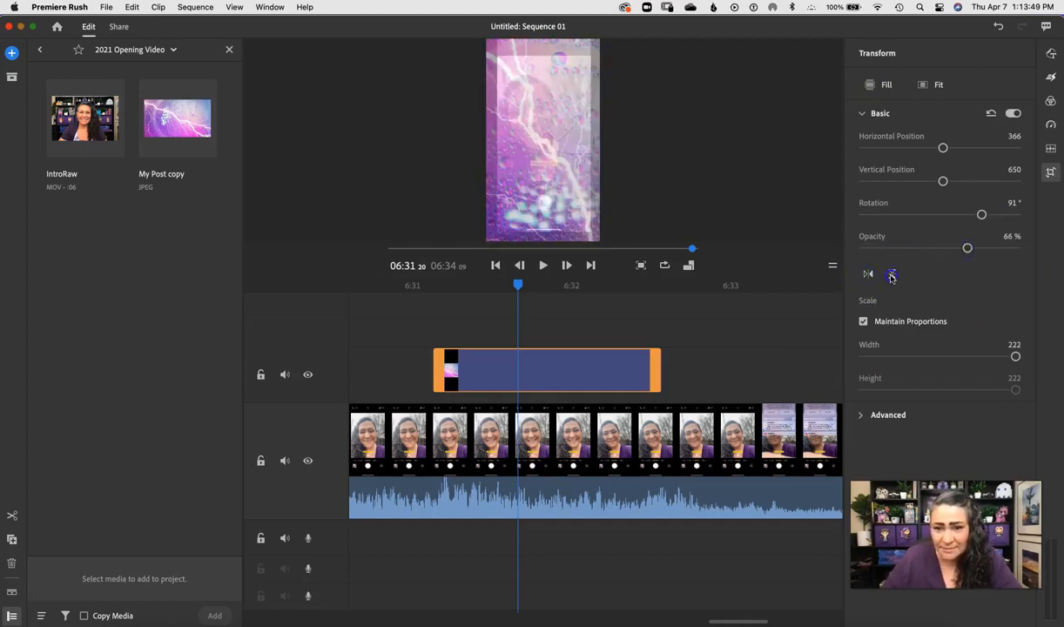
left_click(891, 275)
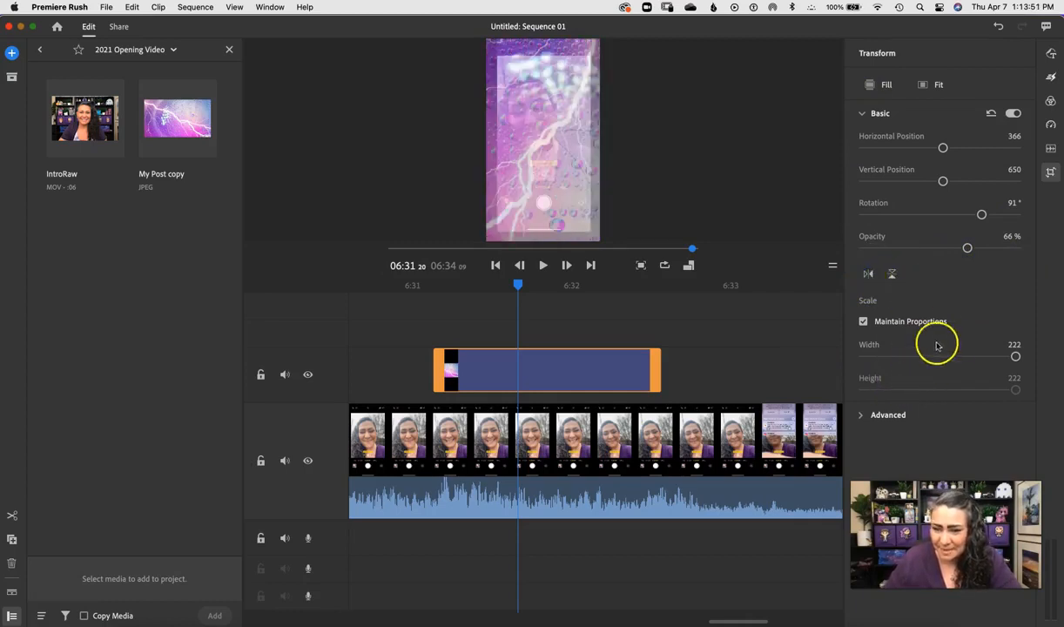
left_click_drag(1013, 356, 923, 376)
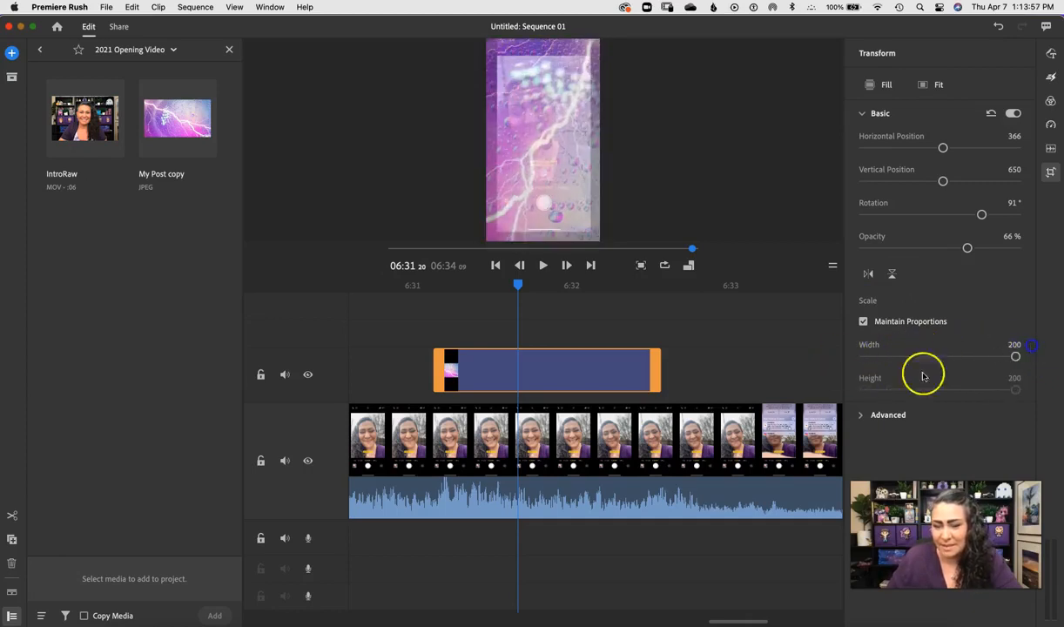
- Crop the overlay image by 28.3% at its top, 32.3% at its bottom and 29.1% at its left, and crop its right side too
left_click(862, 416)
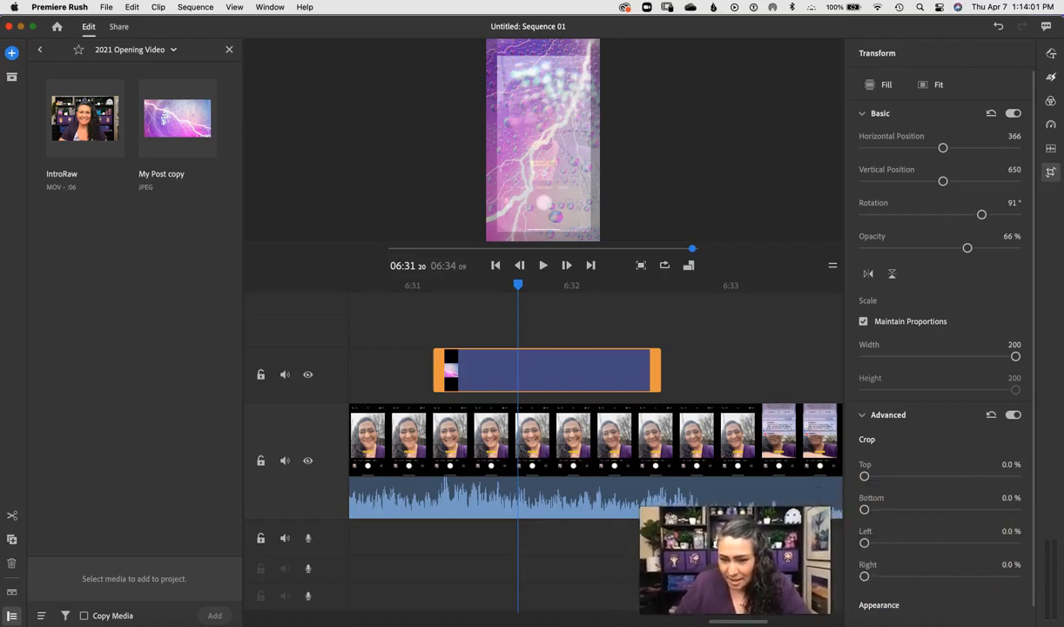
left_click_drag(865, 475, 908, 475)
left_click_drag(866, 512, 912, 512)
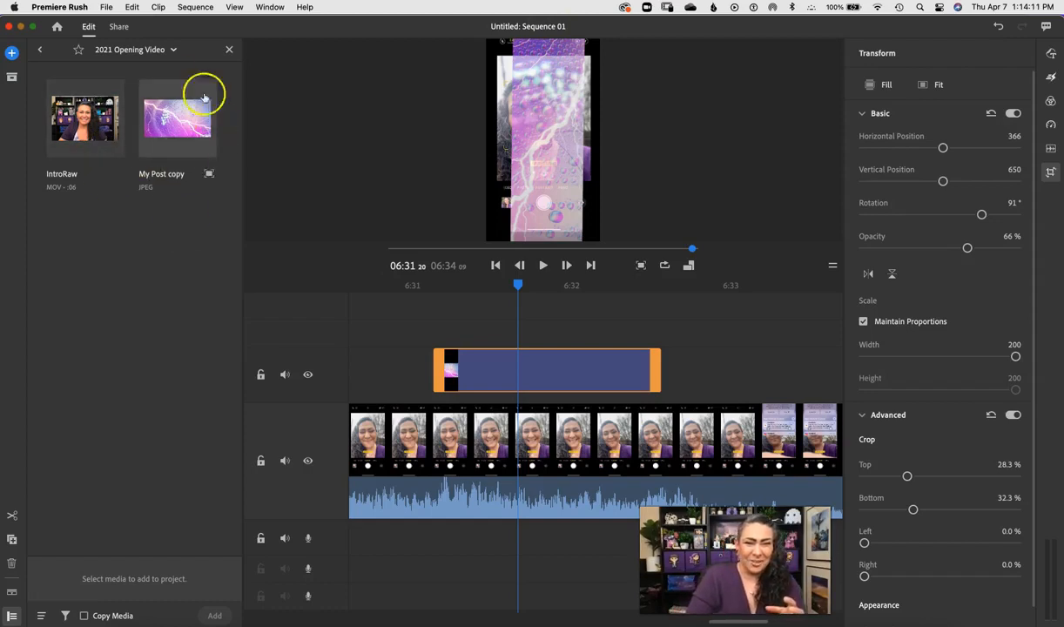
left_click_drag(864, 542, 908, 542)
left_click(865, 577)
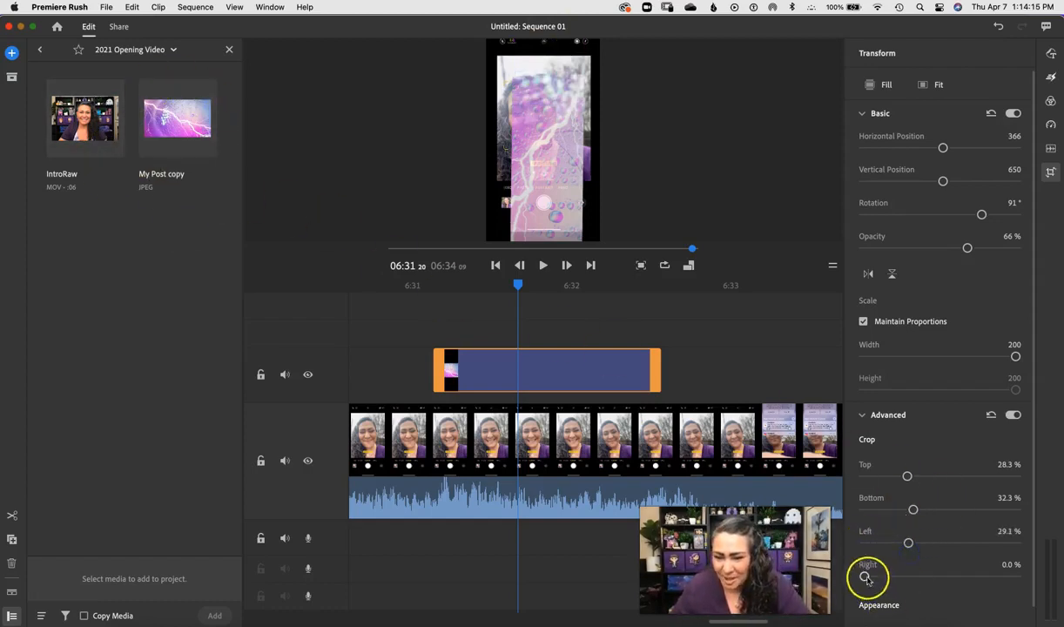
left_click_drag(864, 577, 905, 576)
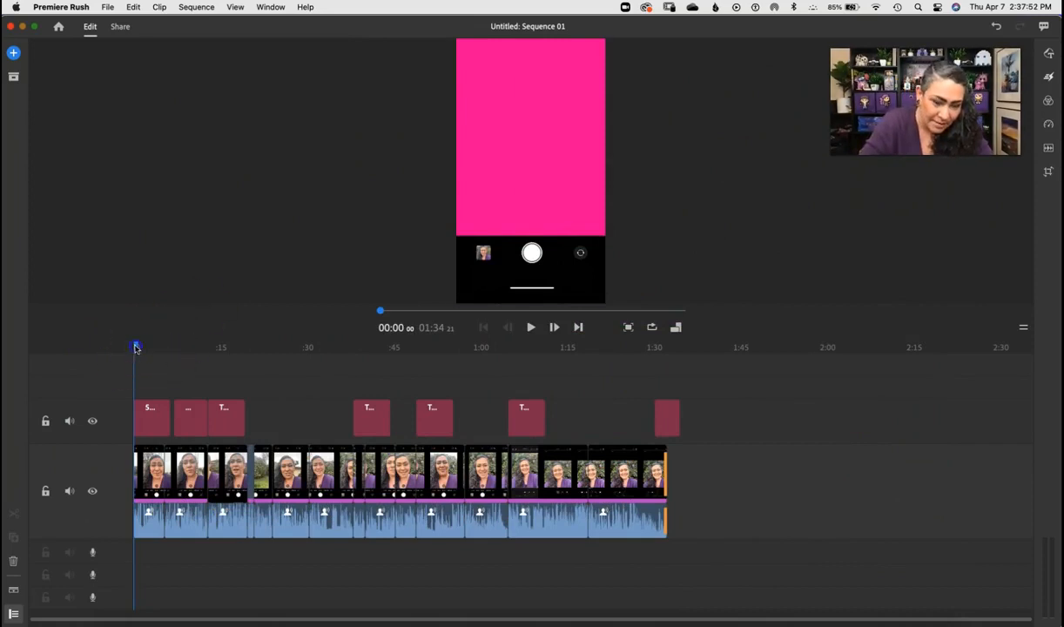
- Show the graphics settings and play the sequence from the start to review the opening title and the Tip #1 title
left_click_drag(136, 347, 140, 347)
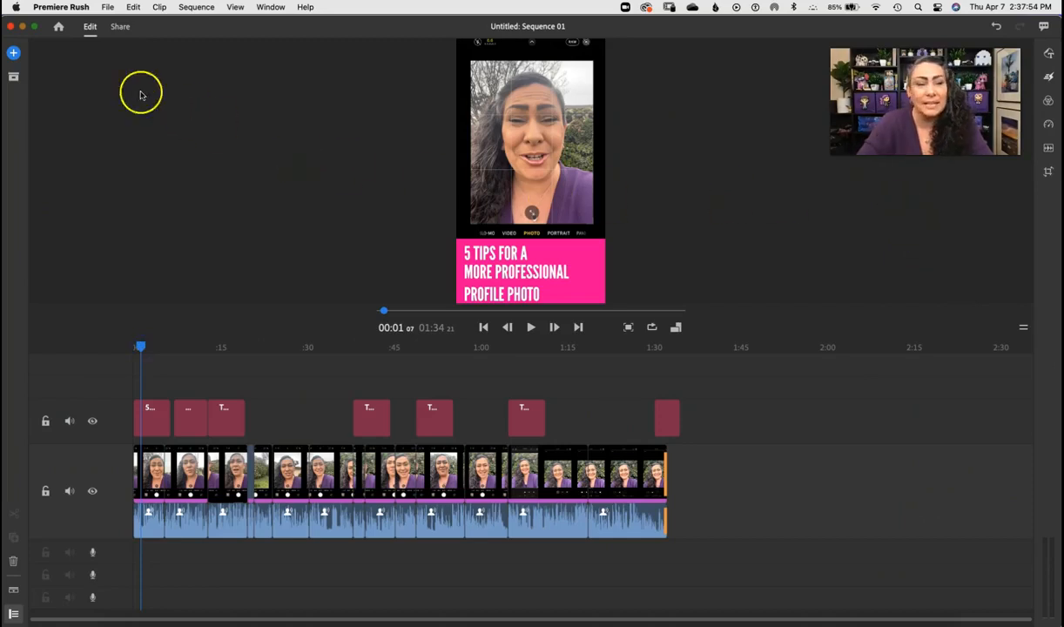
left_click(1049, 55)
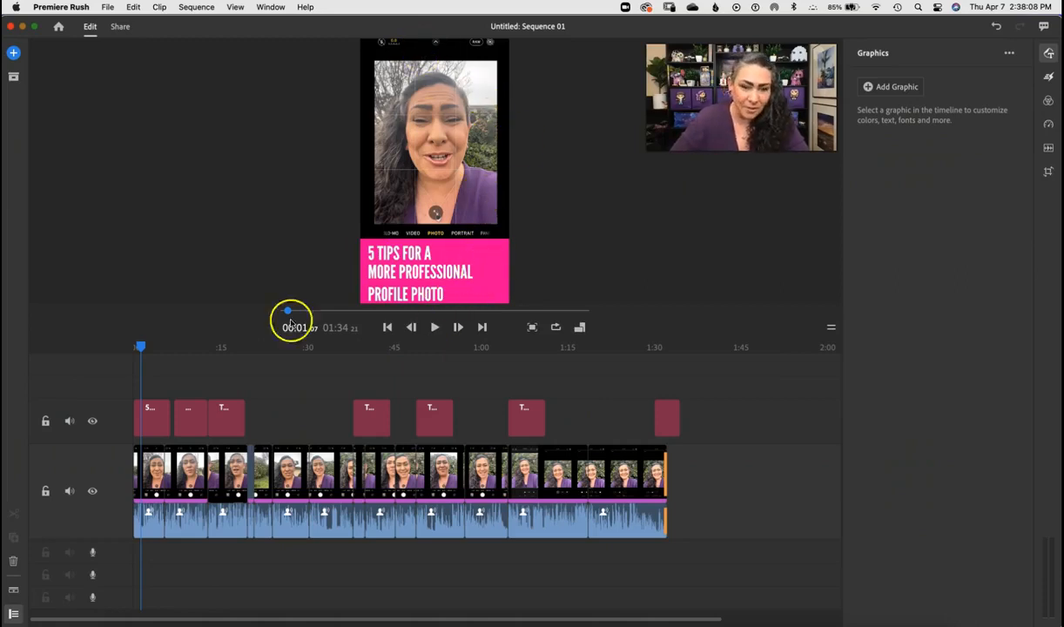
left_click_drag(141, 347, 107, 354)
key("space")
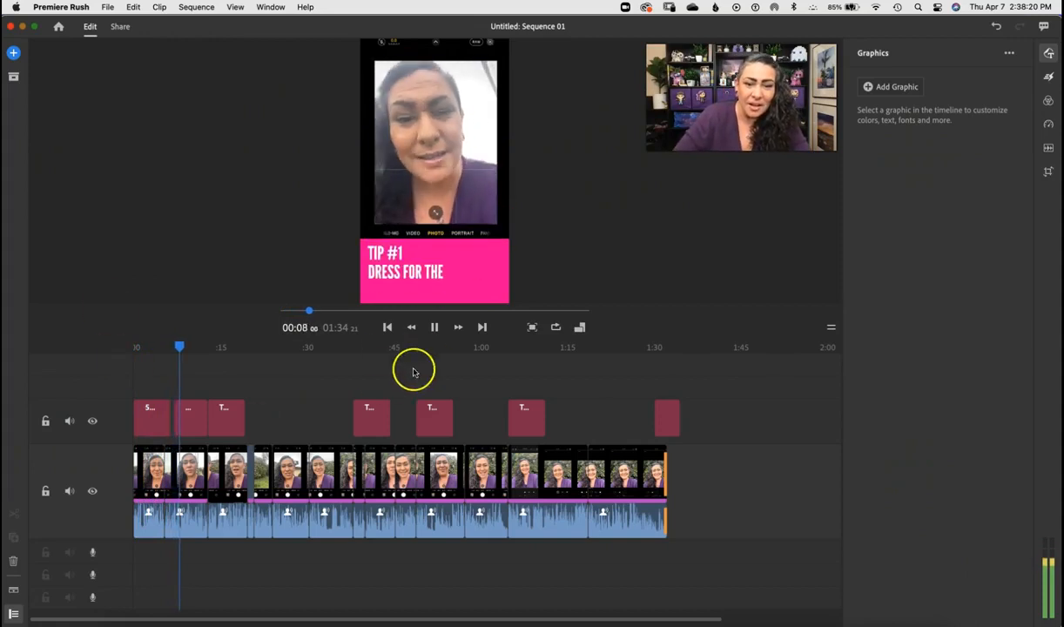
left_click(435, 327)
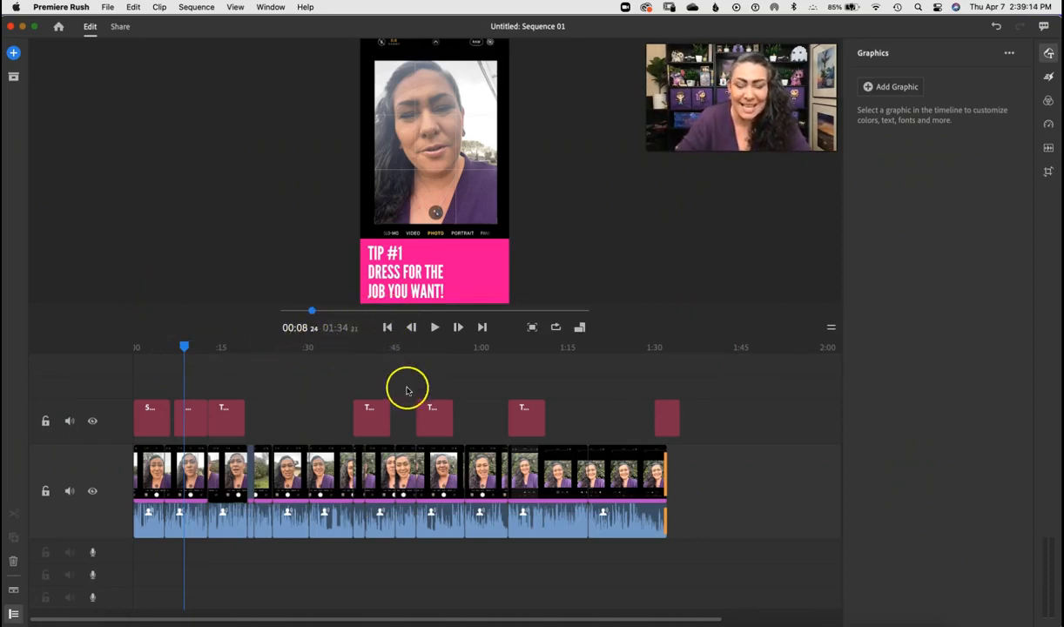
- Play the later part of the sequence from about 1:20, and the closing title from 1:30 to the end
left_click_drag(183, 347, 581, 413)
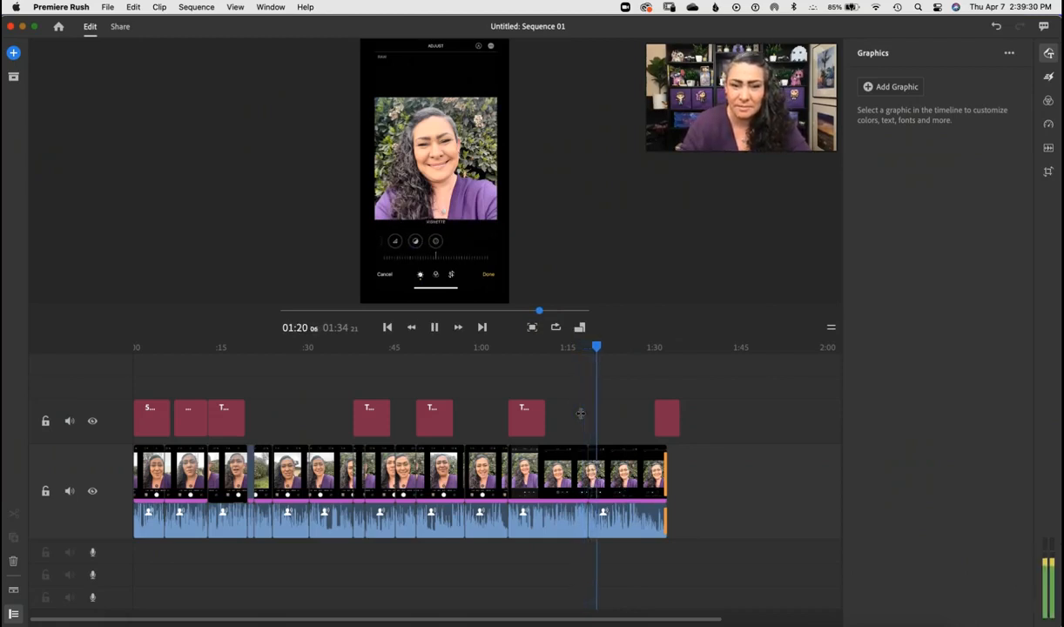
key("space")
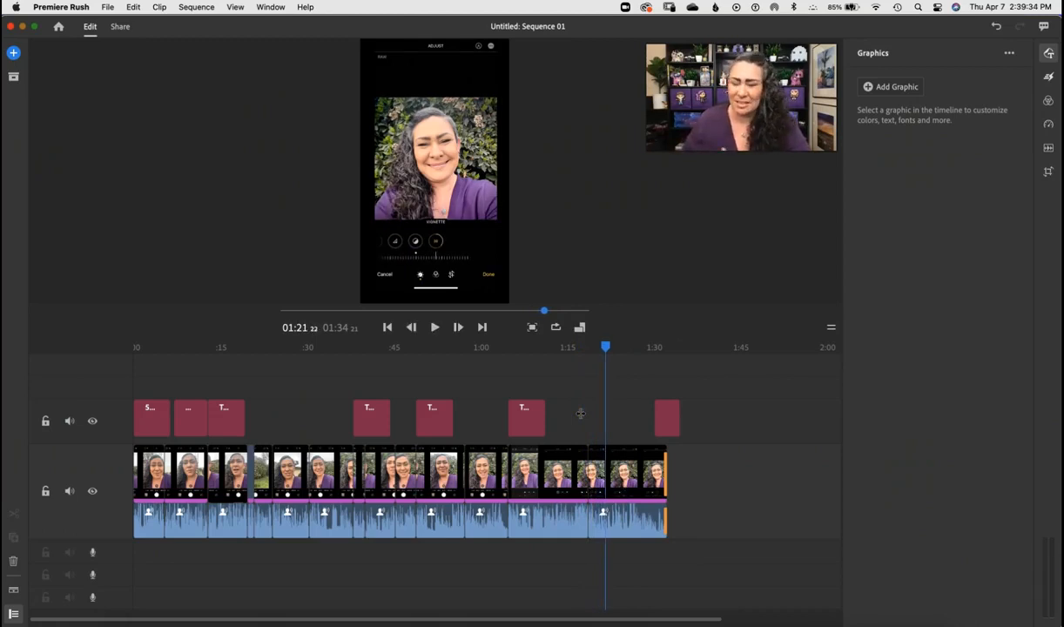
left_click_drag(606, 347, 655, 349)
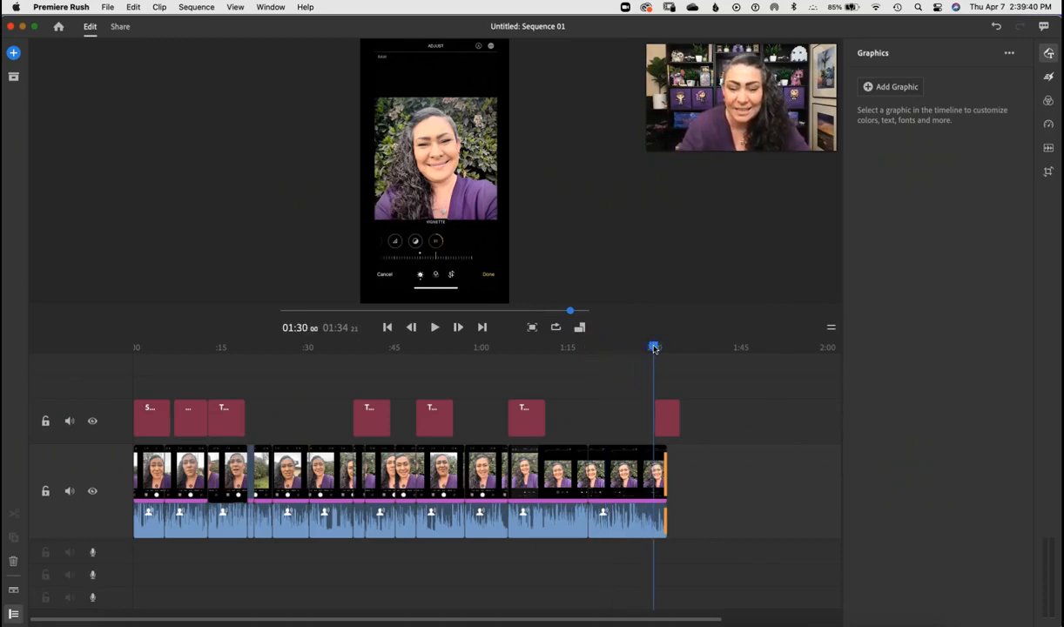
key("space")
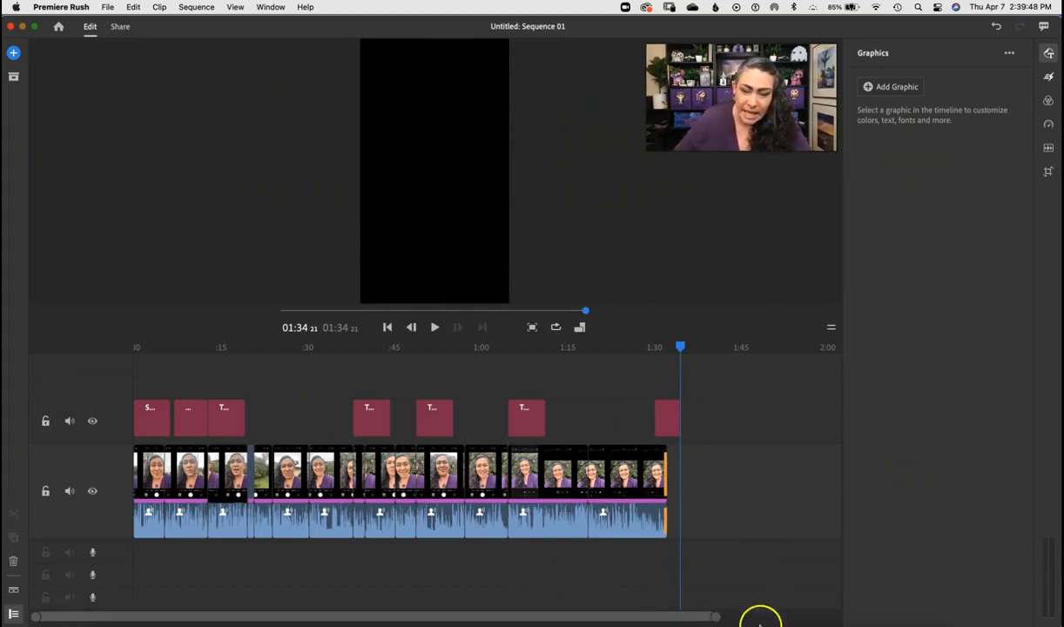
- Extend the end of the last video clip to about 1:33 beneath the THANKS FOR WATCHING! title
left_click(668, 419)
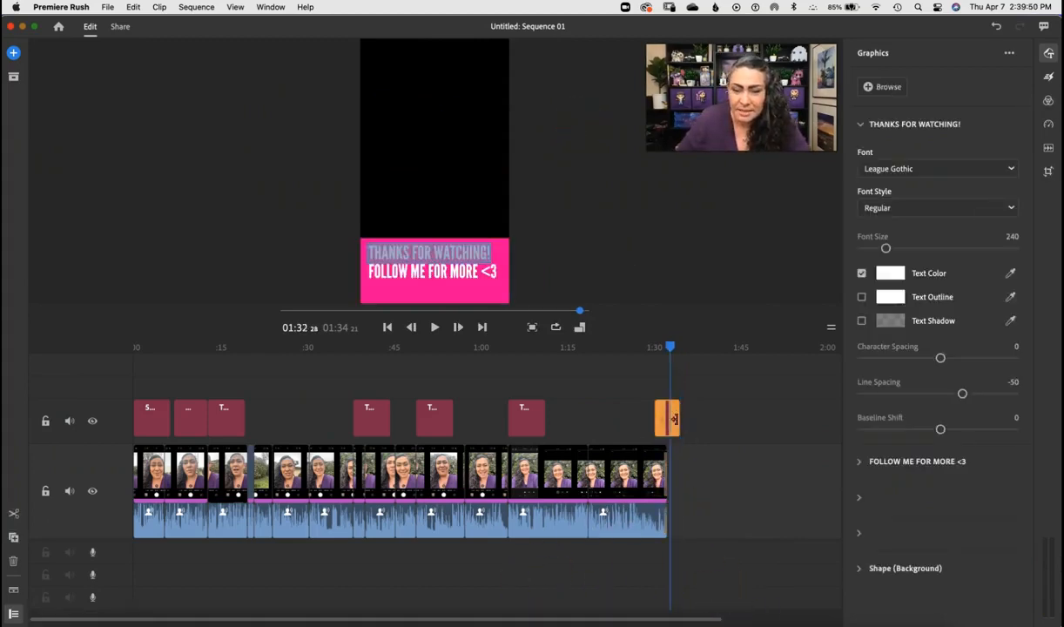
left_click_drag(667, 476, 670, 475)
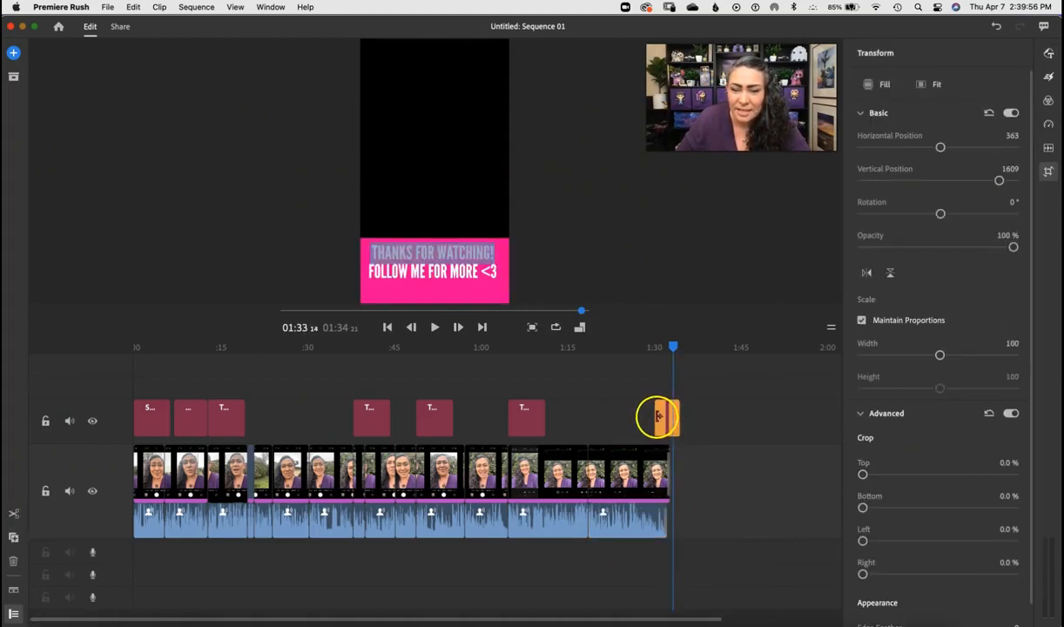
left_click_drag(716, 617, 470, 616)
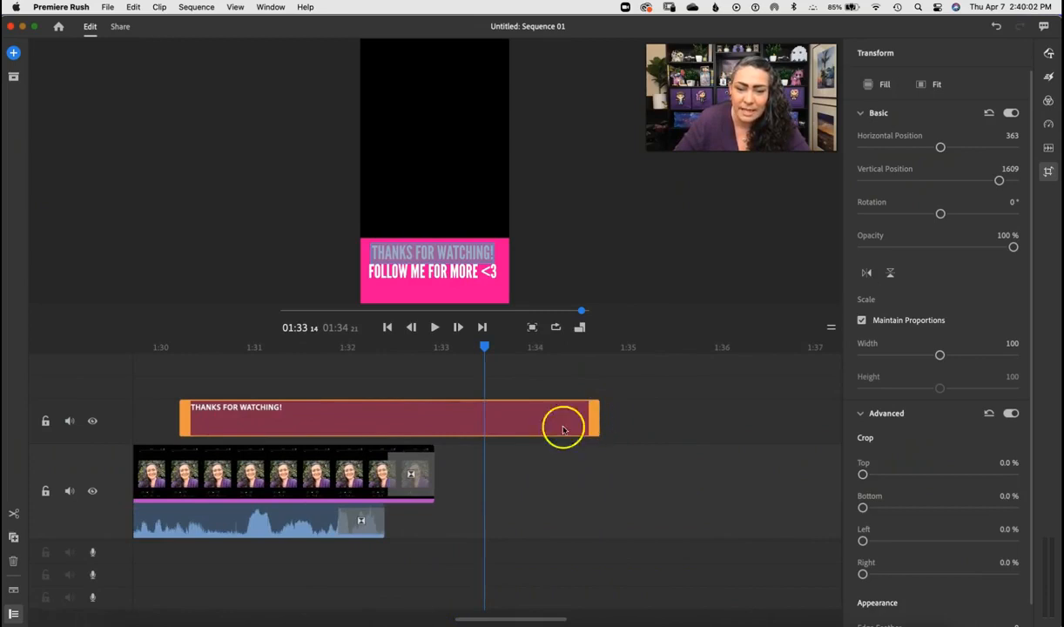
- Try to lengthen the transition at the end of the last video clip by extending its start to an earlier time
left_click(391, 470)
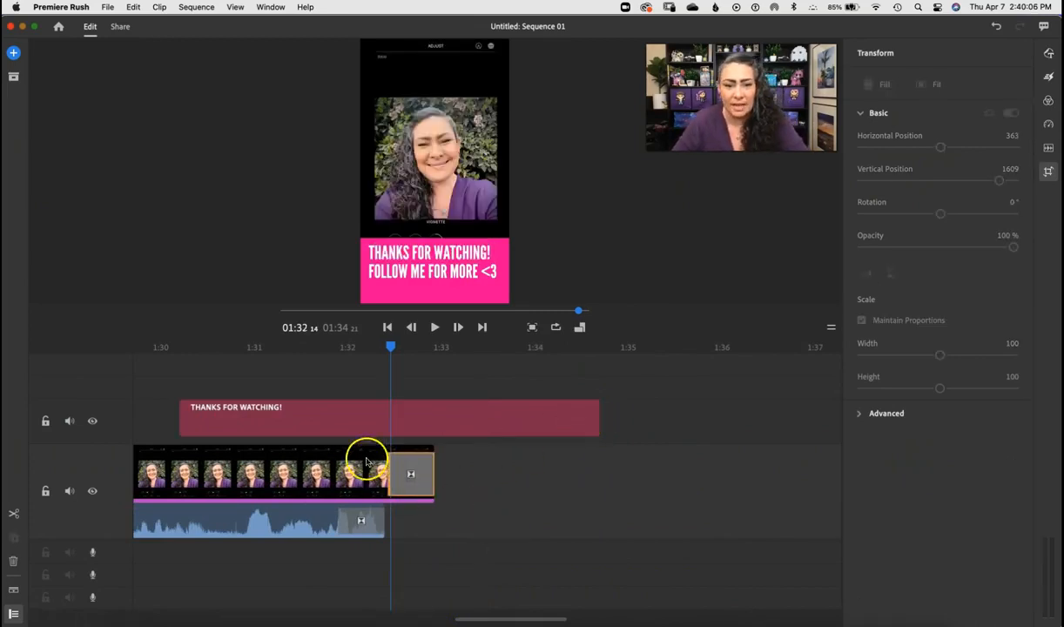
left_click(387, 469)
left_click(394, 473)
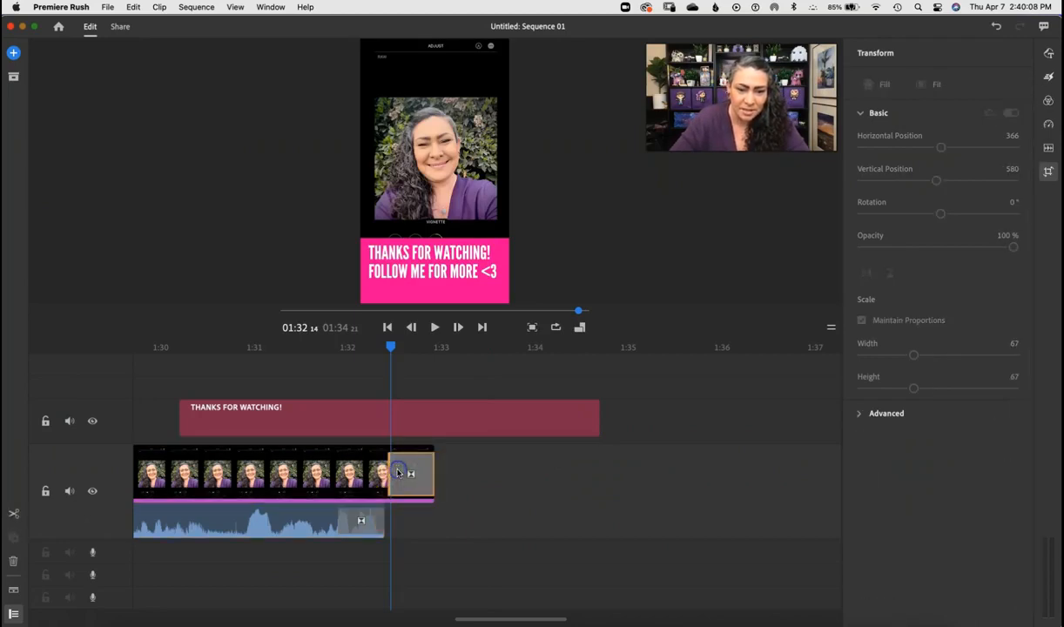
left_click_drag(390, 471, 313, 471)
- Return to the start of the sequence and play the first second to review the opening title's animation
left_click_drag(390, 348, 274, 350)
key("space")
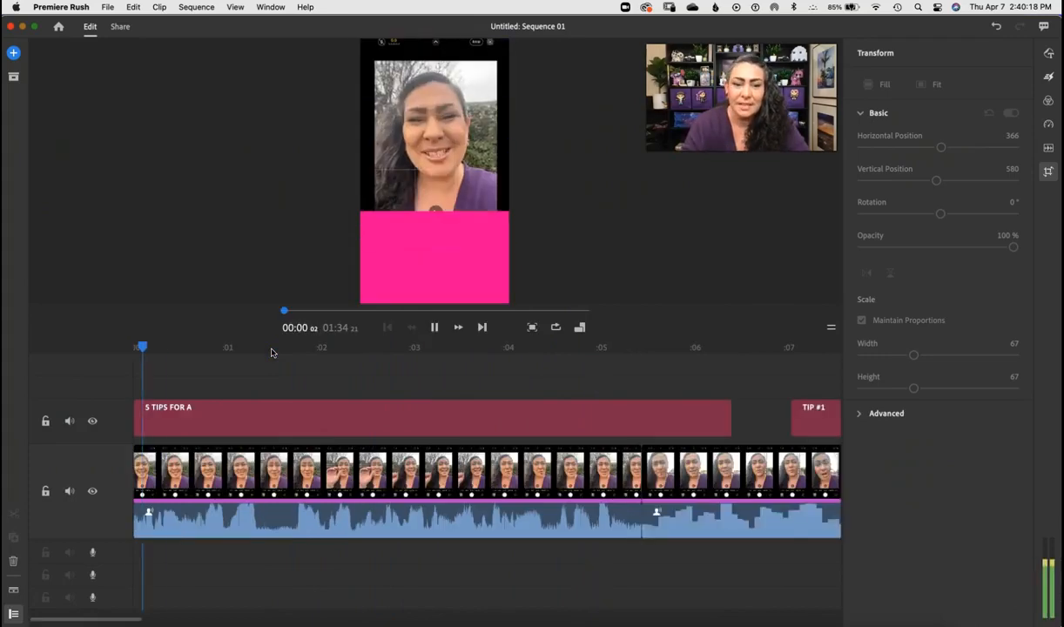
key("space")
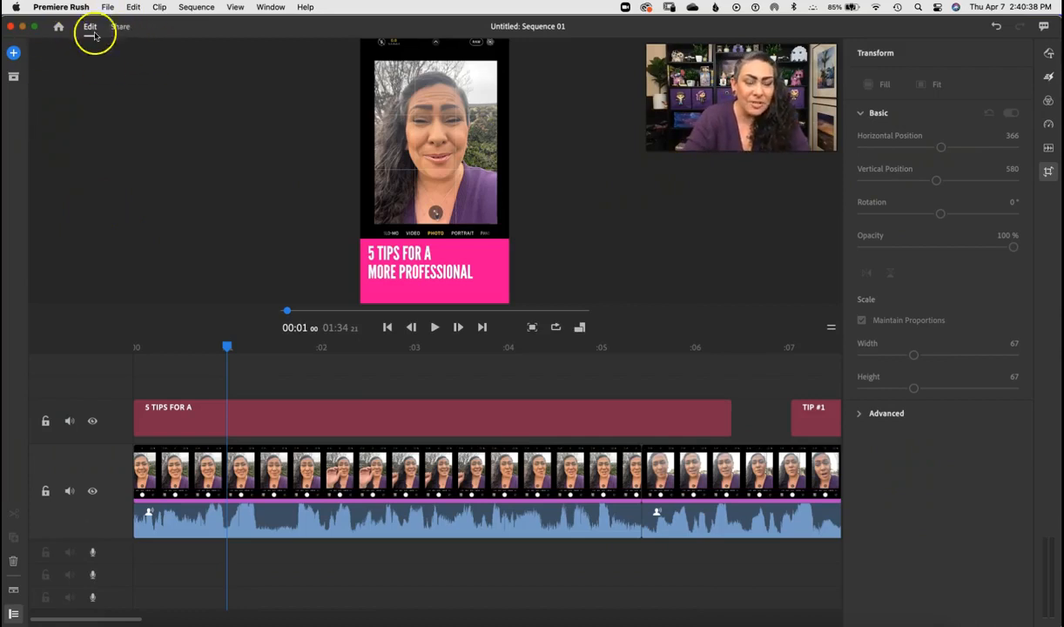
- Open the sharing settings for a local export and name the file 5 Tips for Profile Photos (Short)
left_click(120, 27)
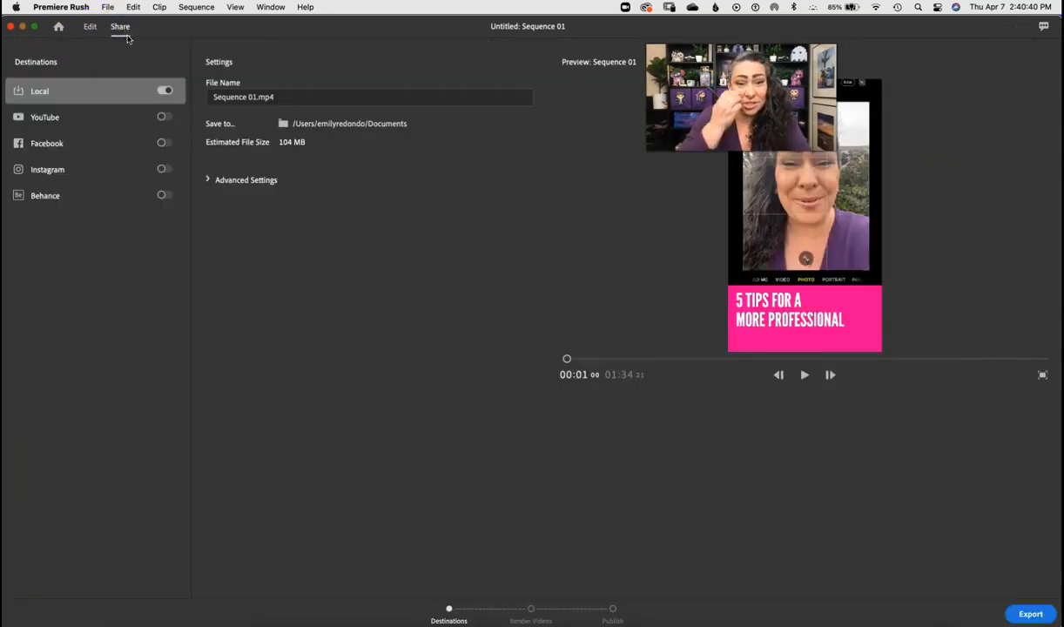
left_click(254, 96)
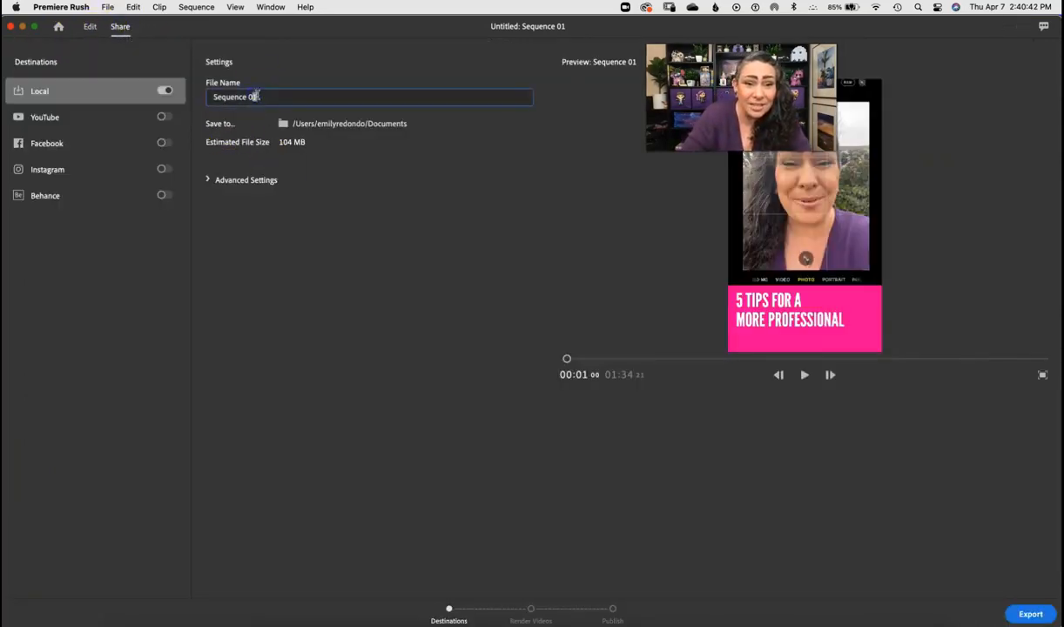
left_click_drag(254, 97, 167, 98)
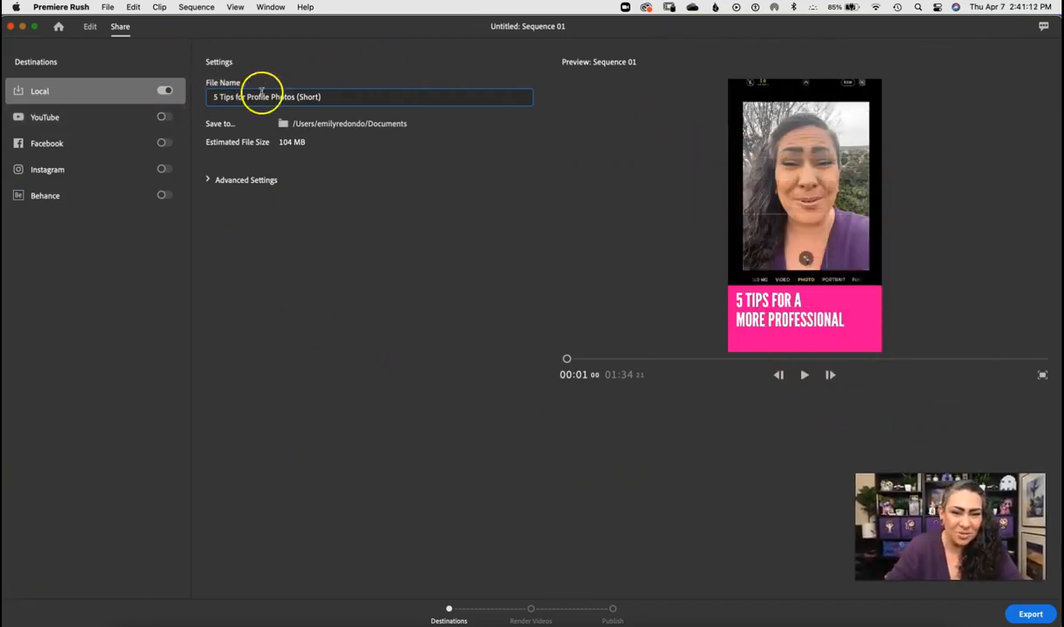
- Set the save location to the How-To Use Rush folder on the Desktop and export the video locally
left_click(343, 124)
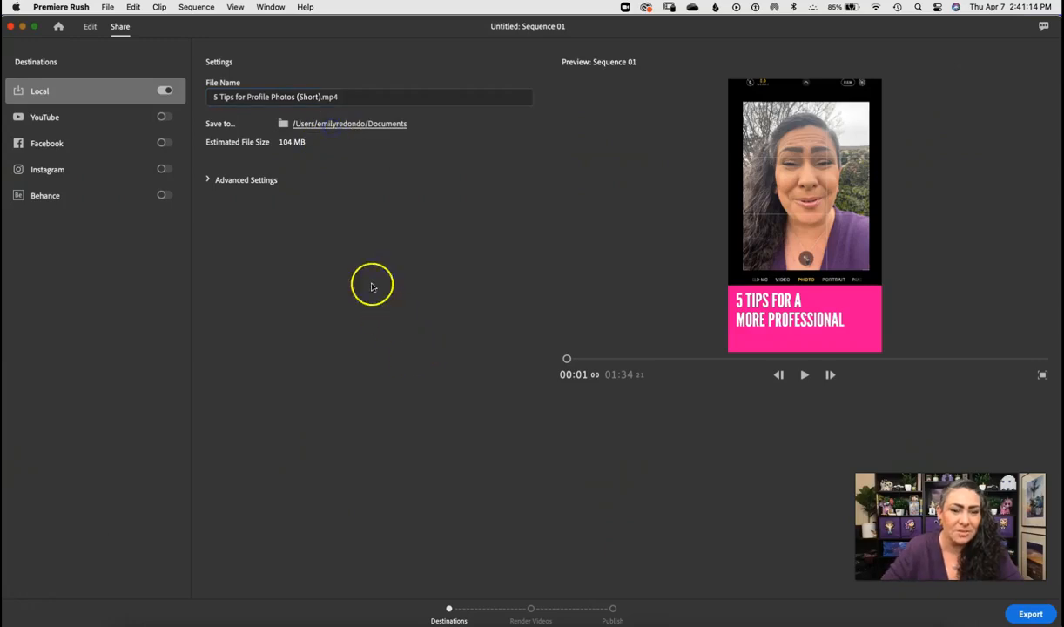
left_click(373, 126)
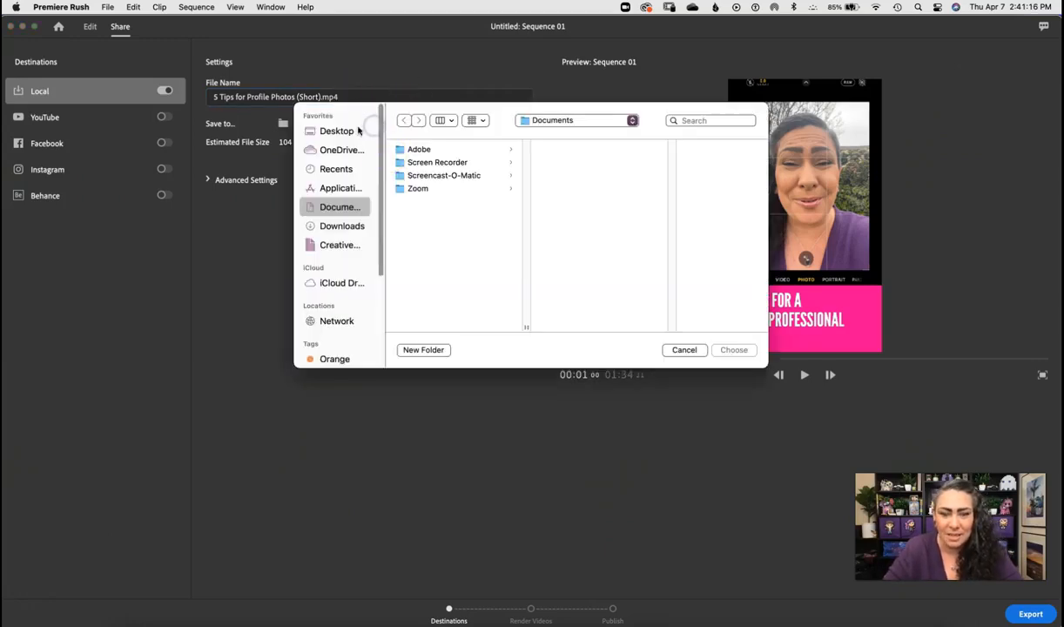
left_click(344, 283)
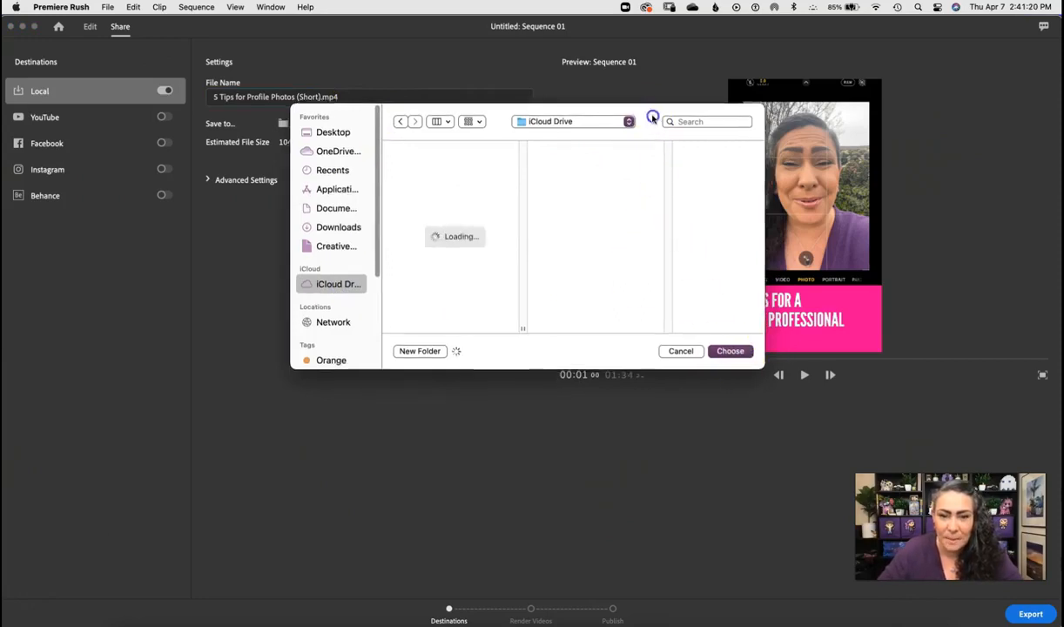
left_click_drag(656, 108, 489, 136)
left_click_drag(599, 394, 707, 539)
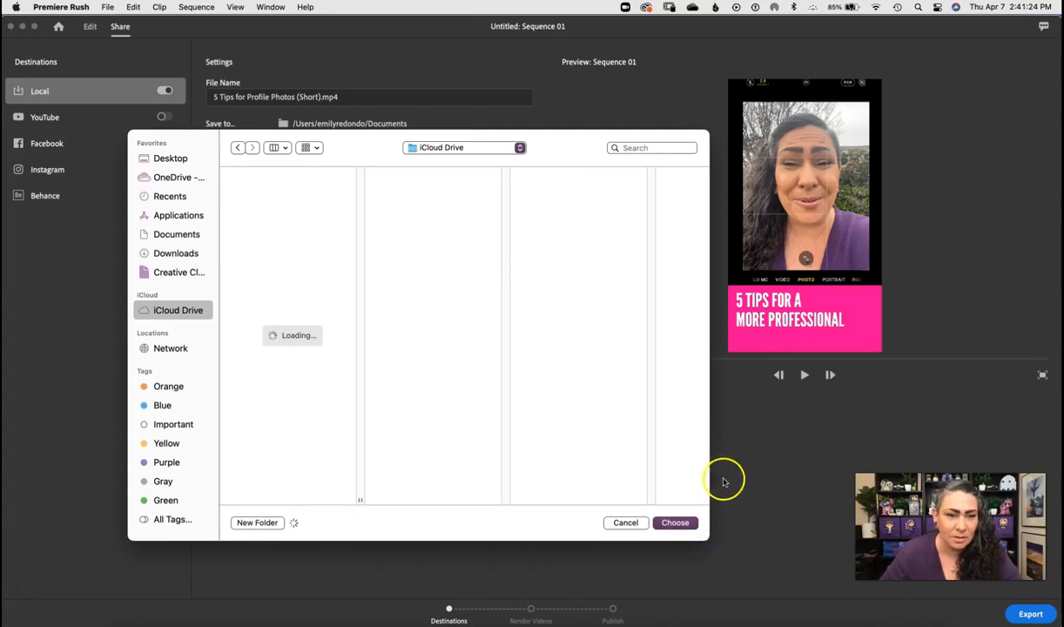
left_click(175, 158)
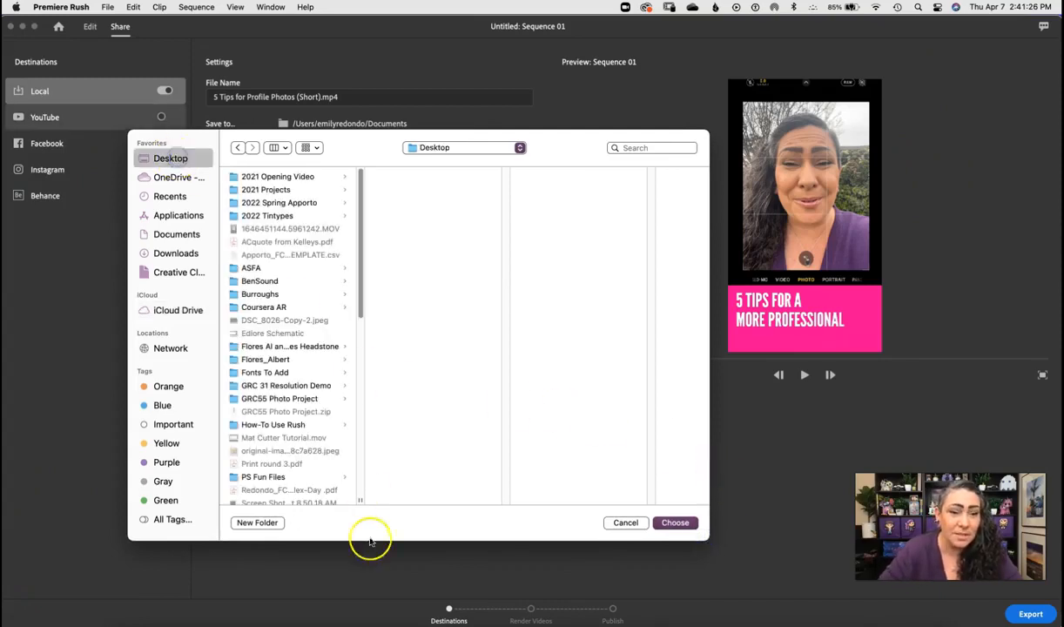
left_click_drag(359, 250, 366, 308)
left_click(280, 268)
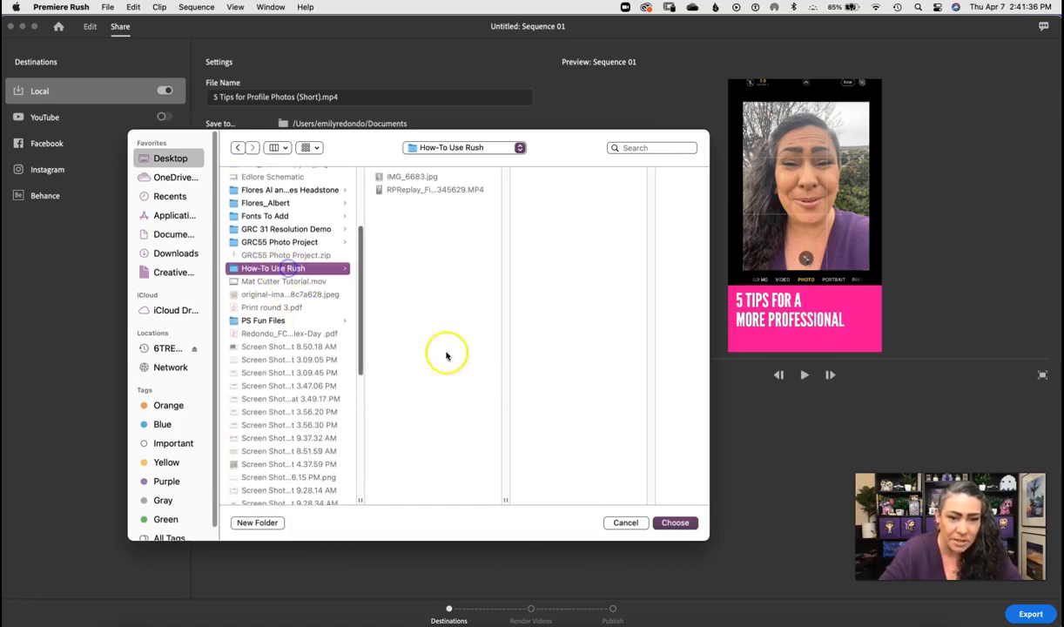
left_click(677, 521)
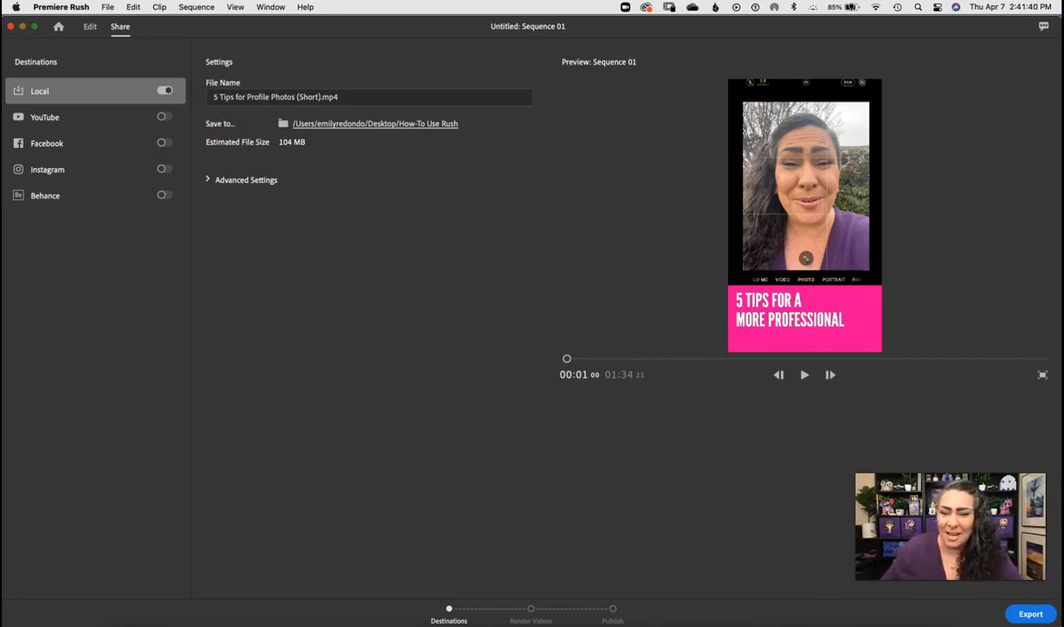
left_click(1031, 615)
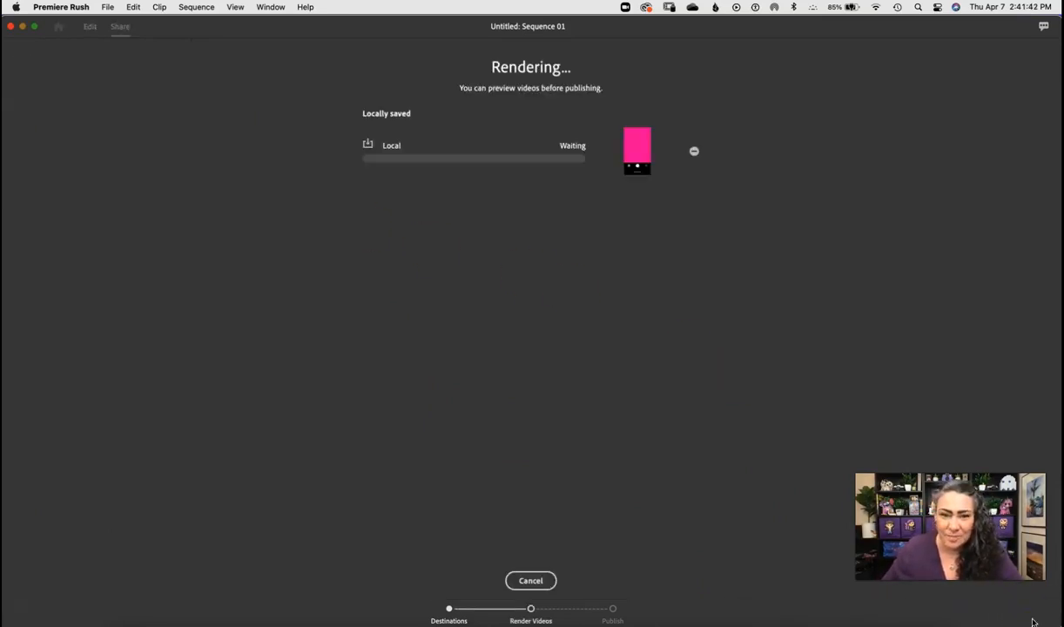